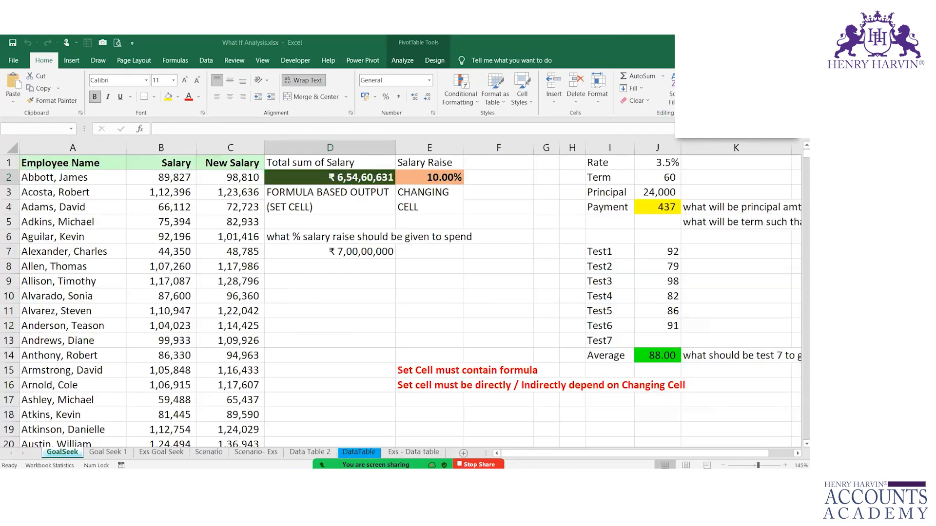
# Step: Close the What If Analysis workbook and look through the Q1, Brand, Question, Additional Data and Row Data sheets of the Dashboard workbook
pyautogui.hotkey('alt', 'F4')
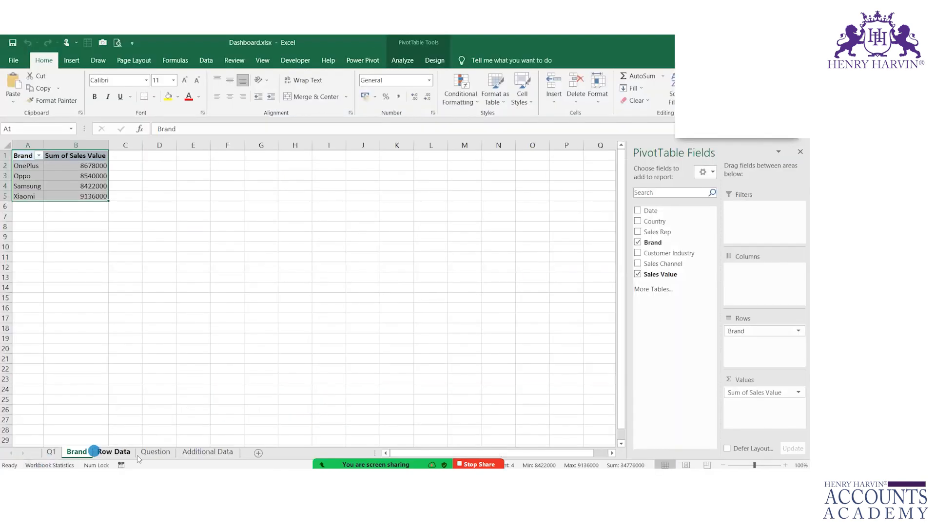
pyautogui.click(51, 455)
pyautogui.click(76, 452)
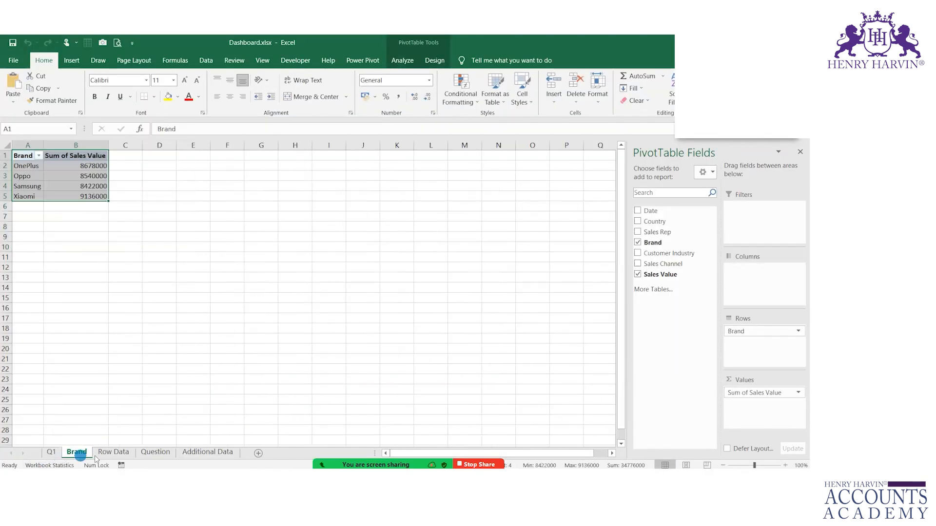
pyautogui.click(155, 453)
pyautogui.click(193, 454)
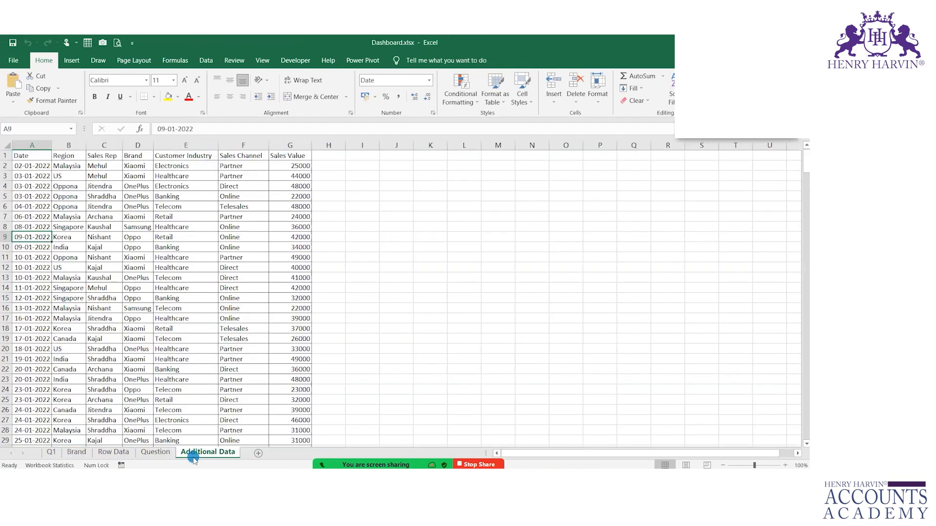
pyautogui.click(165, 453)
pyautogui.click(106, 453)
# Step: Delete the Brand sheet from the Dashboard workbook
pyautogui.click(75, 452)
pyautogui.rightClick(76, 452)
pyautogui.click(104, 343)
pyautogui.click(388, 287)
# Step: Delete the Total Sales Amount with Sales Count chart from the Q1 sheet and remove the Q1 sheet itself
pyautogui.click(51, 452)
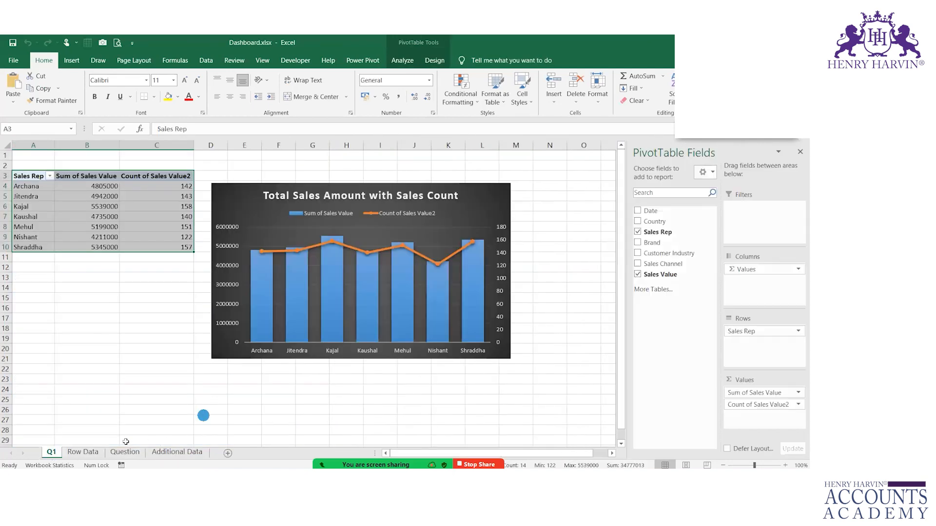
pyautogui.click(357, 190)
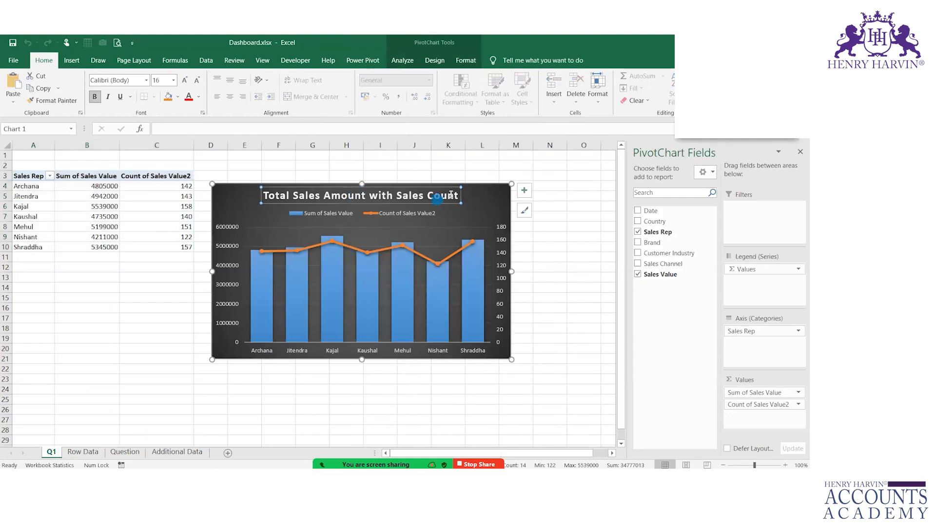
pyautogui.click(471, 190)
pyautogui.press('Delete')
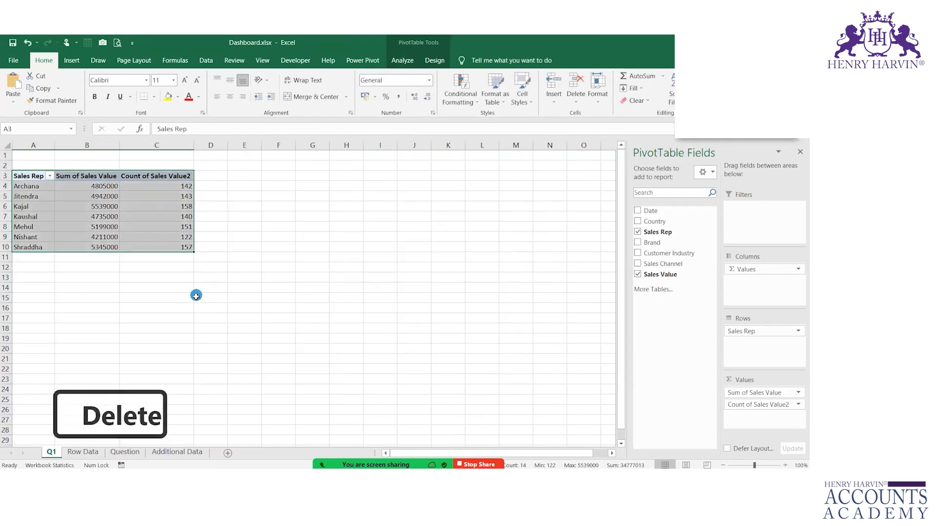
pyautogui.click(196, 298)
pyautogui.rightClick(51, 452)
pyautogui.click(76, 341)
pyautogui.click(388, 288)
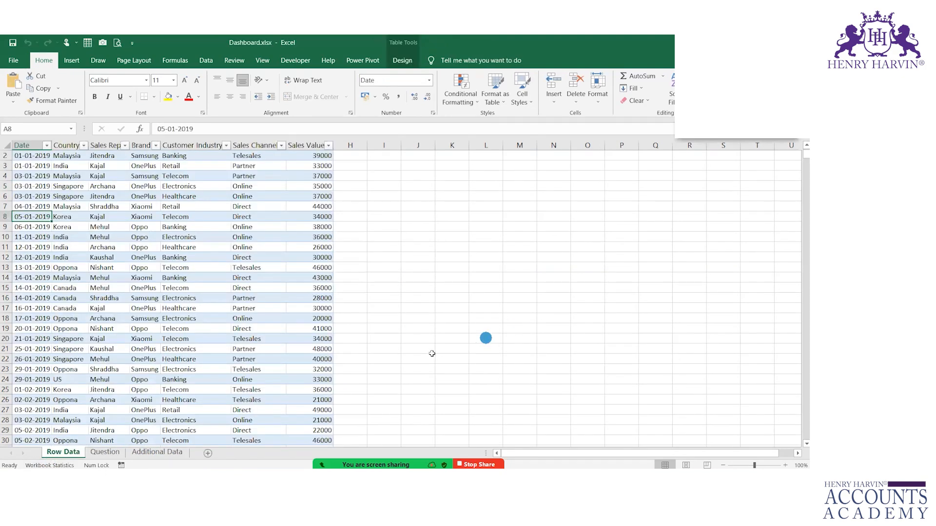
# Step: Review the columns of the Row Data table from Date to Sales Value along its first record
pyautogui.scroll(1, 44, 330)
pyautogui.click(34, 164)
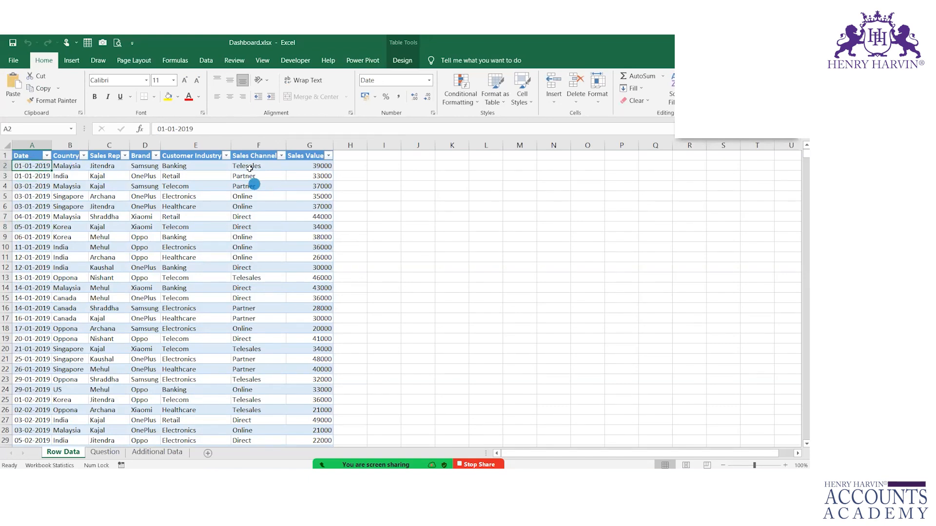
pyautogui.press('Right')
pyautogui.press('Right')
pyautogui.press('Right')
pyautogui.press('Right')
pyautogui.press('Right')
pyautogui.press('Right')
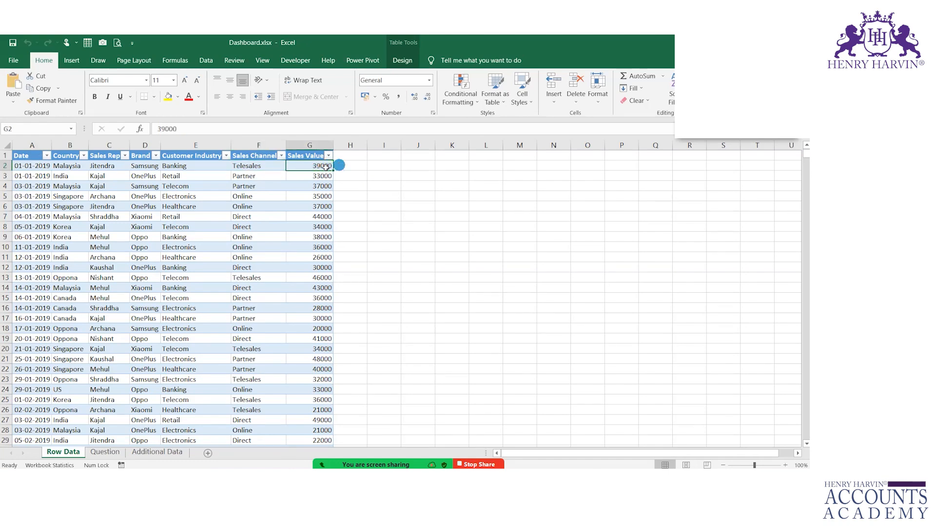
pyautogui.click(247, 168)
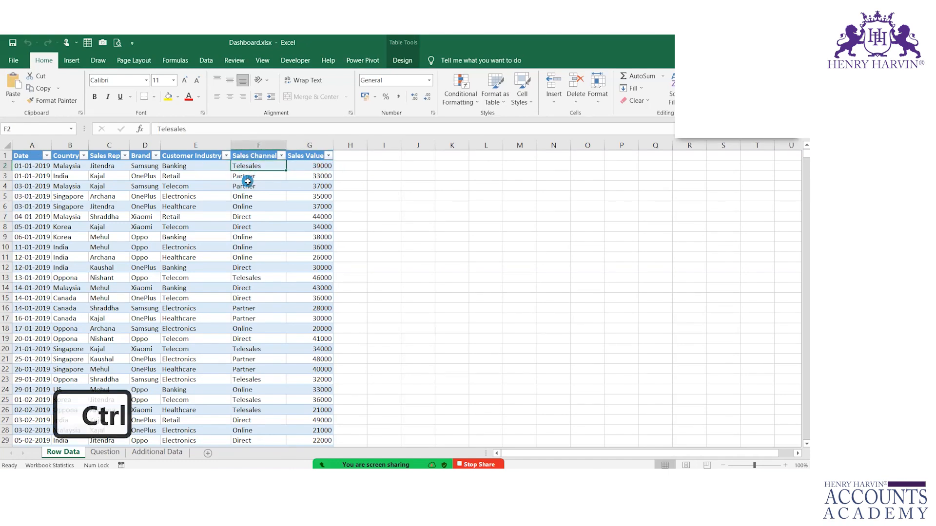
# Step: Point out the Sales Channel, Customer Industry, Brand, Sales Rep and Country columns with temporary screen-pen marks and selections, and clear the marks
pyautogui.hotkey('ctrl', '2')
pyautogui.moveTo(264, 171); pyautogui.dragTo(291, 167)
pyautogui.moveTo(254, 206); pyautogui.dragTo(289, 195)
pyautogui.moveTo(257, 225); pyautogui.dragTo(299, 224)
pyautogui.press('Escape')
pyautogui.moveTo(195, 167); pyautogui.dragTo(195, 257)
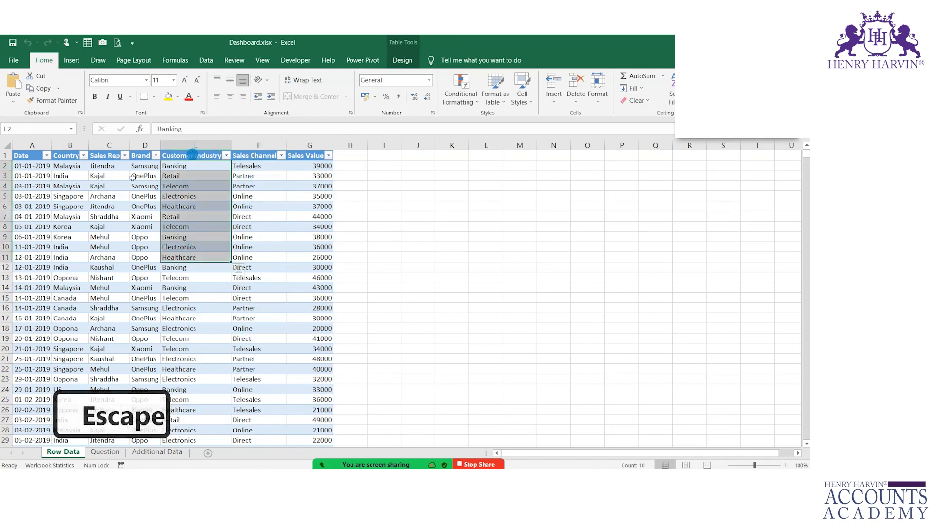
pyautogui.hotkey('ctrl', '2')
pyautogui.moveTo(136, 167); pyautogui.dragTo(145, 252)
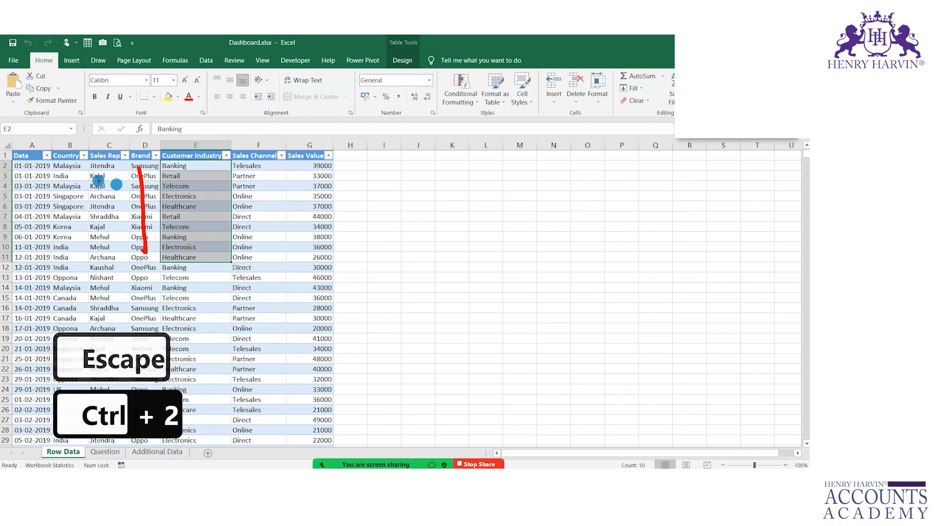
pyautogui.moveTo(98, 177); pyautogui.dragTo(122, 260)
pyautogui.moveTo(68, 177); pyautogui.dragTo(68, 192)
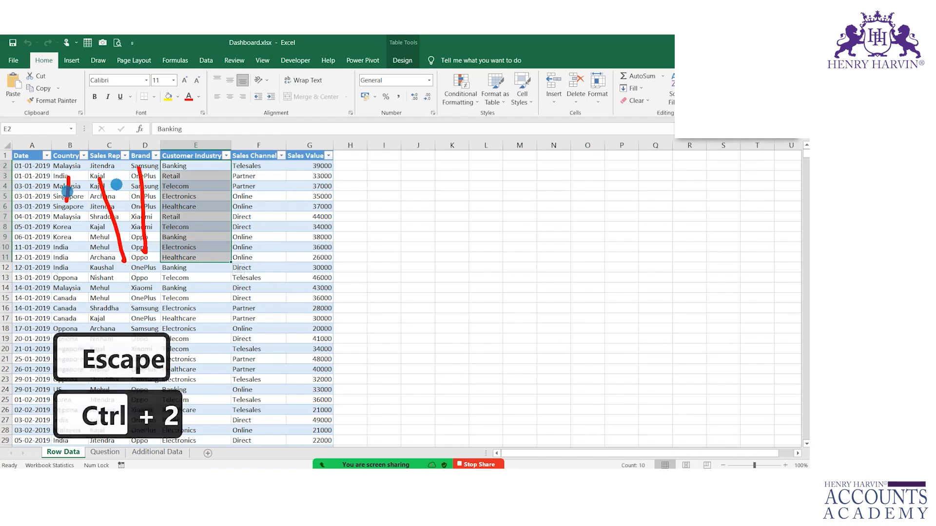
pyautogui.press('Escape')
pyautogui.click(429, 288)
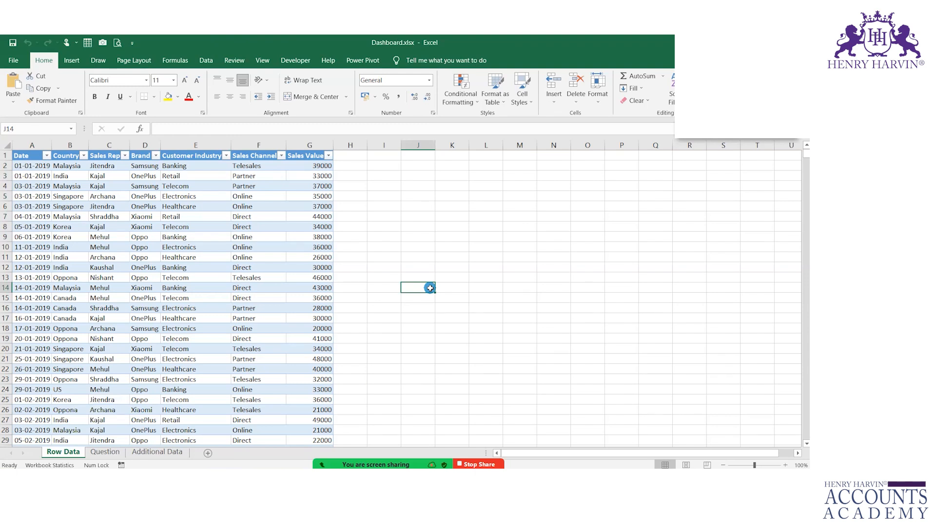
# Step: Read the four sales questions on the Question sheet, focusing on total sales and count per sales representative
pyautogui.click(105, 452)
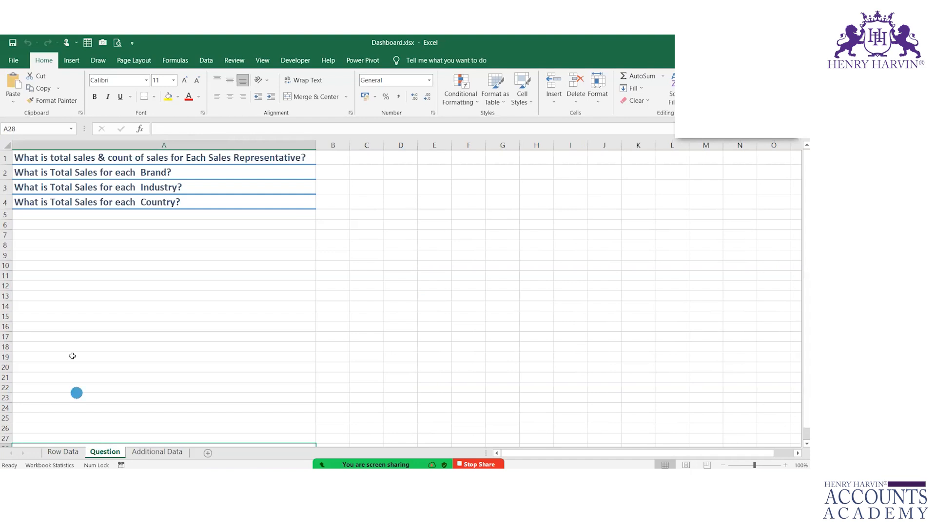
pyautogui.moveTo(157, 153); pyautogui.dragTo(150, 198)
pyautogui.click(145, 244)
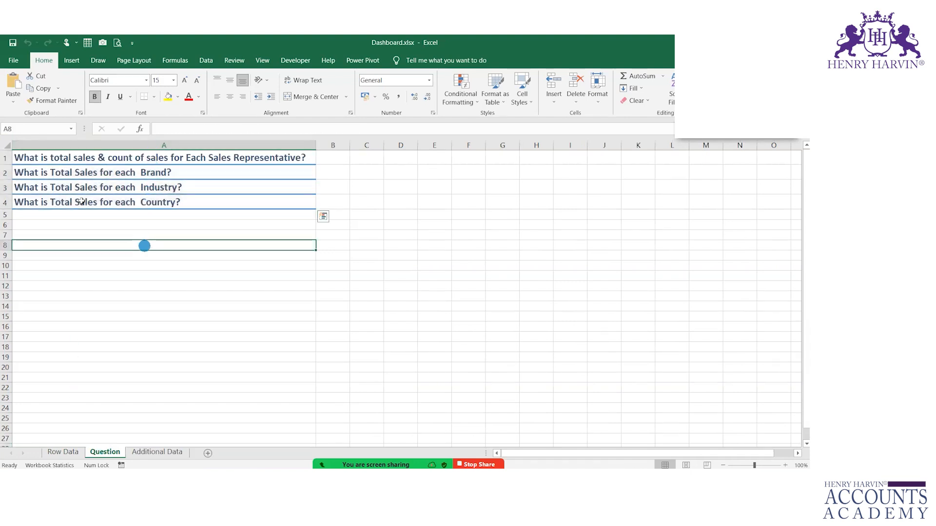
pyautogui.click(100, 158)
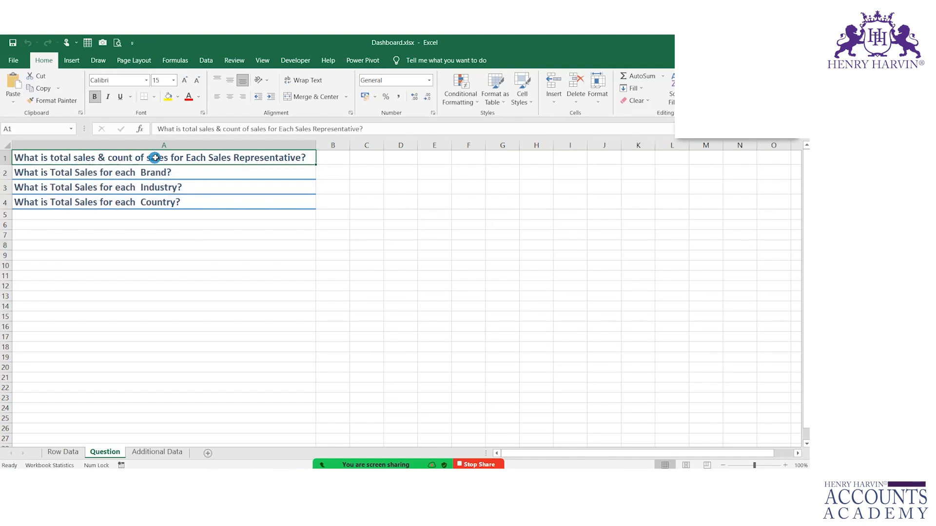
# Step: Examine the Sales Rep, Brand, Customer Industry, Country and Sales Value columns in Row Data that the questions rely on
pyautogui.click(74, 453)
pyautogui.moveTo(103, 168); pyautogui.dragTo(101, 359)
pyautogui.moveTo(312, 167); pyautogui.dragTo(323, 298)
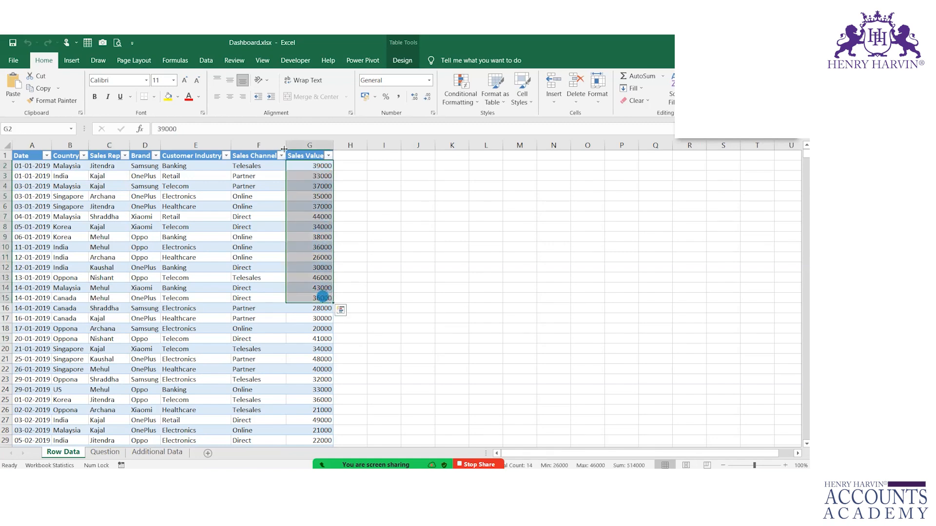
pyautogui.click(105, 451)
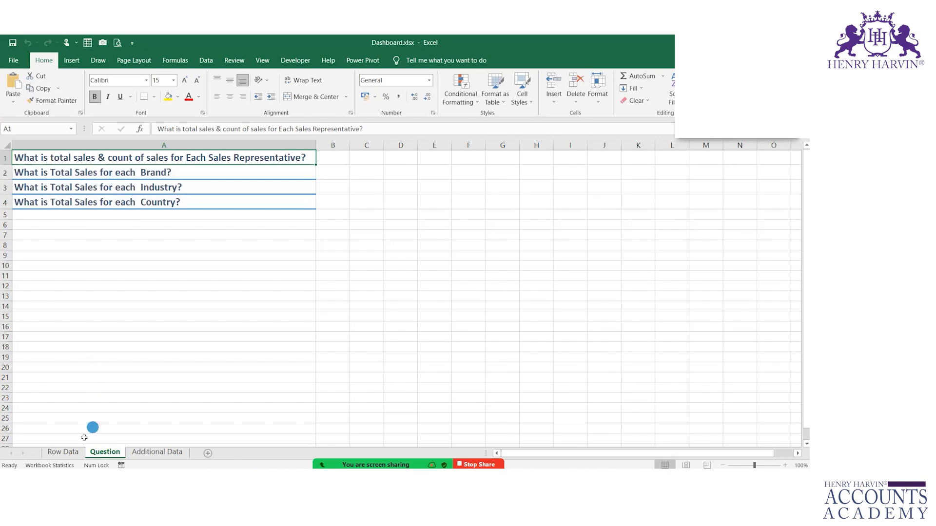
pyautogui.click(62, 451)
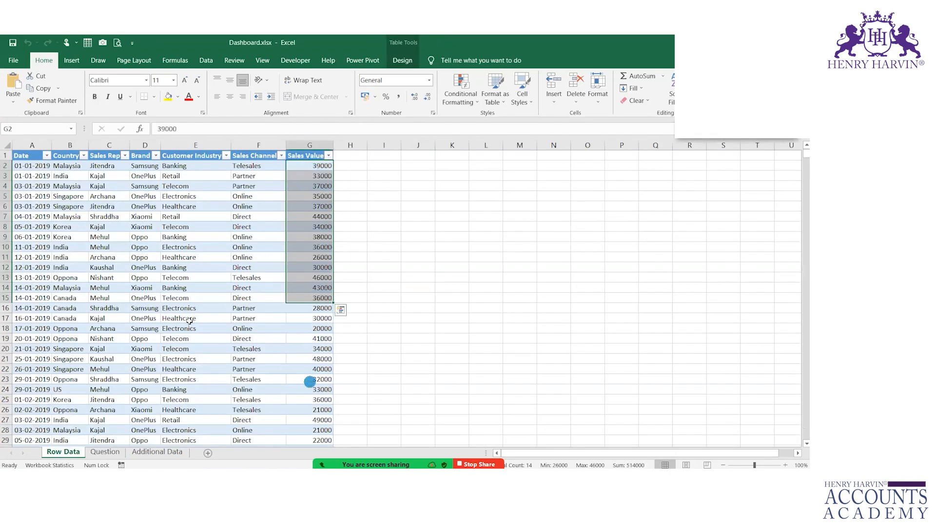
pyautogui.moveTo(142, 166); pyautogui.dragTo(141, 278)
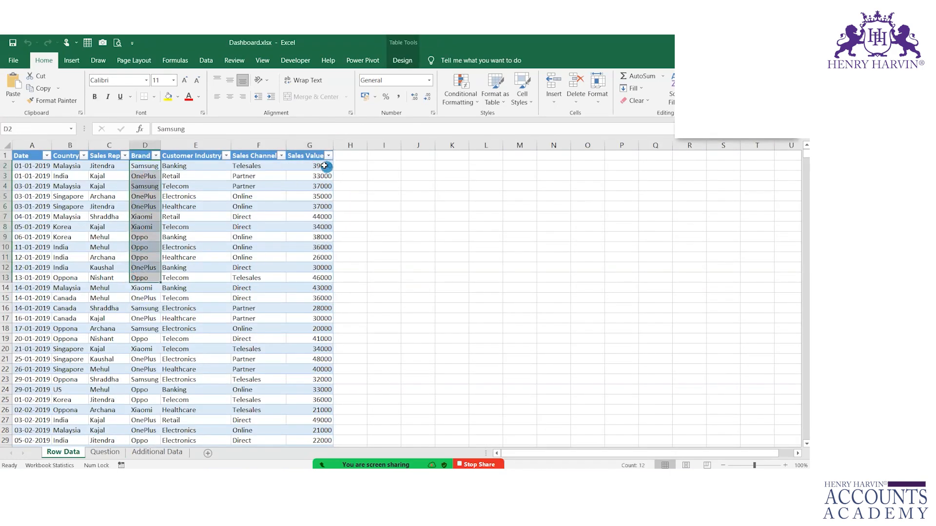
pyautogui.moveTo(320, 166); pyautogui.dragTo(315, 277)
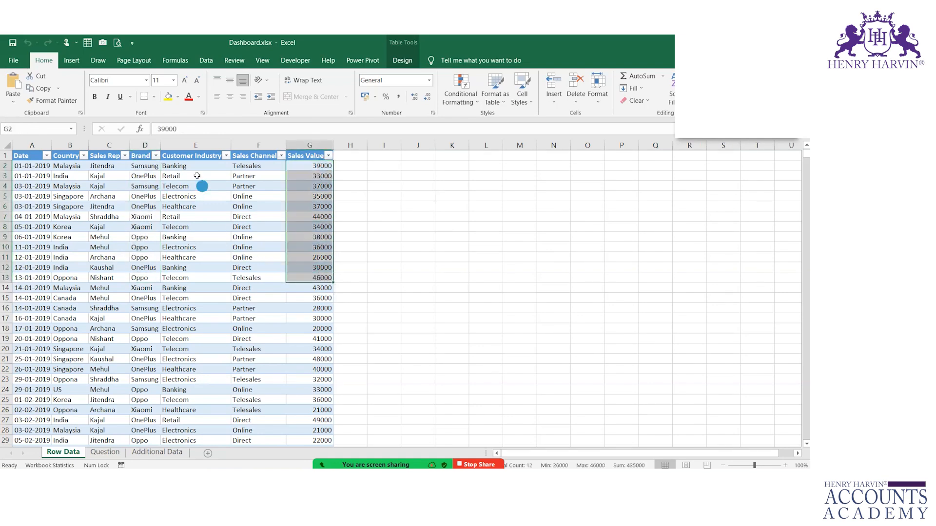
pyautogui.moveTo(193, 169); pyautogui.dragTo(199, 288)
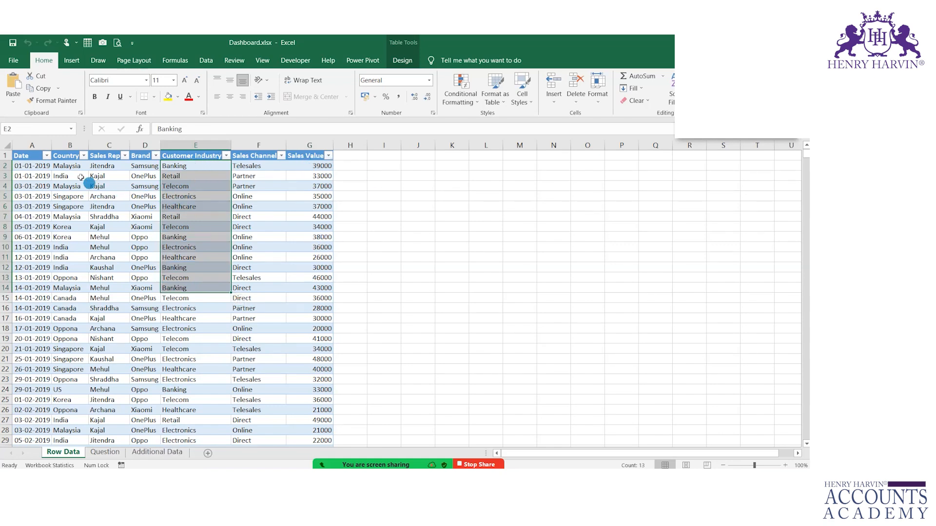
pyautogui.moveTo(72, 168); pyautogui.dragTo(30, 319)
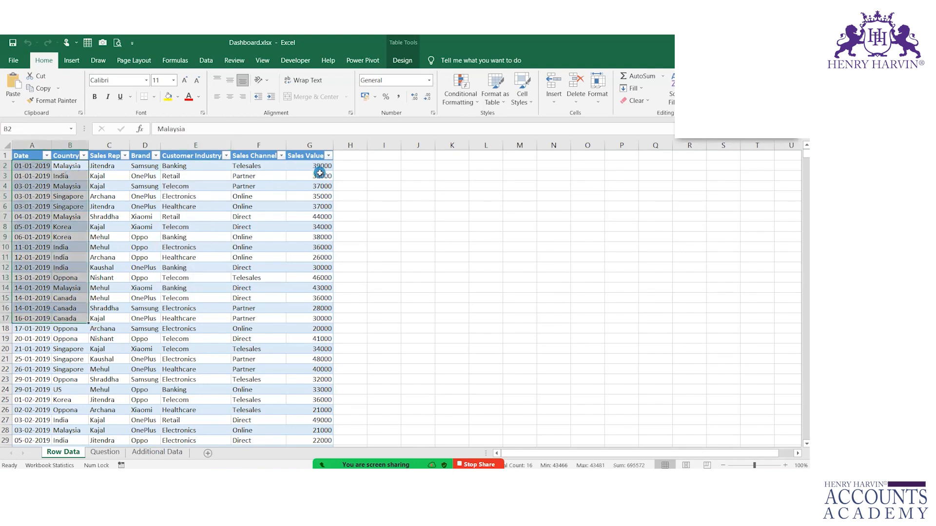
pyautogui.press('Escape')
pyautogui.click(485, 267)
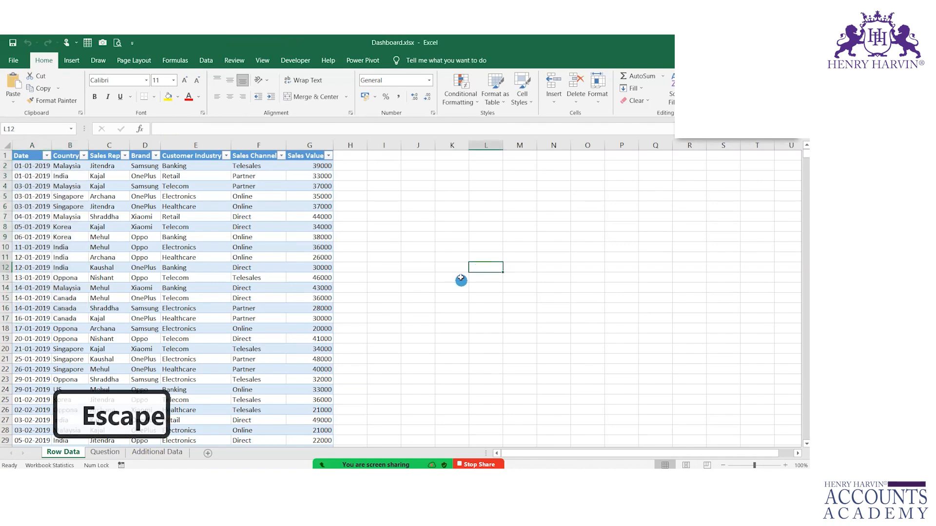
# Step: Recheck the first question and inspect the table name and design options of the Row Data table
pyautogui.click(105, 452)
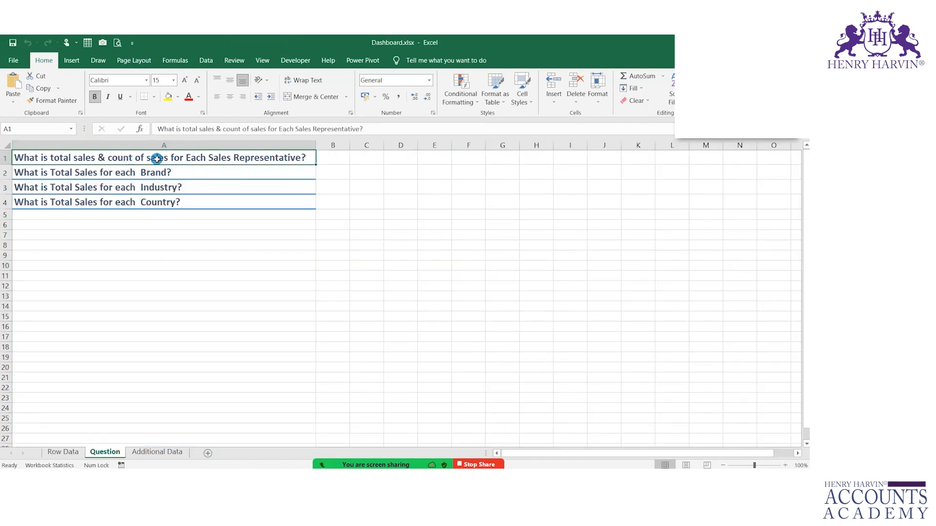
pyautogui.click(66, 452)
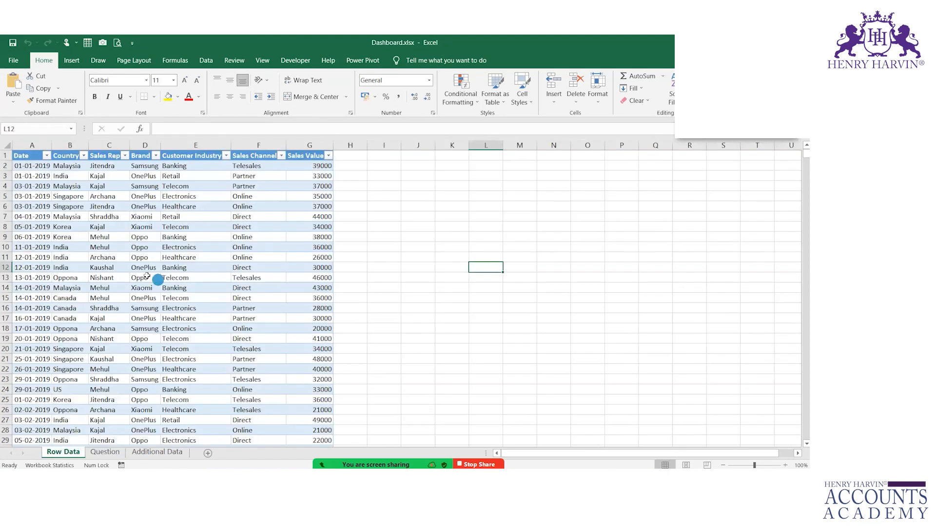
pyautogui.click(145, 276)
pyautogui.press('ctrl')
pyautogui.hotkey('ctrl', 't')
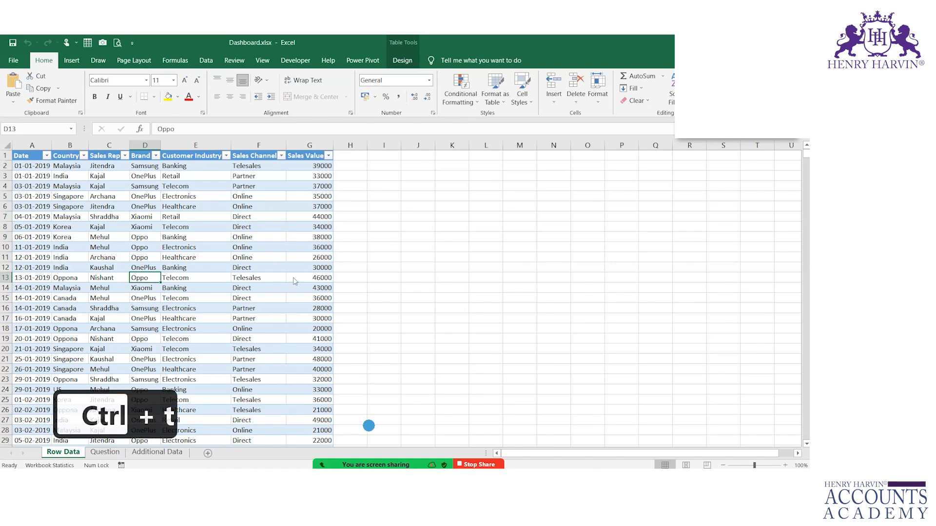
pyautogui.press('super+d')
pyautogui.press('super+d')
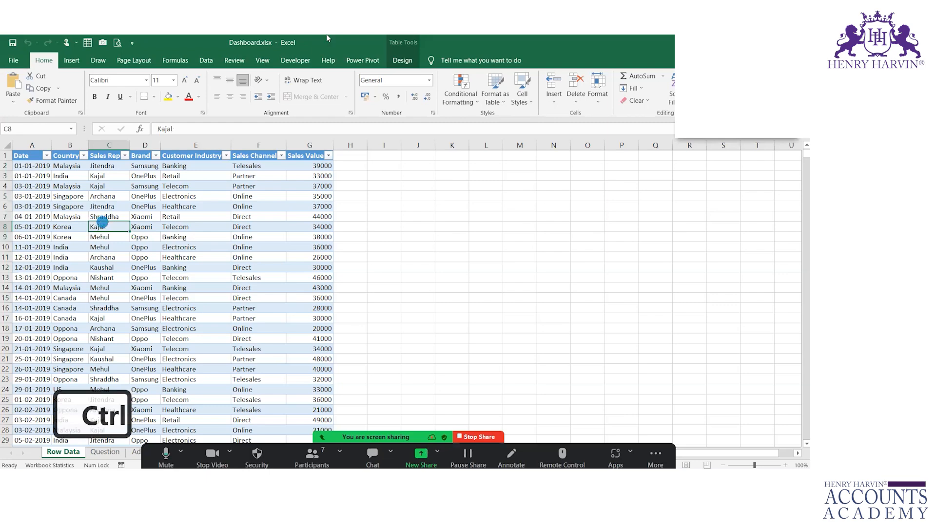
pyautogui.click(405, 60)
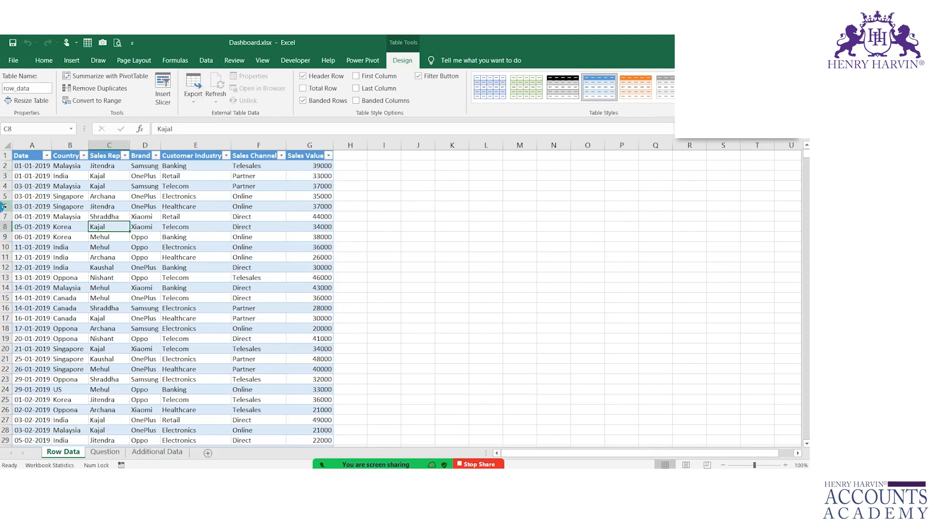
# Step: Insert a PivotTable based on the Row Data table on a new worksheet
pyautogui.click(117, 246)
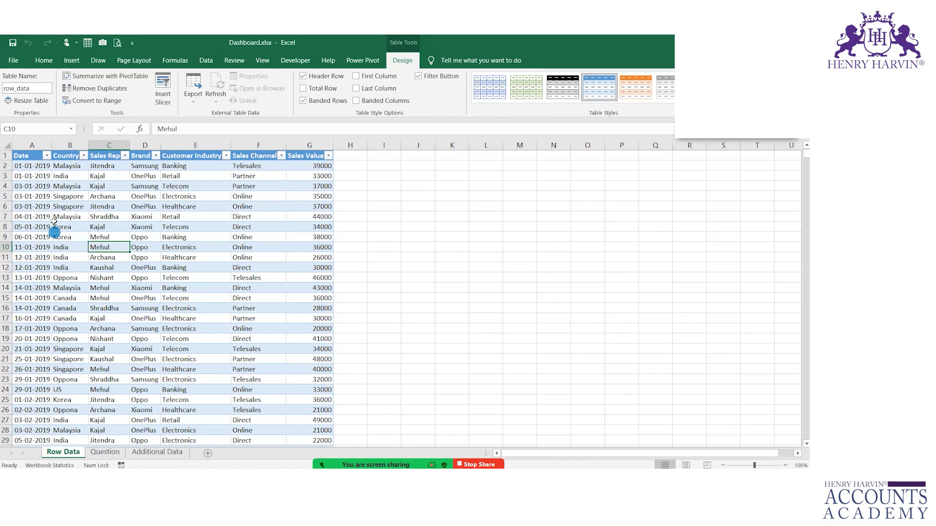
pyautogui.click(72, 60)
pyautogui.click(17, 85)
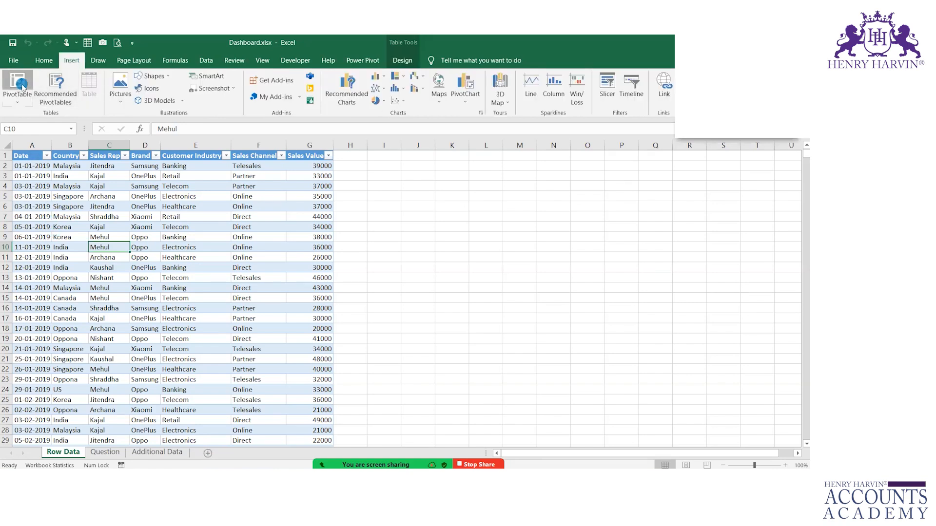
pyautogui.click(477, 320)
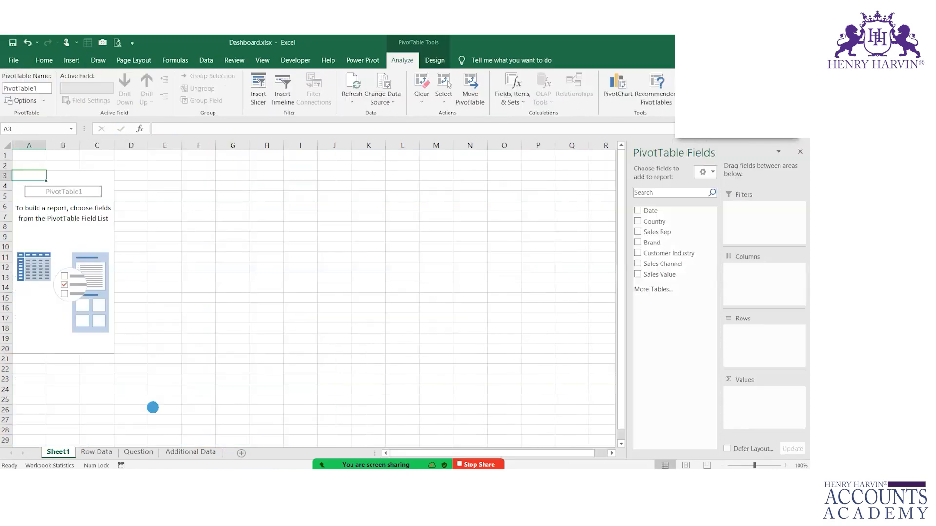
# Step: Rename the new PivotTable worksheet as "Sales person"
pyautogui.doubleClick(64, 452)
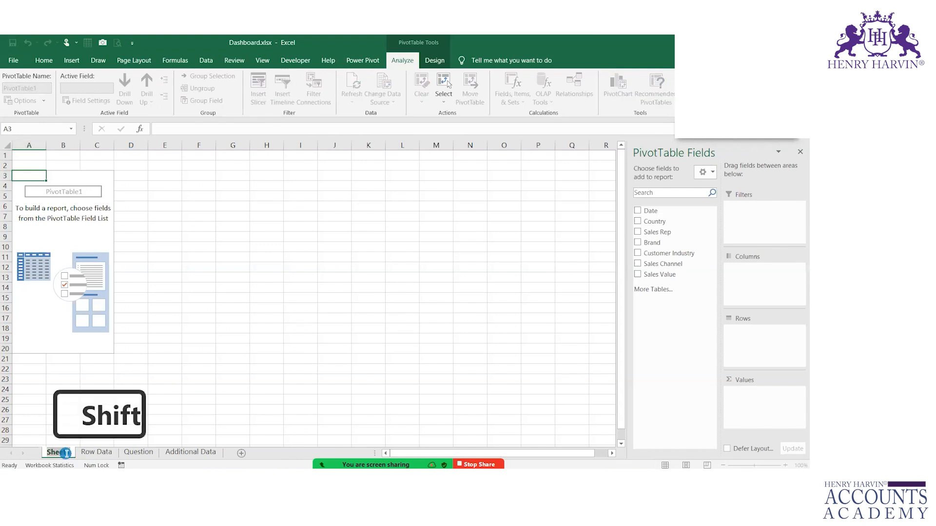
pyautogui.write('Sales persoin')
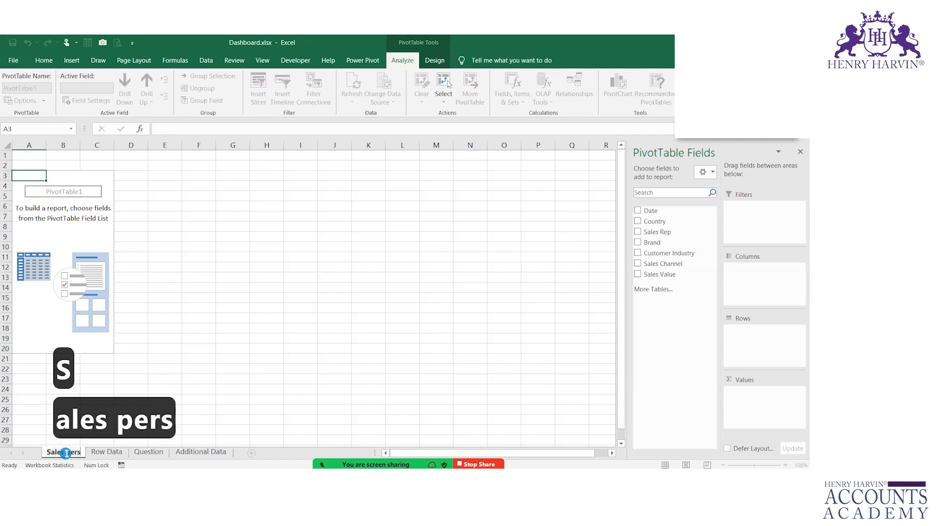
pyautogui.press('BackSpace')
pyautogui.press('BackSpace')
pyautogui.write('n')
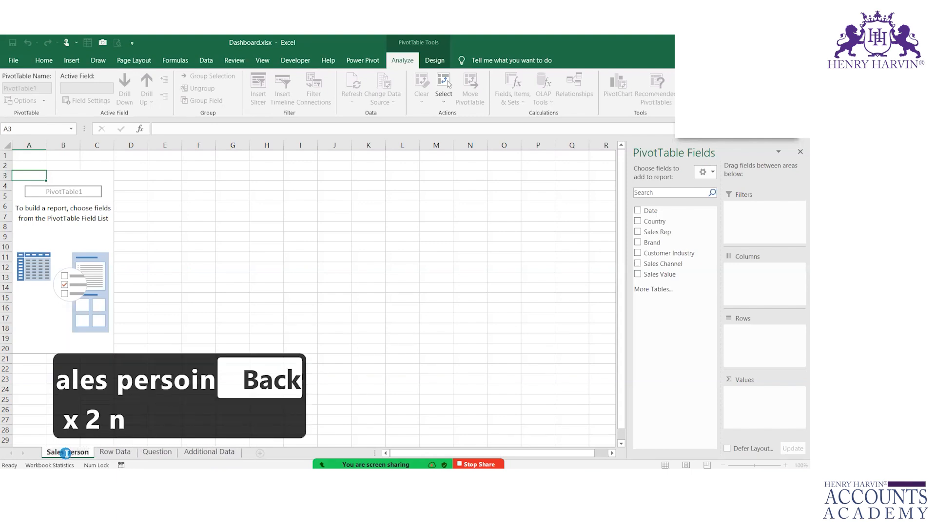
pyautogui.click(61, 226)
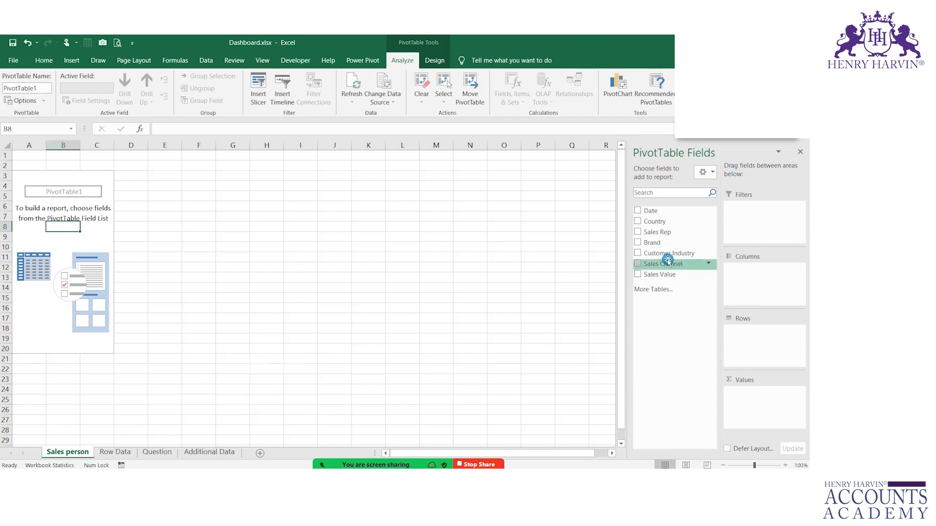
# Step: Add Sales Rep to the PivotTable rows and place Sales Value twice in the values
pyautogui.moveTo(660, 232); pyautogui.dragTo(758, 332)
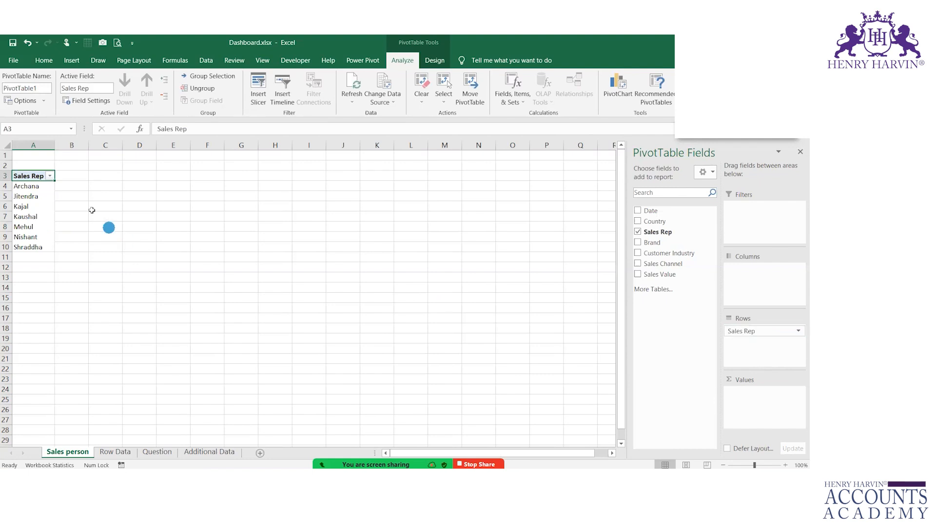
pyautogui.moveTo(659, 274); pyautogui.dragTo(764, 403)
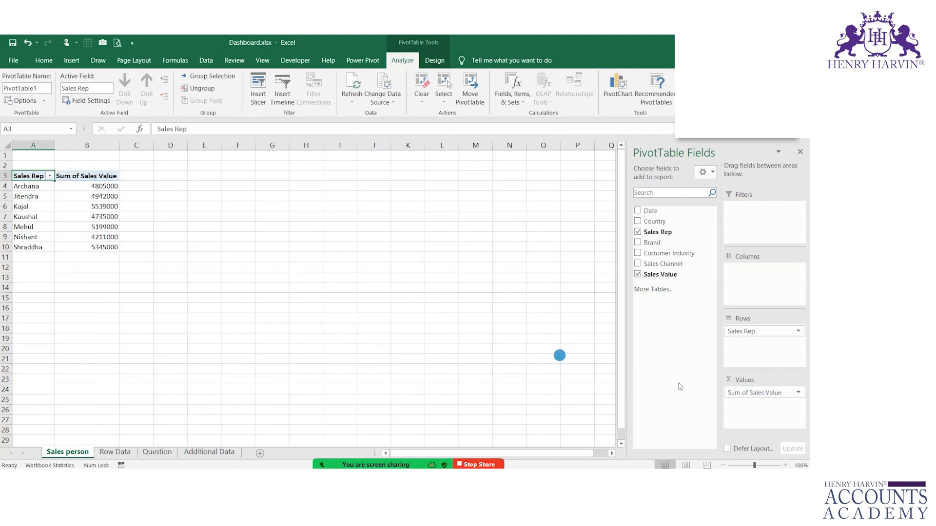
pyautogui.moveTo(659, 274); pyautogui.dragTo(753, 413)
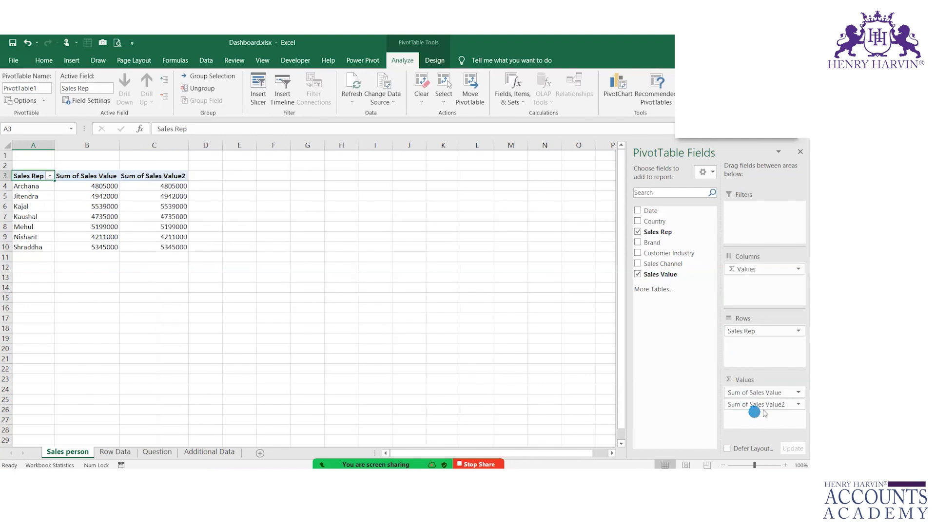
# Step: Summarize the second Sales Value field by Count instead of Sum
pyautogui.click(798, 406)
pyautogui.click(753, 401)
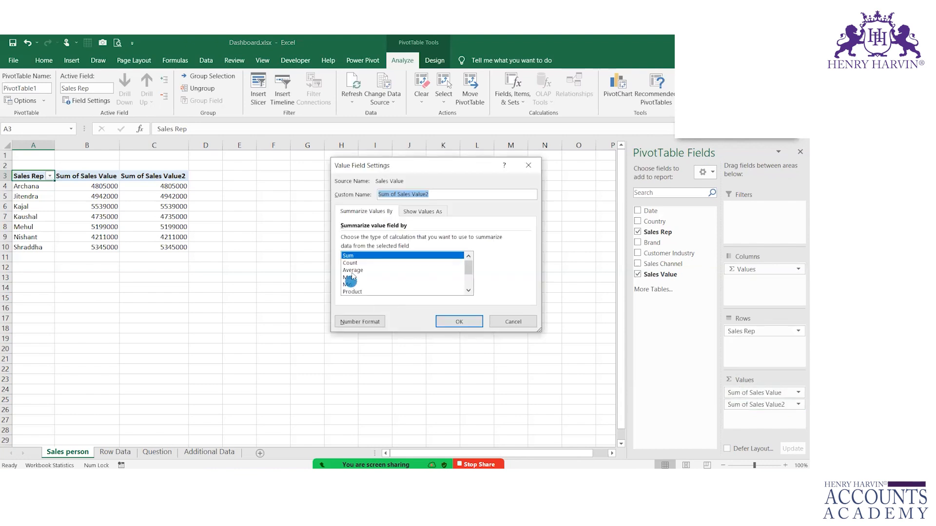
pyautogui.click(353, 270)
pyautogui.click(347, 263)
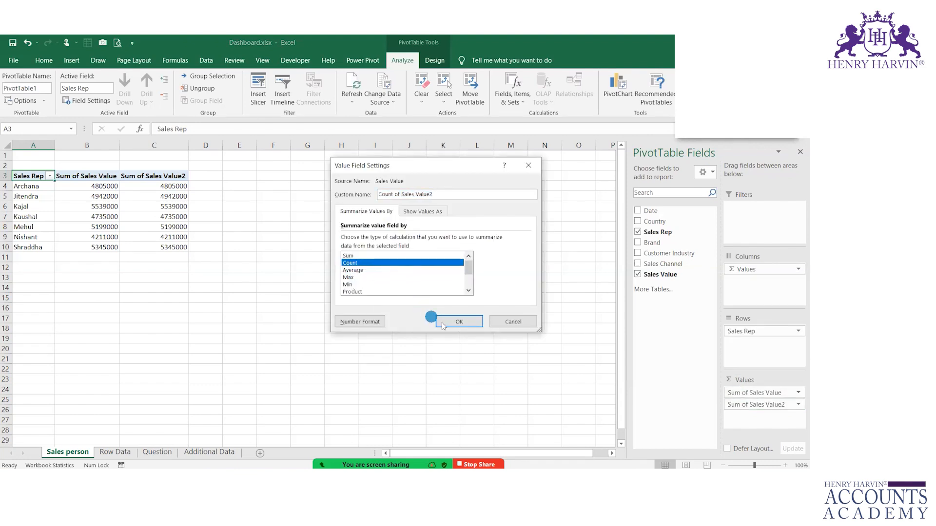
pyautogui.click(441, 321)
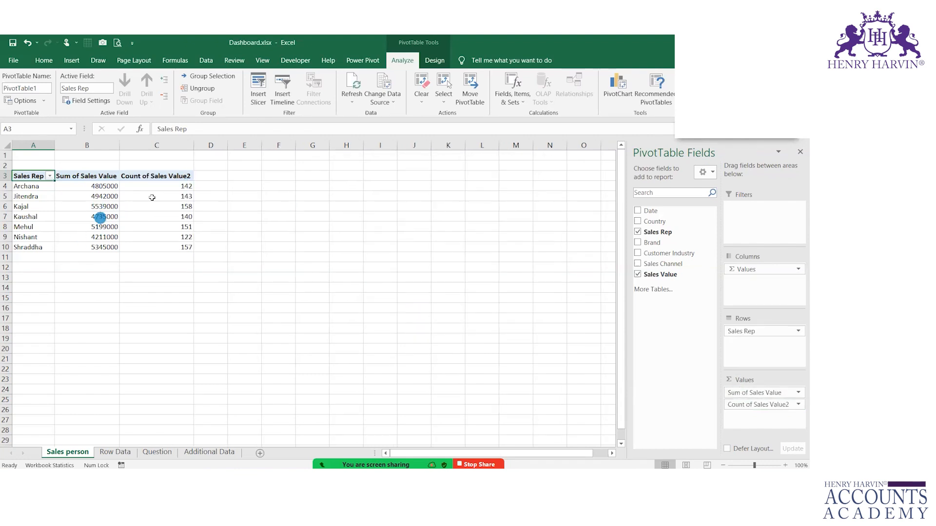
# Step: Insert a Clustered Column - Line combo chart of the whole PivotTable, with the sales count on the secondary axis
pyautogui.moveTo(36, 175)
pyautogui.mouseDown()
pyautogui.moveTo(141, 213)
pyautogui.moveTo(168, 244)
pyautogui.mouseUp()
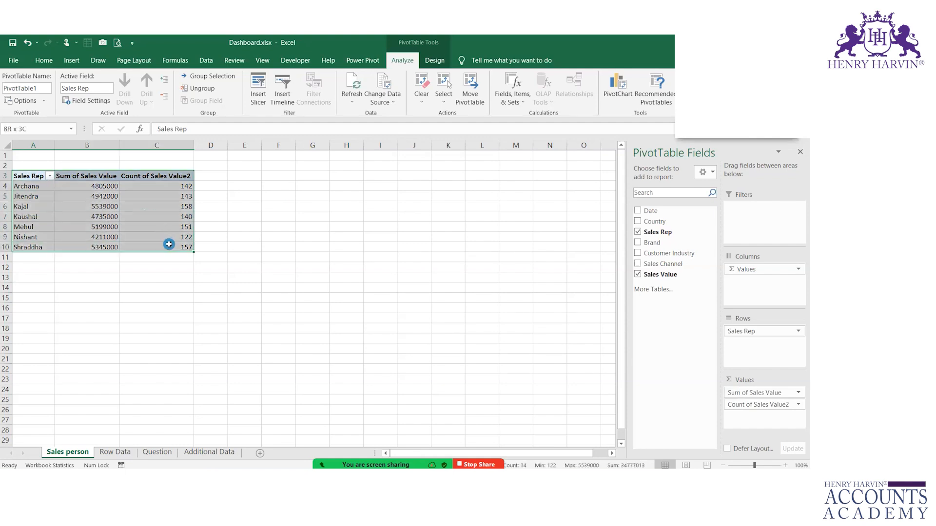
pyautogui.click(72, 60)
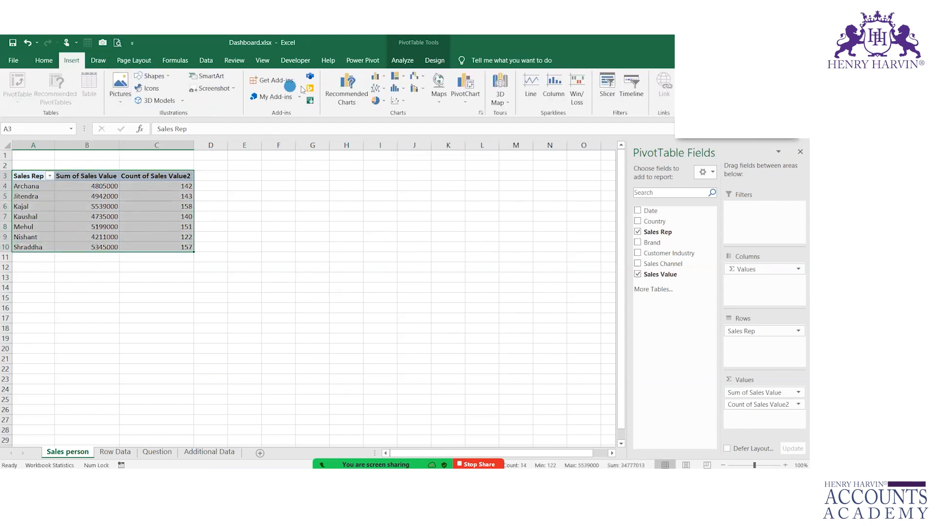
pyautogui.click(361, 91)
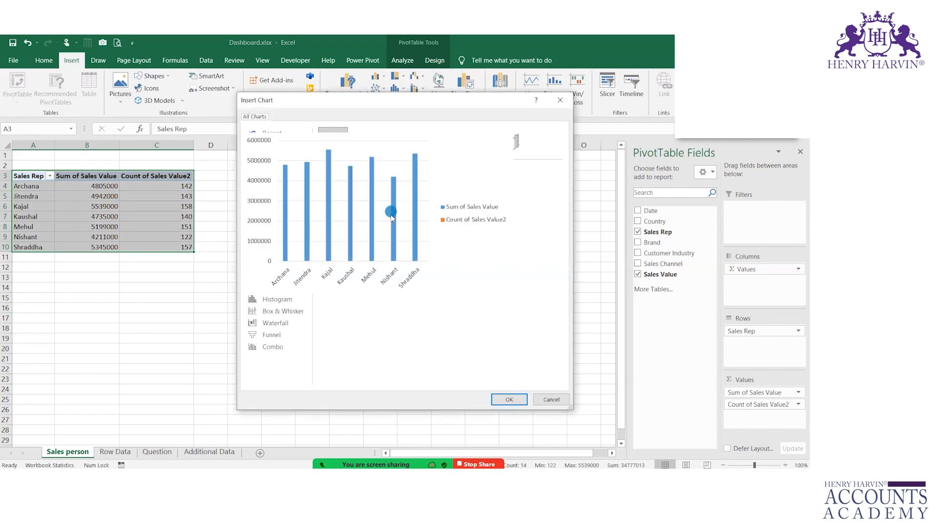
pyautogui.click(273, 346)
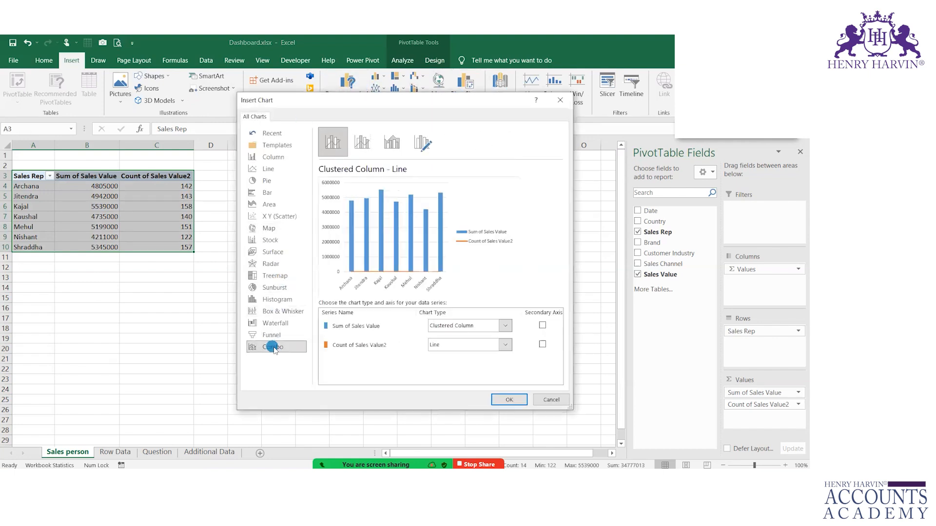
pyautogui.click(541, 345)
pyautogui.click(509, 400)
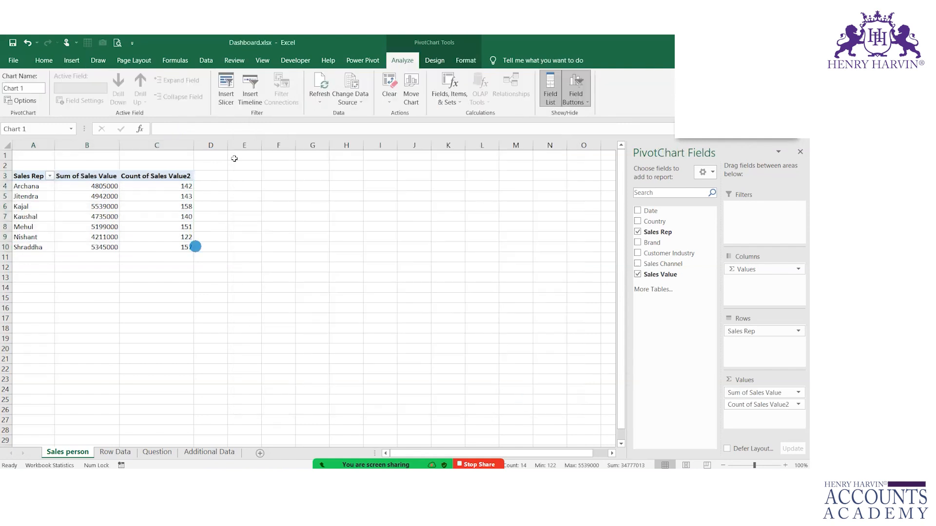
# Step: Move the chart clear of the PivotTable and place its legend at the bottom
pyautogui.moveTo(415, 232); pyautogui.dragTo(449, 226)
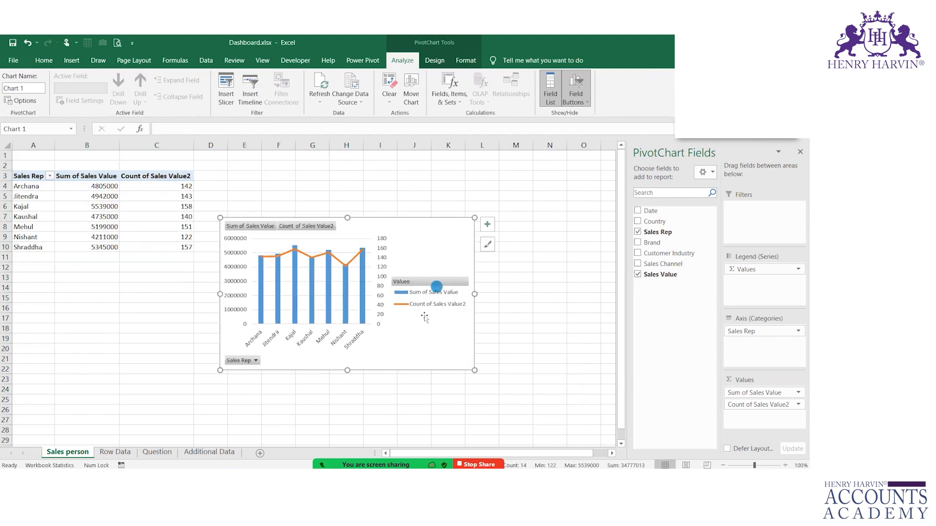
pyautogui.click(487, 225)
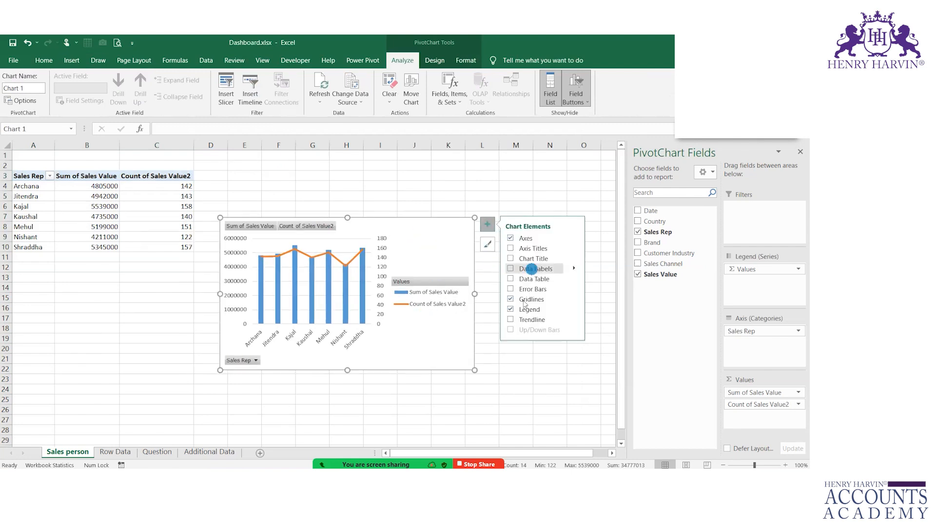
pyautogui.click(573, 312)
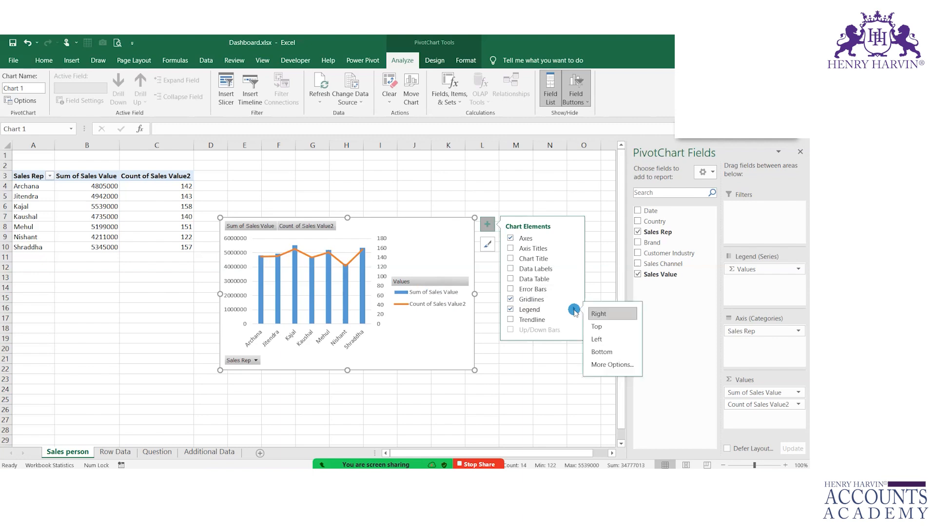
pyautogui.click(601, 352)
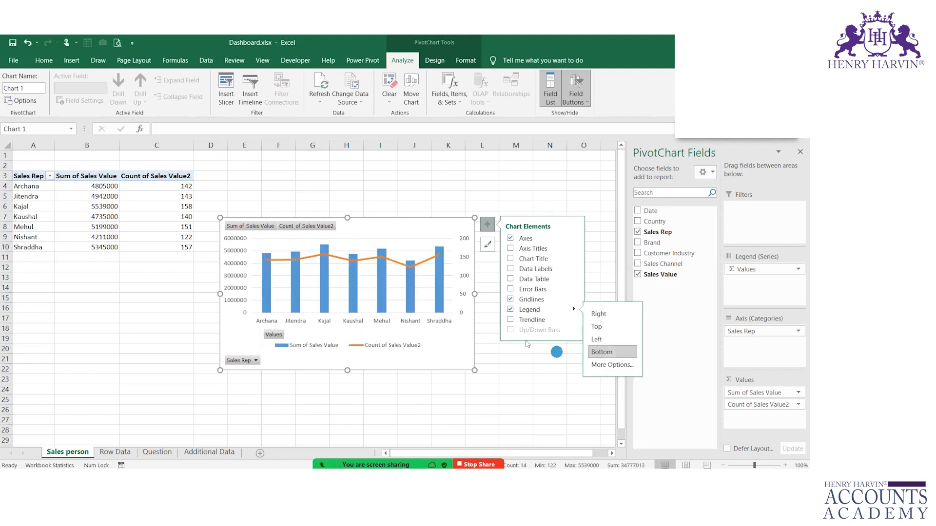
# Step: Hide all field buttons on the sales rep chart
pyautogui.click(242, 361)
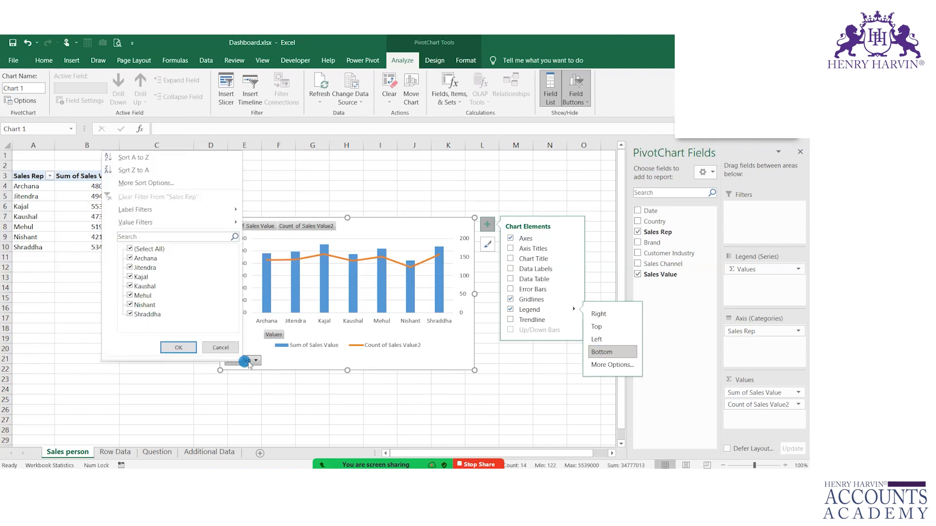
pyautogui.click(231, 385)
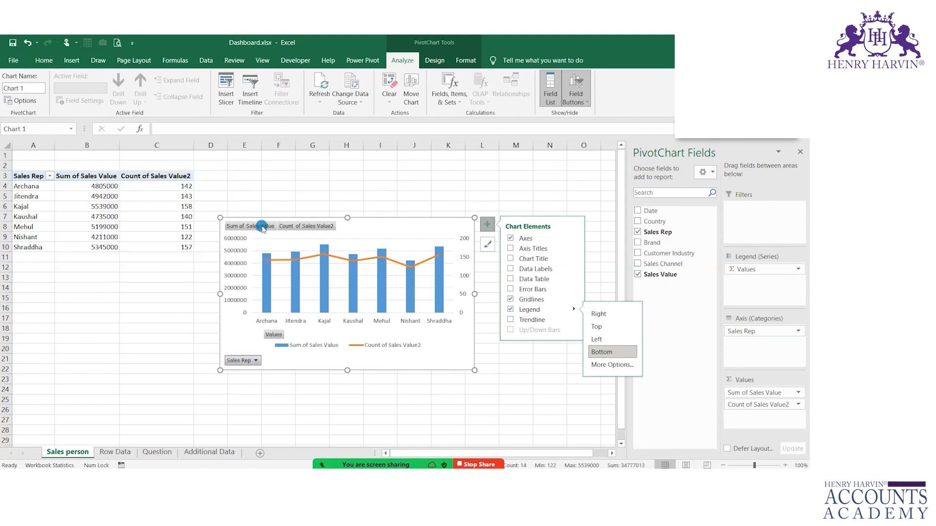
pyautogui.rightClick(244, 361)
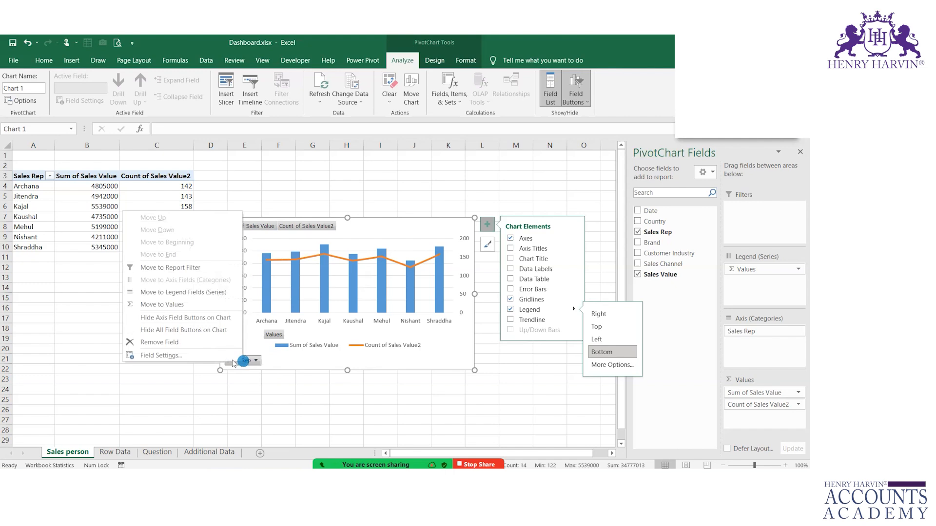
pyautogui.click(184, 330)
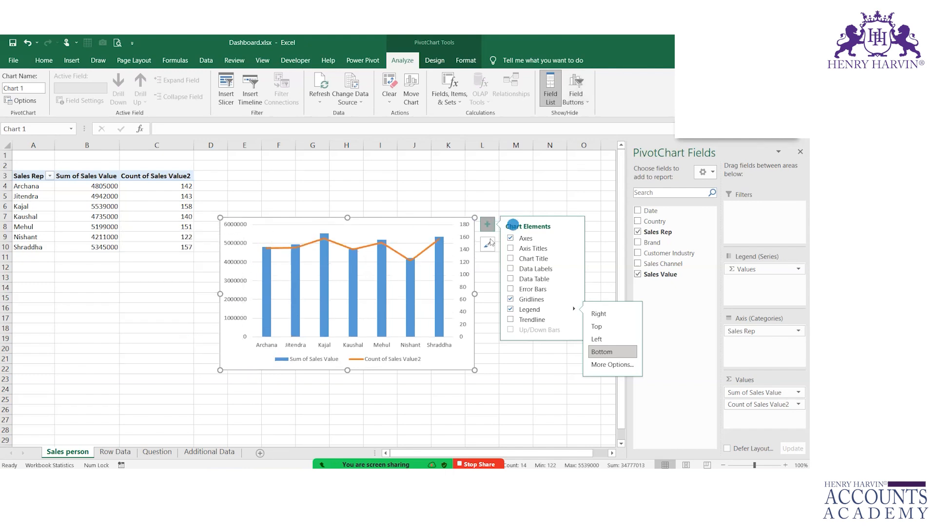
# Step: Add a chart title reading "Sales Representative"
pyautogui.click(511, 259)
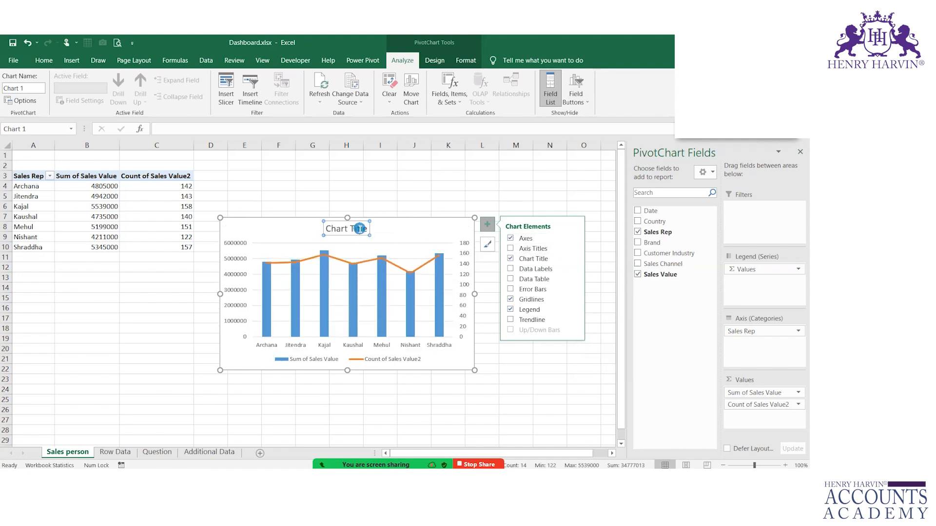
pyautogui.write('Sa')
pyautogui.press('Escape')
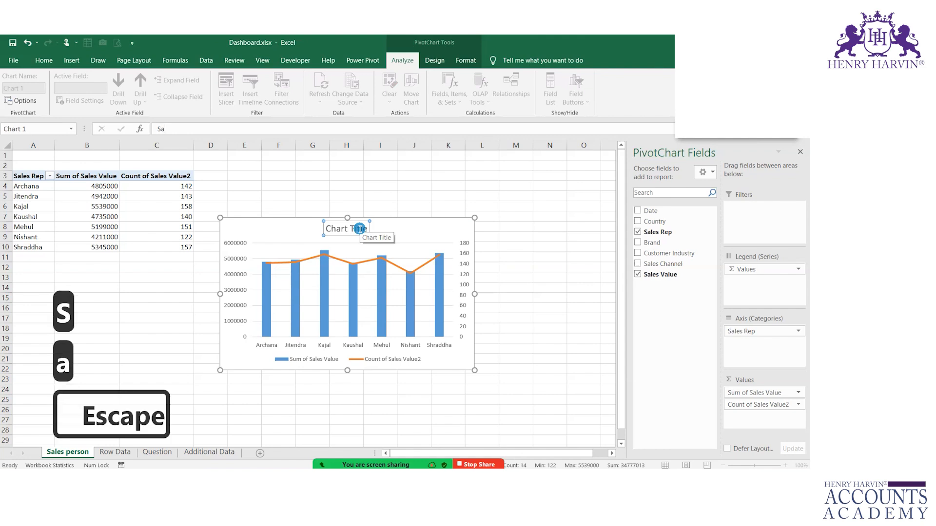
pyautogui.doubleClick(353, 229)
pyautogui.hotkey('ctrl', 'a')
pyautogui.write('Sales')
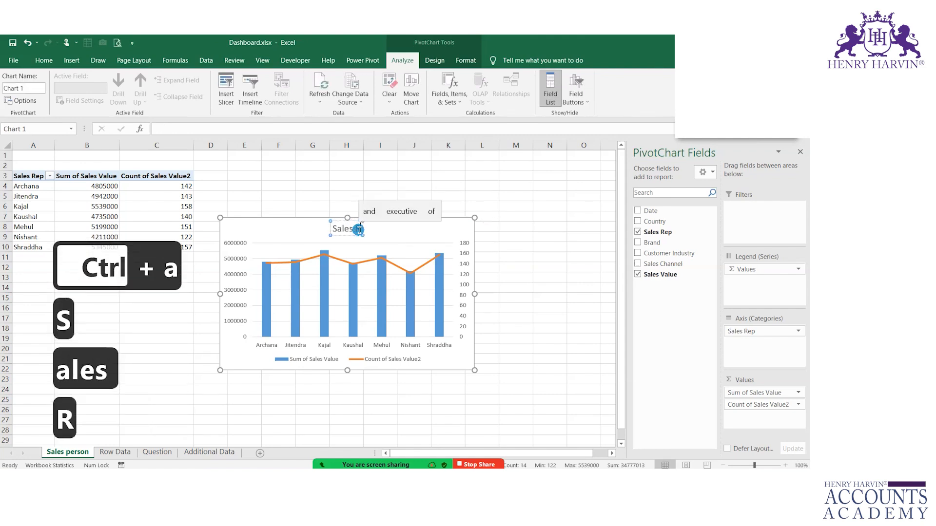
pyautogui.write(' Representative')
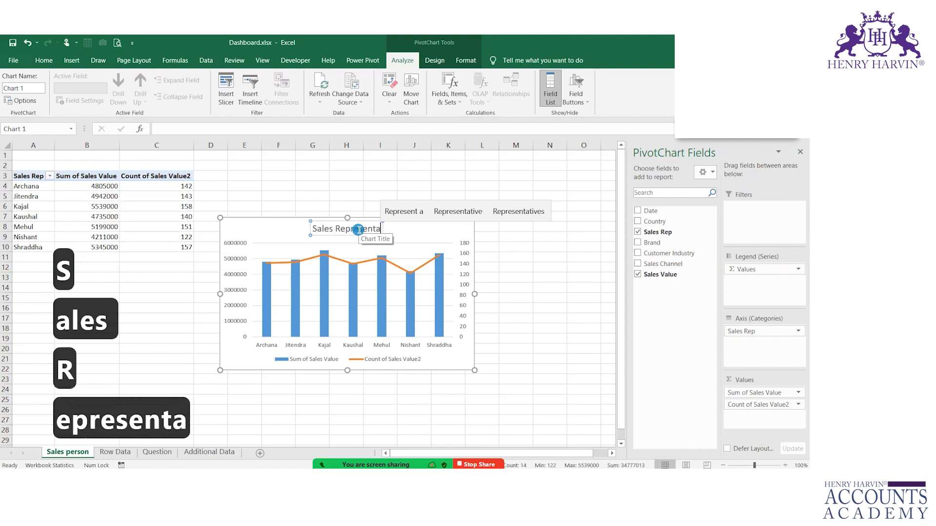
pyautogui.click(488, 404)
pyautogui.click(381, 234)
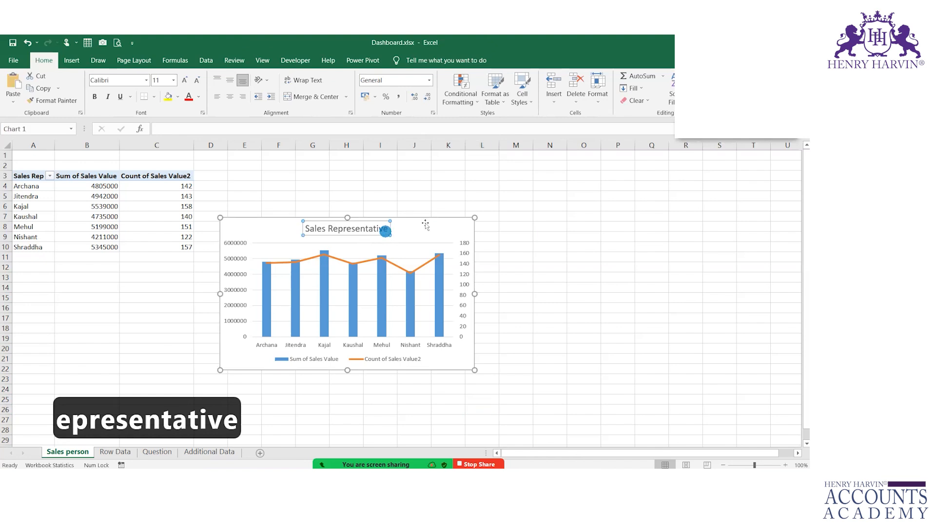
# Step: Apply the dark-background chart style and move the chart to columns G to N, starting at row 3
pyautogui.click(413, 222)
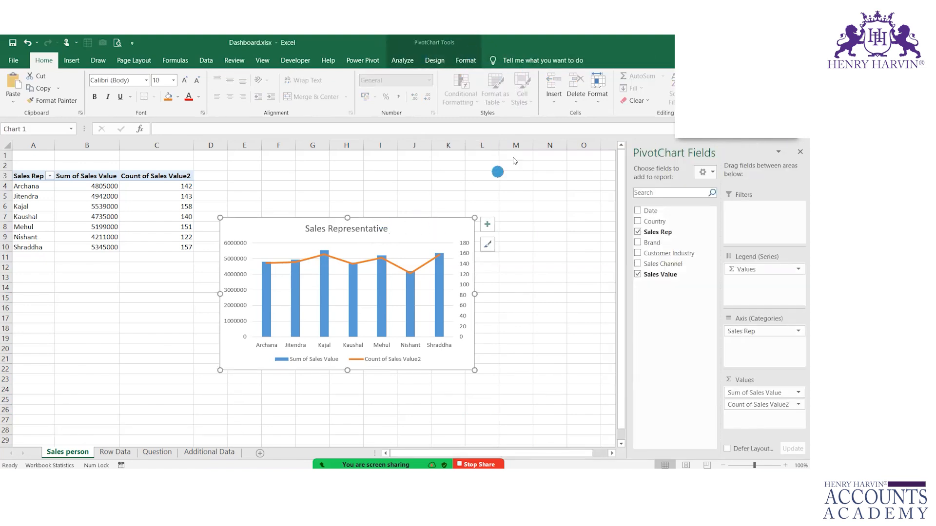
pyautogui.click(431, 62)
pyautogui.click(351, 87)
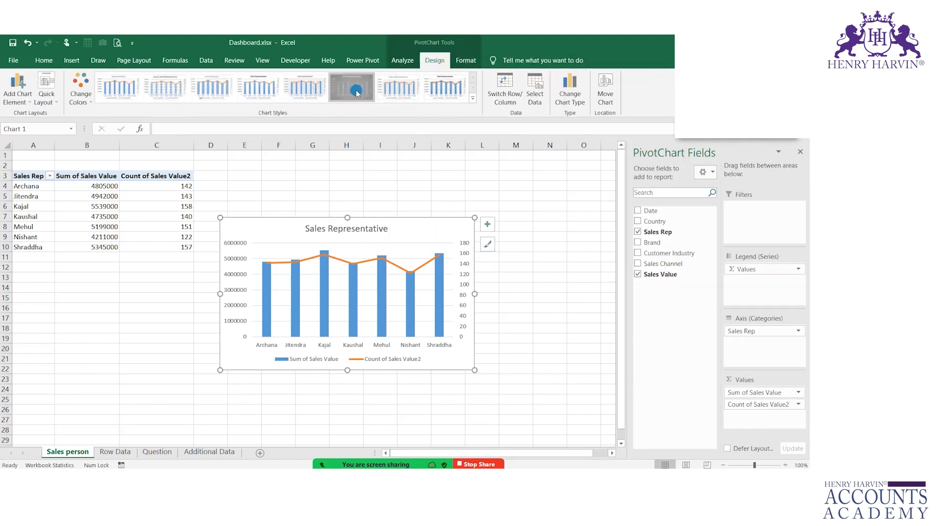
pyautogui.click(419, 224)
pyautogui.moveTo(419, 224); pyautogui.dragTo(497, 180)
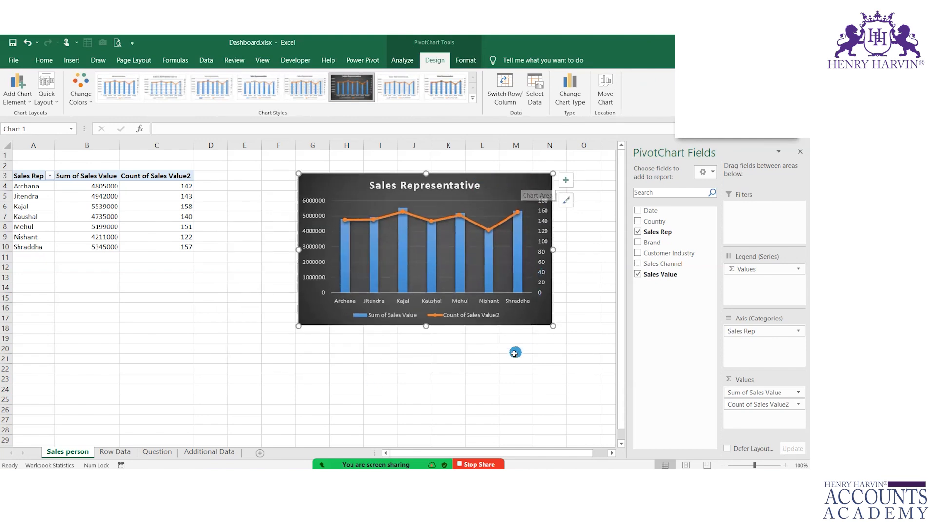
# Step: Check the sales questions on the Question sheet and the Row Data table, and return to the Sales person sheet
pyautogui.click(116, 451)
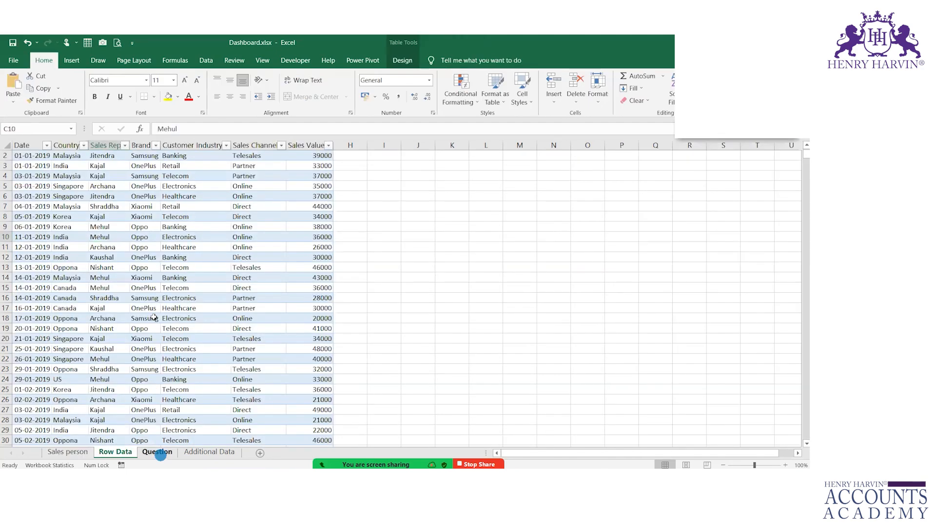
pyautogui.click(157, 452)
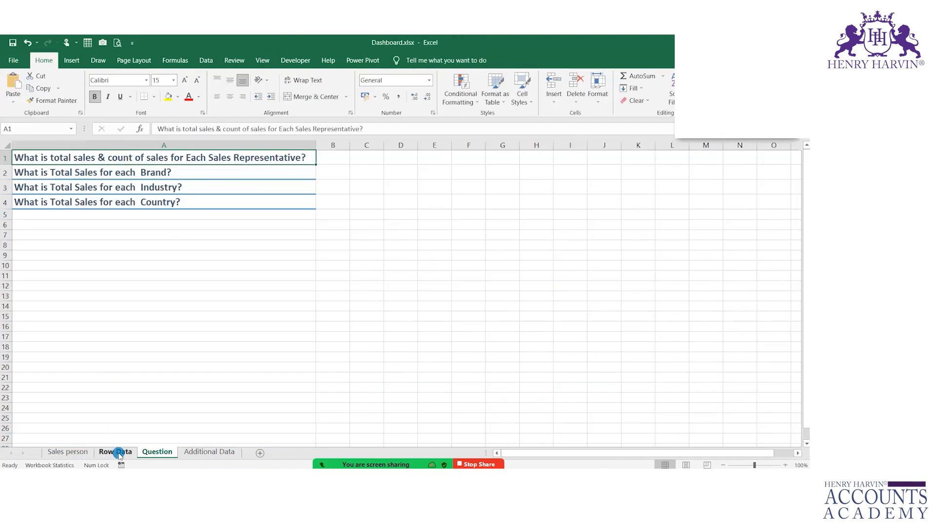
pyautogui.click(103, 453)
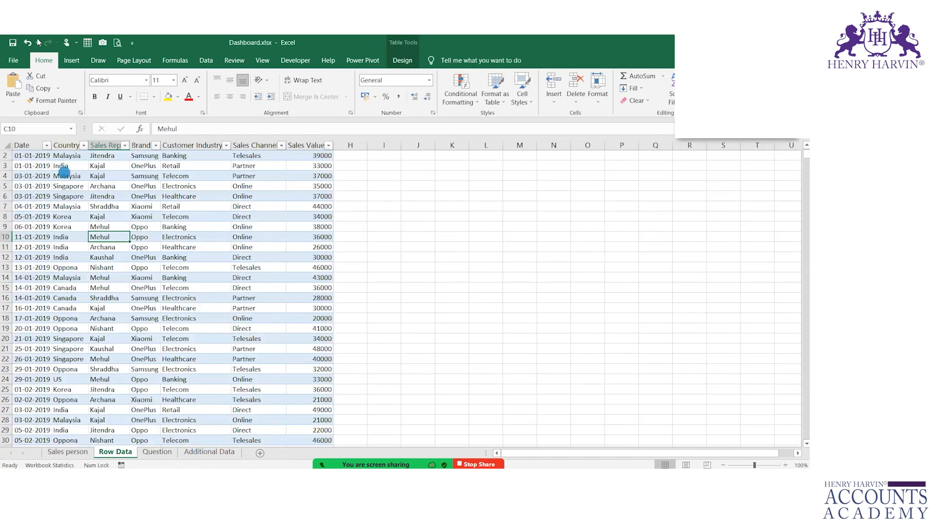
pyautogui.click(88, 453)
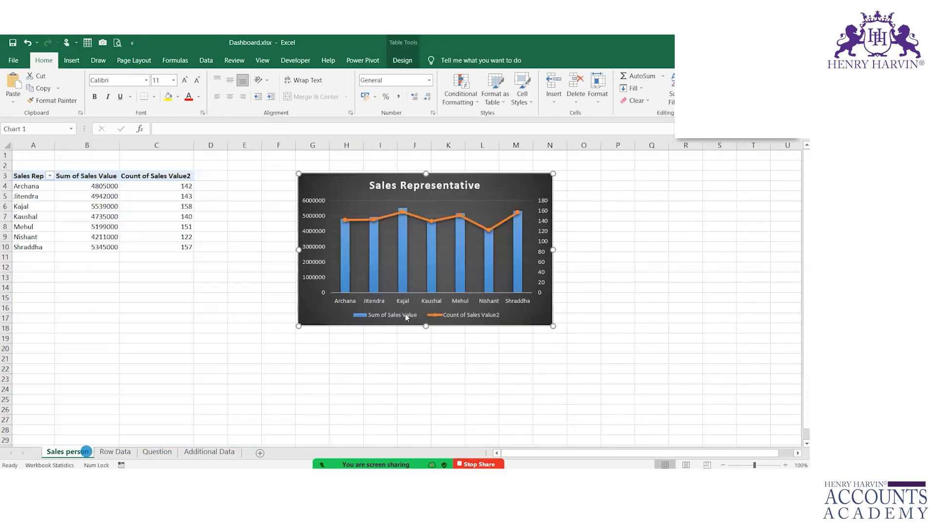
# Step: Name the PivotTable on the Sales person sheet "Sales Rep"
pyautogui.click(105, 206)
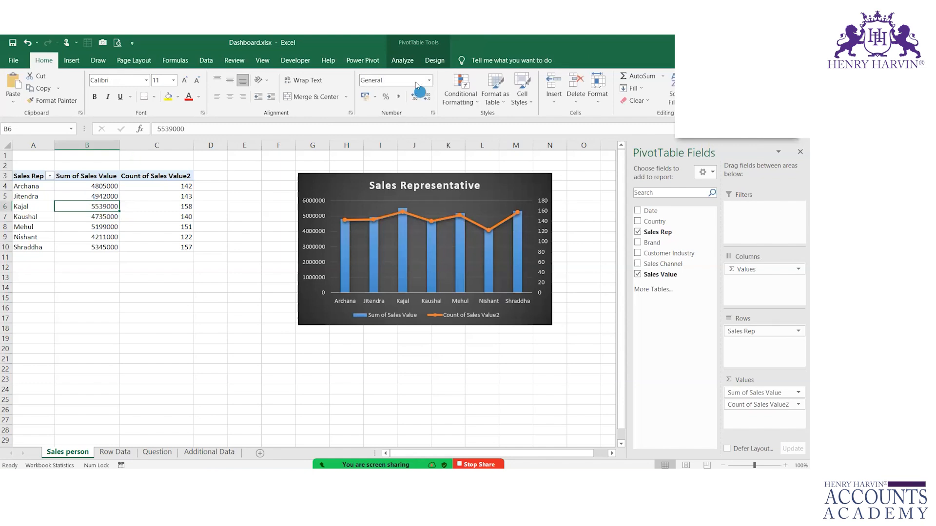
pyautogui.click(402, 60)
pyautogui.click(42, 86)
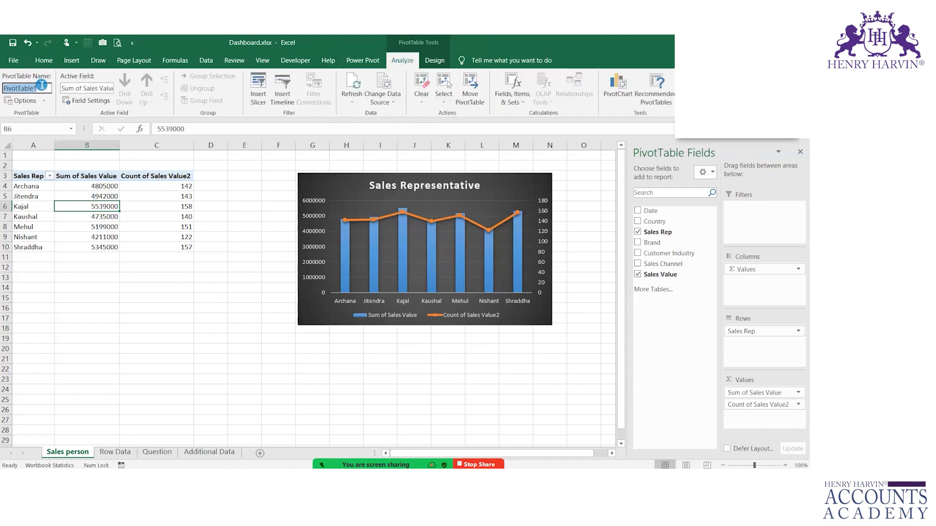
pyautogui.write('Sa')
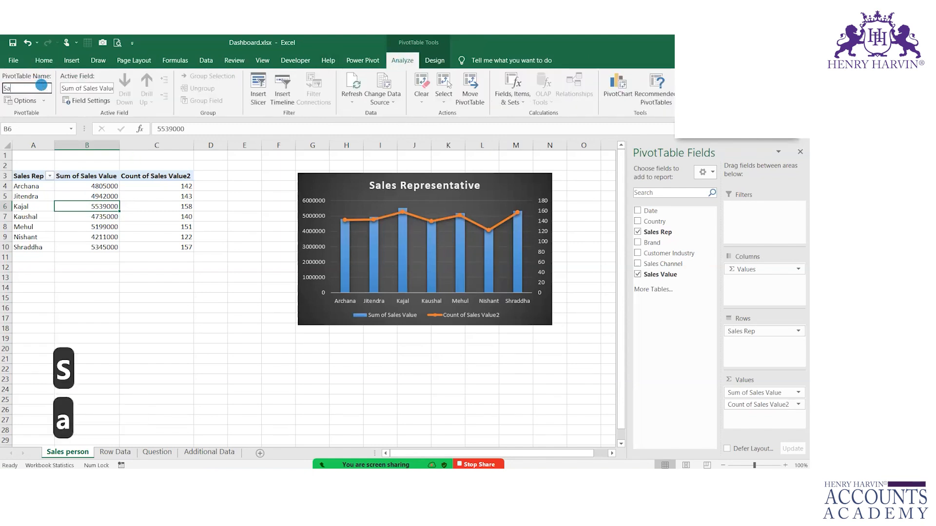
pyautogui.write('les Rep')
pyautogui.press('Return')
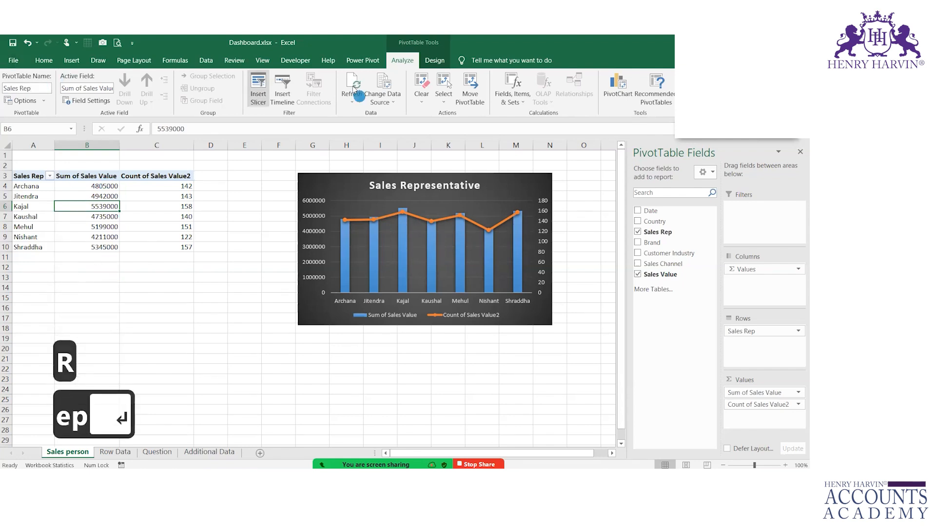
# Step: Create a PivotTable from the row_data table on a new worksheet, with Brand in the rows and the sum of Sales Value as values
pyautogui.click(118, 454)
pyautogui.click(128, 239)
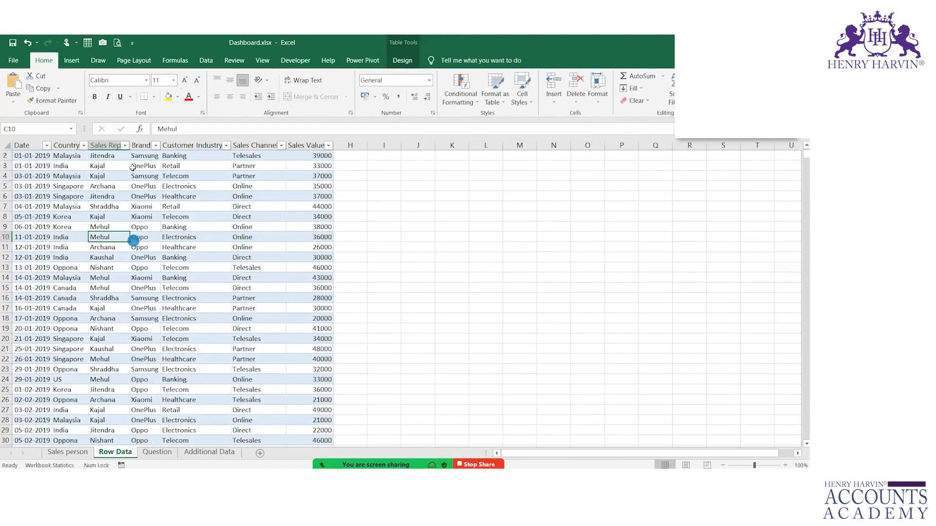
pyautogui.click(75, 63)
pyautogui.click(19, 84)
pyautogui.click(476, 324)
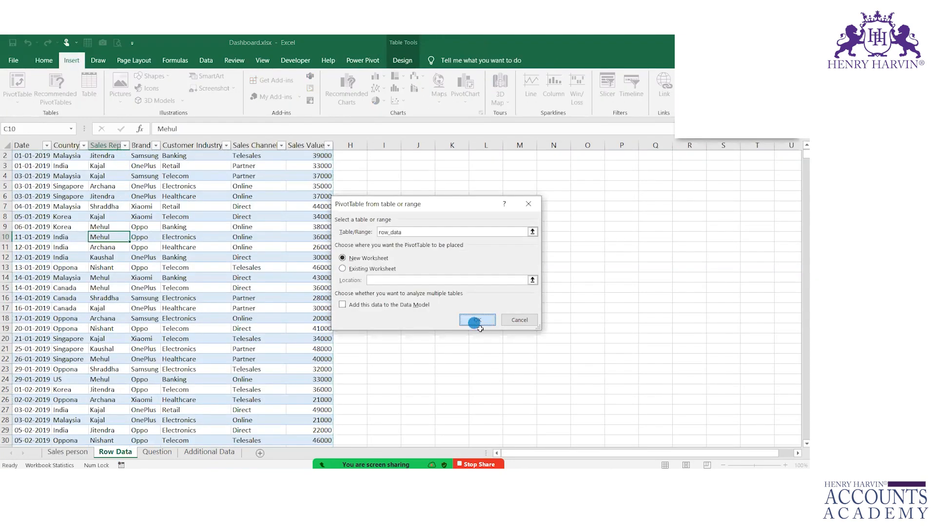
pyautogui.moveTo(661, 245); pyautogui.dragTo(747, 341)
pyautogui.moveTo(656, 274); pyautogui.dragTo(751, 392)
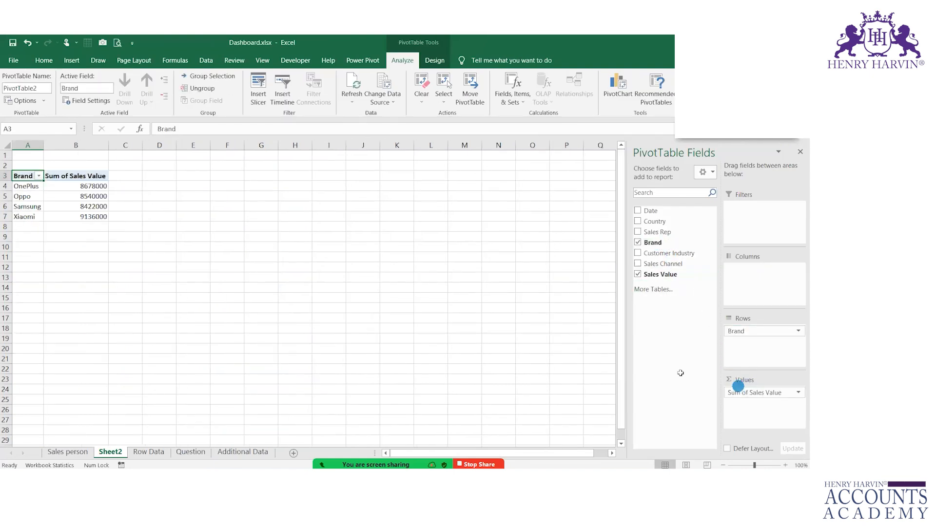
# Step: Read the new message in the Zoom meeting chat and return to the Brand PivotTable
pyautogui.moveTo(24, 175); pyautogui.dragTo(78, 217)
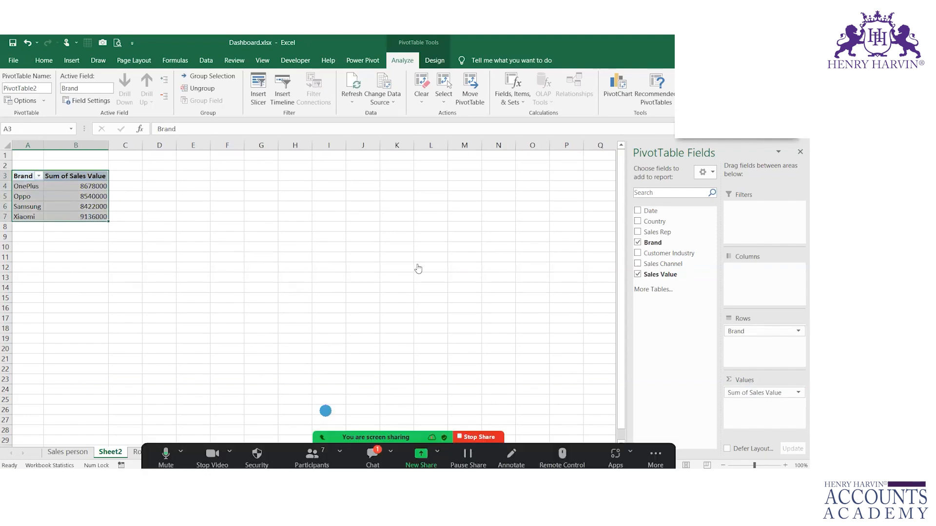
pyautogui.click(372, 457)
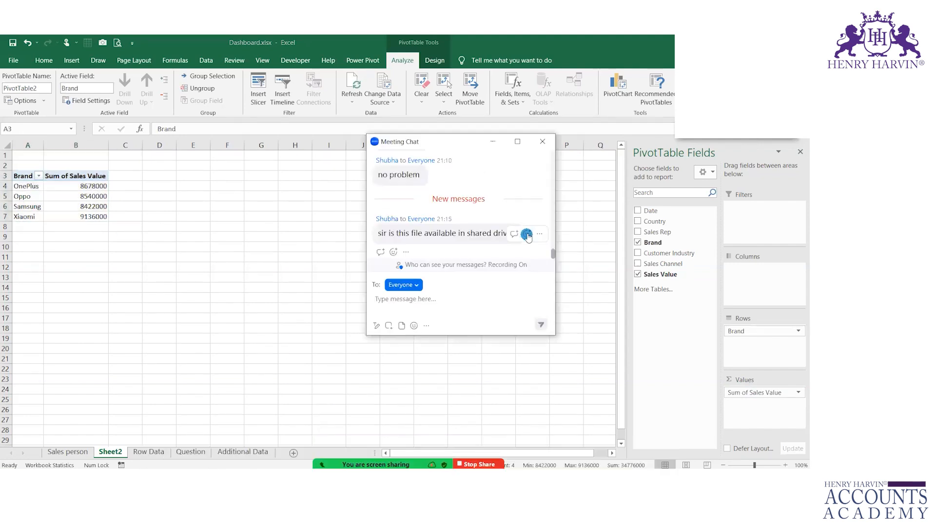
pyautogui.click(491, 142)
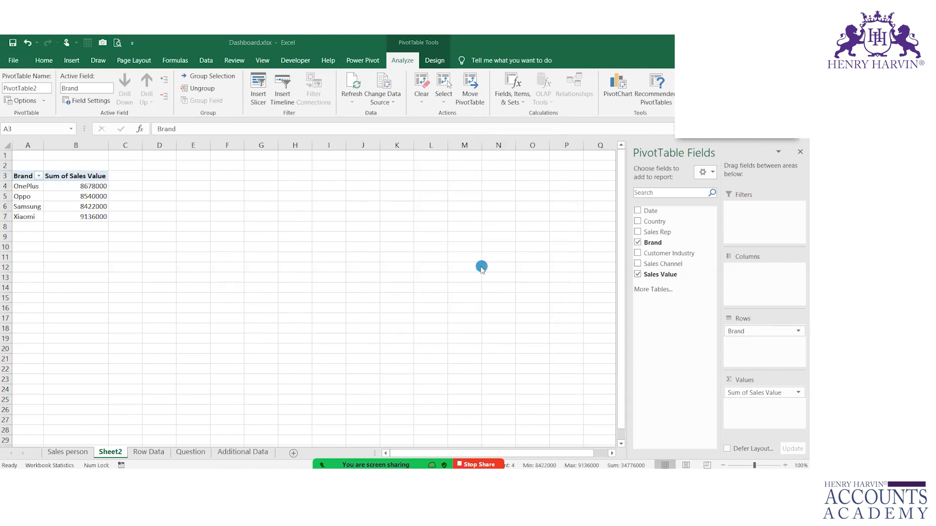
# Step: Insert a default column PivotChart from the whole Brand PivotTable and change its title to "Brand"
pyautogui.moveTo(20, 178); pyautogui.dragTo(73, 216)
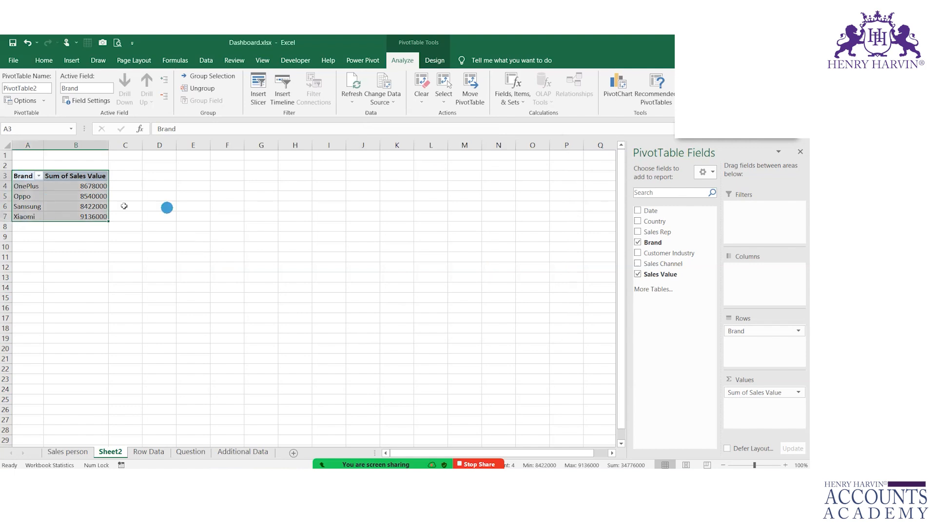
pyautogui.hotkey('alt', 'F1')
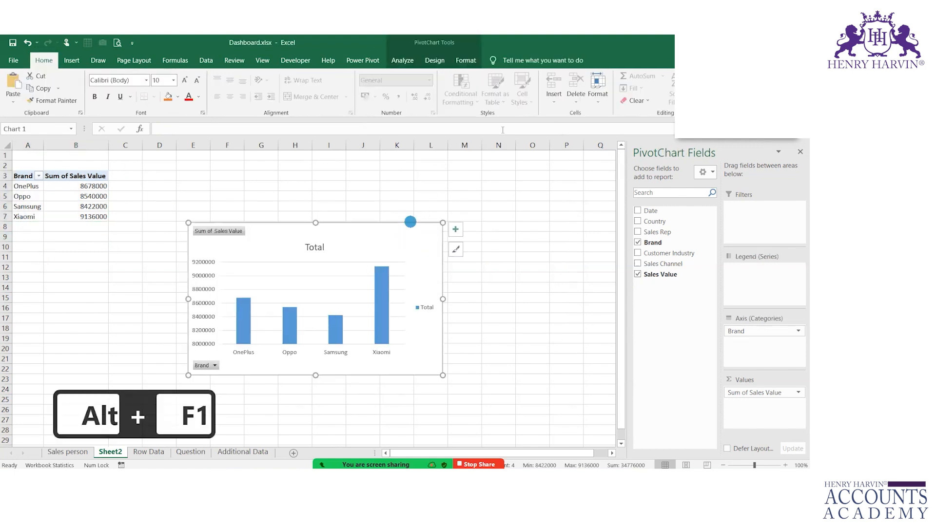
pyautogui.doubleClick(320, 246)
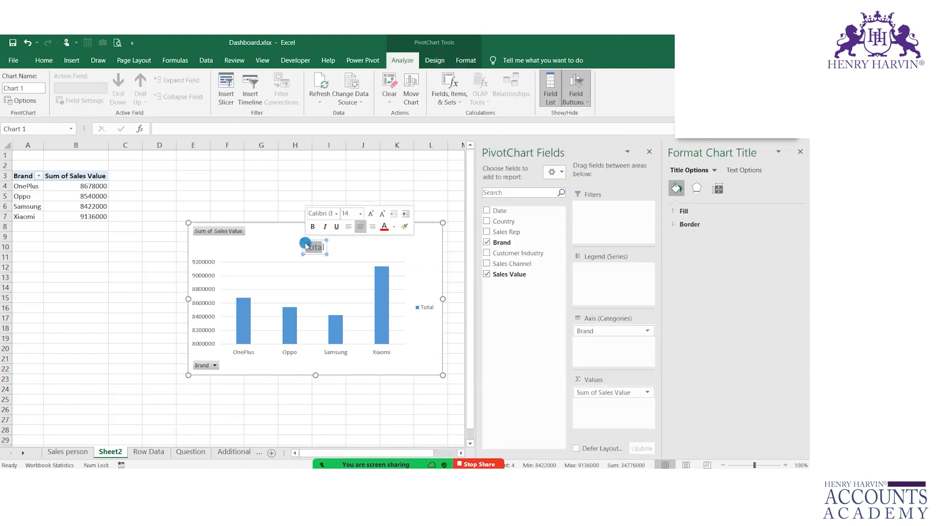
pyautogui.press('Delete')
pyautogui.press('Delete')
pyautogui.press('Delete')
pyautogui.write('Brand')
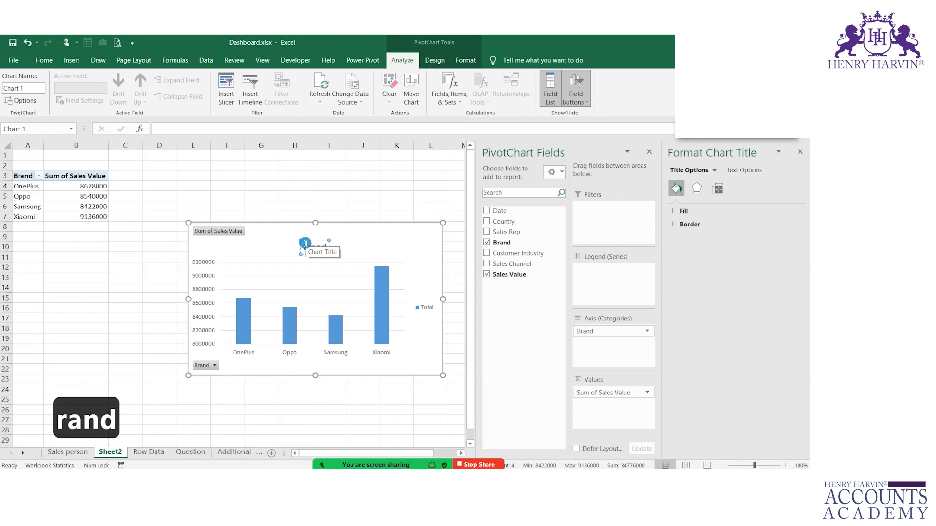
pyautogui.press('BackSpace')
pyautogui.press('BackSpace')
pyautogui.write('nd')
pyautogui.click(259, 163)
# Step: Hide all field buttons on the Brand chart
pyautogui.rightClick(204, 366)
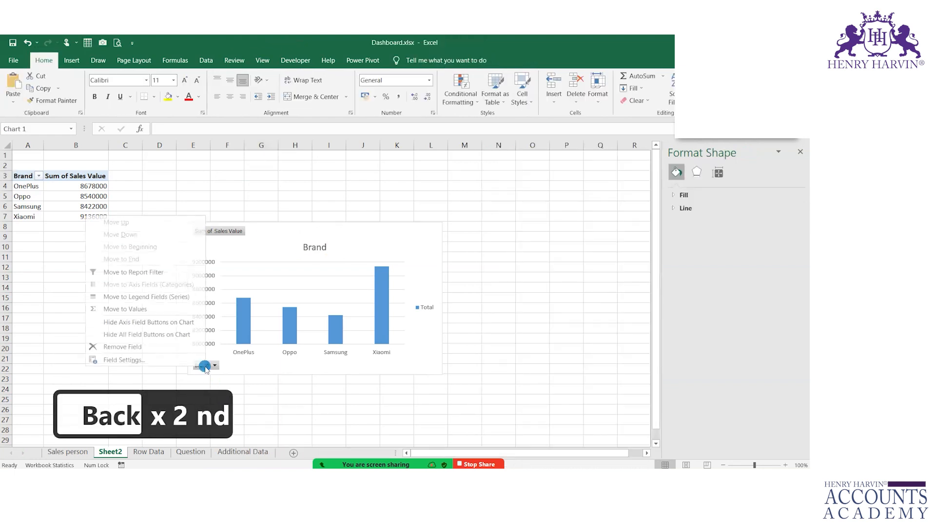
pyautogui.click(146, 334)
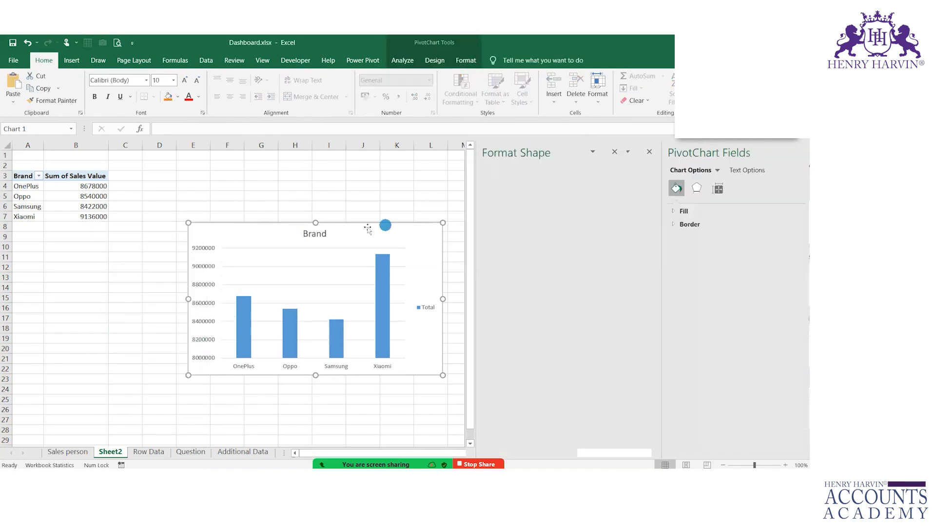
# Step: Apply the dark-background chart style to the Brand chart and move it to columns D to K, starting at row 7
pyautogui.click(435, 60)
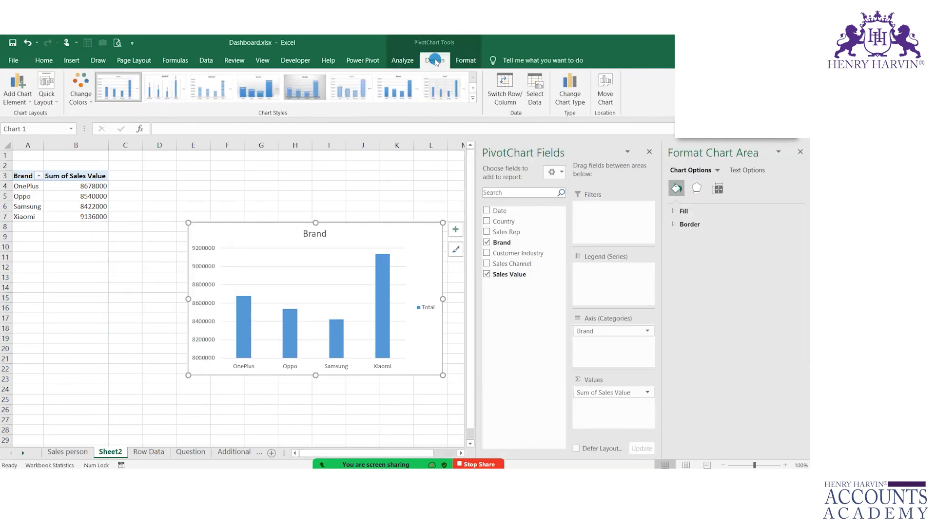
pyautogui.click(473, 97)
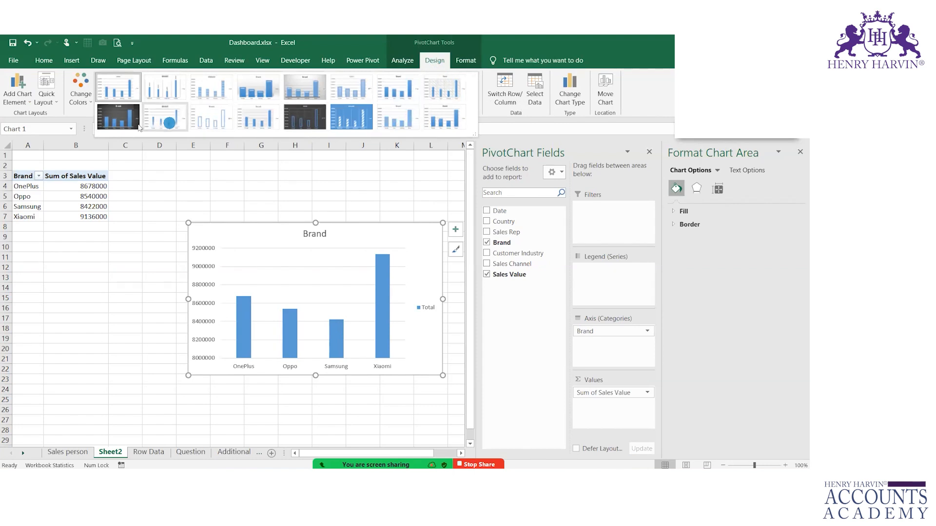
pyautogui.click(118, 118)
pyautogui.click(390, 187)
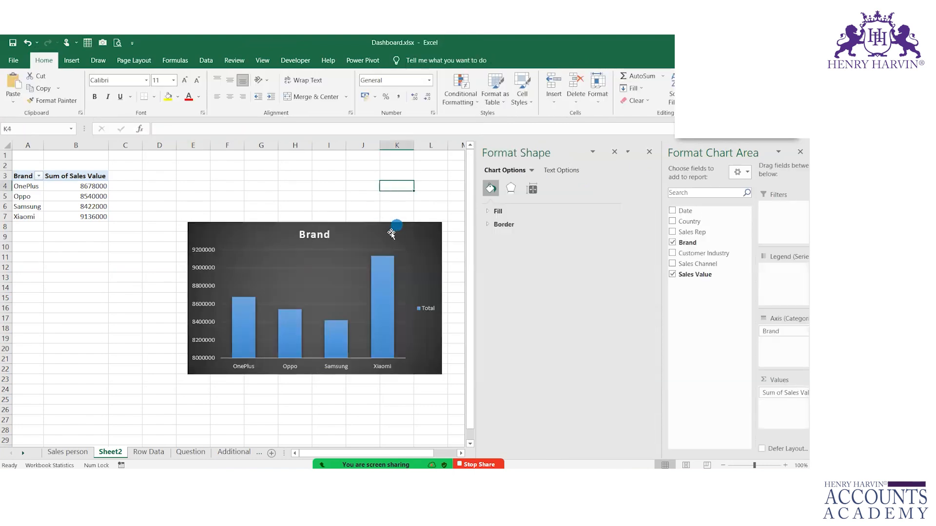
pyautogui.moveTo(392, 234); pyautogui.dragTo(354, 222)
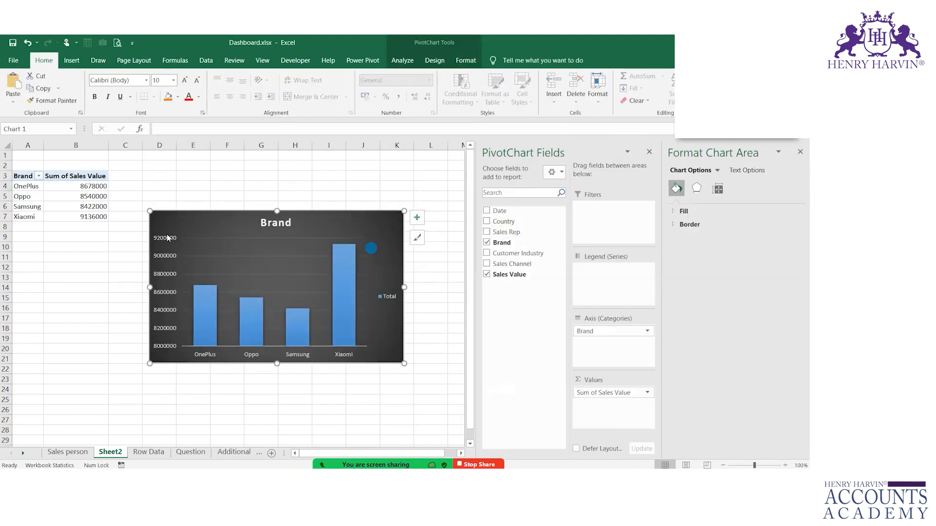
# Step: Copy the Brand PivotTable to cell C11 of a new sheet and replace Brand with Customer Industry in the copy's rows
pyautogui.moveTo(26, 178); pyautogui.dragTo(73, 216)
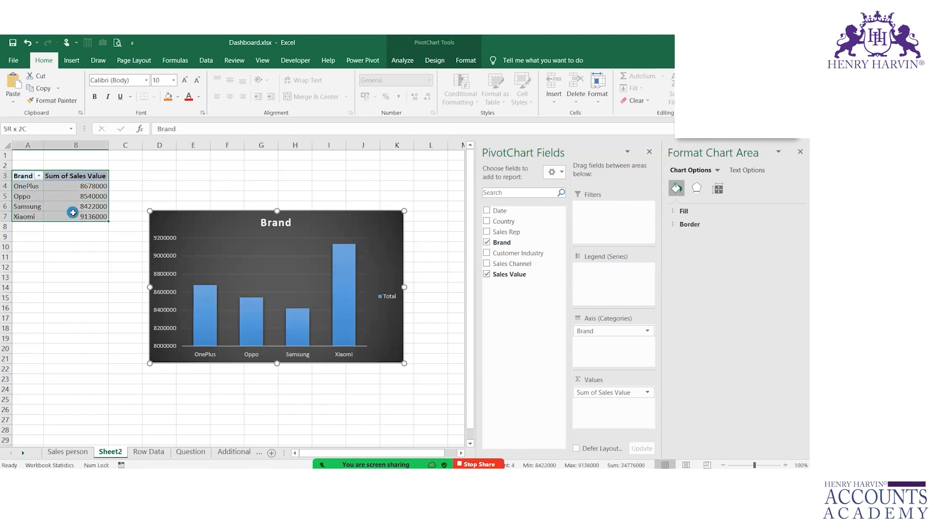
pyautogui.hotkey('ctrl', 'c')
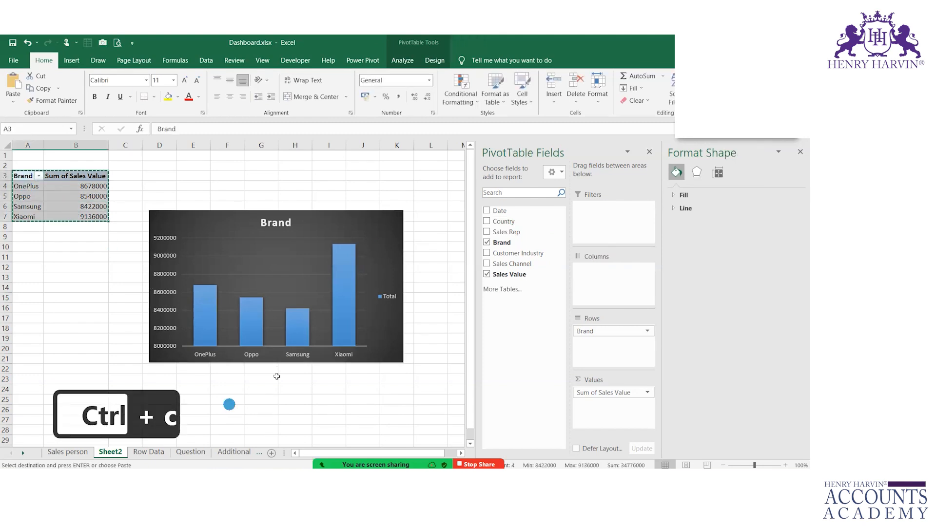
pyautogui.click(269, 454)
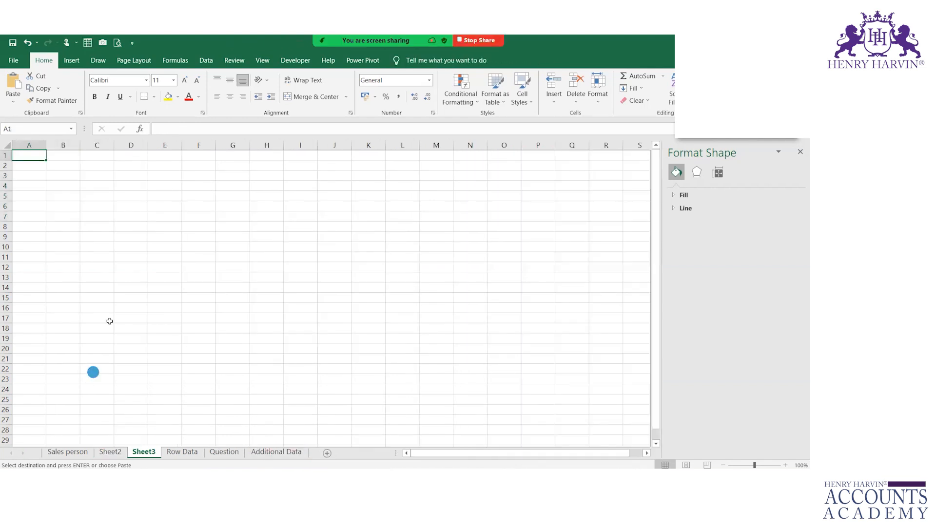
pyautogui.click(83, 254)
pyautogui.hotkey('ctrl', 'v')
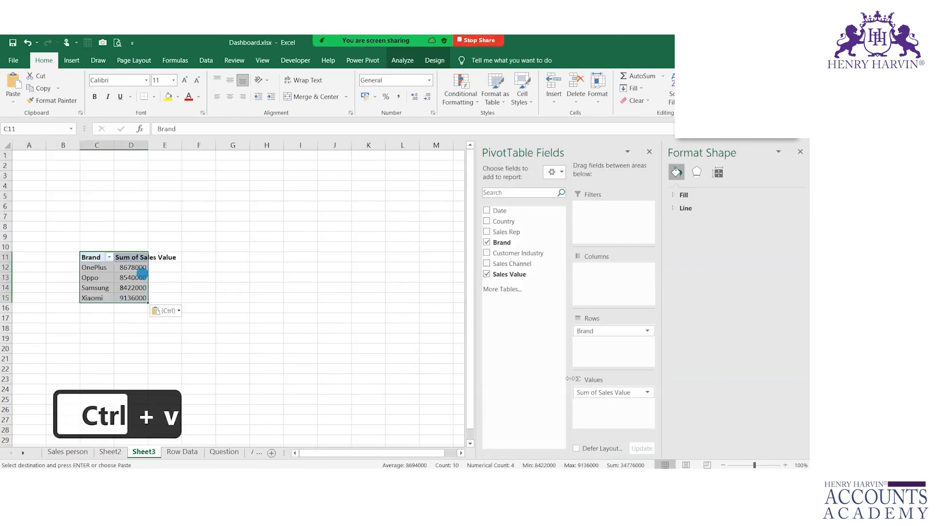
pyautogui.moveTo(597, 332); pyautogui.dragTo(503, 288)
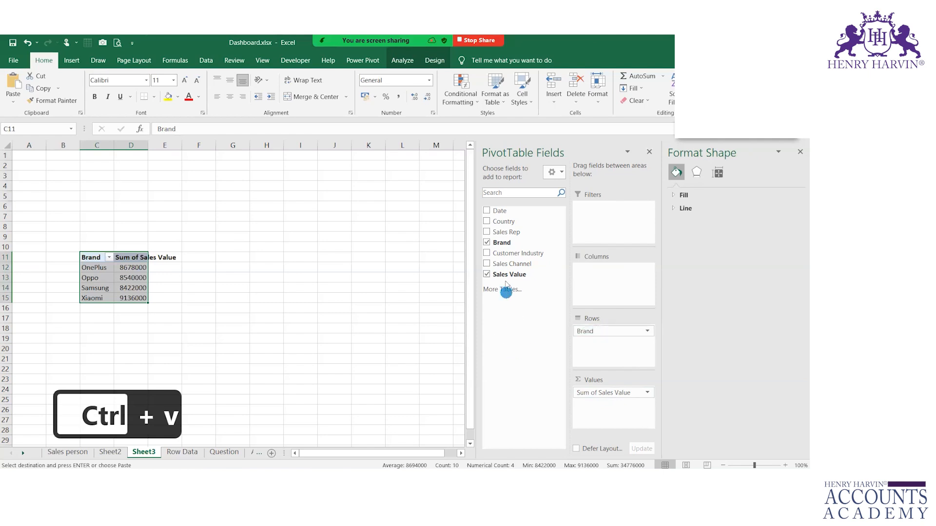
pyautogui.moveTo(529, 253); pyautogui.dragTo(600, 342)
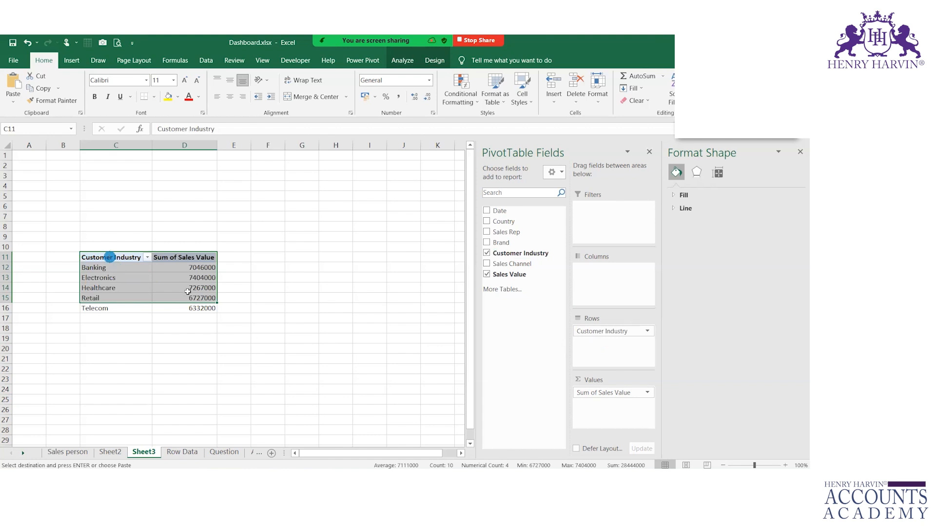
# Step: Insert a default column PivotChart from the Customer Industry PivotTable and move it beside the table, starting at column E, row 2
pyautogui.moveTo(183, 288); pyautogui.dragTo(200, 310)
pyautogui.hotkey('alt', 'F1')
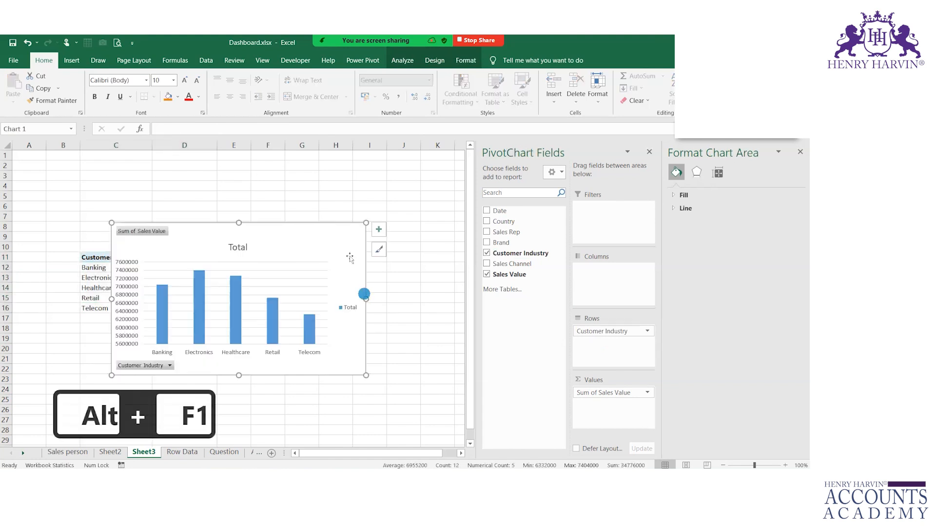
pyautogui.moveTo(314, 183); pyautogui.dragTo(425, 173)
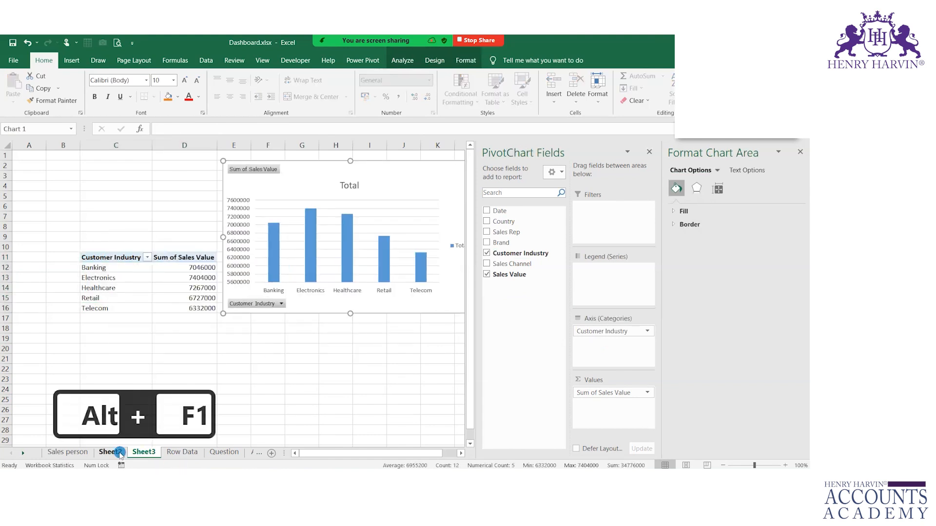
# Step: Copy the Brand chart on Sheet2 and paste its formatting onto the Customer Industry chart on Sheet3
pyautogui.click(120, 453)
pyautogui.click(312, 227)
pyautogui.hotkey('ctrl', 'c')
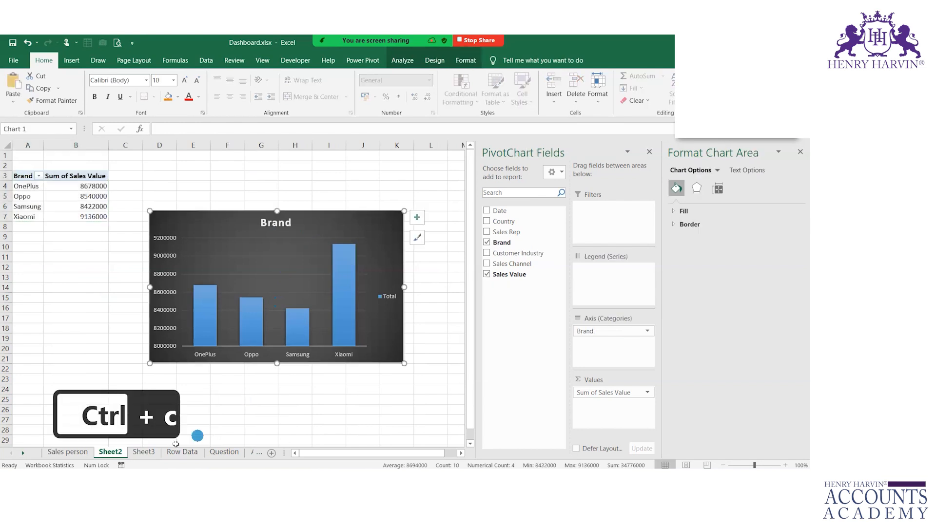
pyautogui.click(144, 452)
pyautogui.click(328, 172)
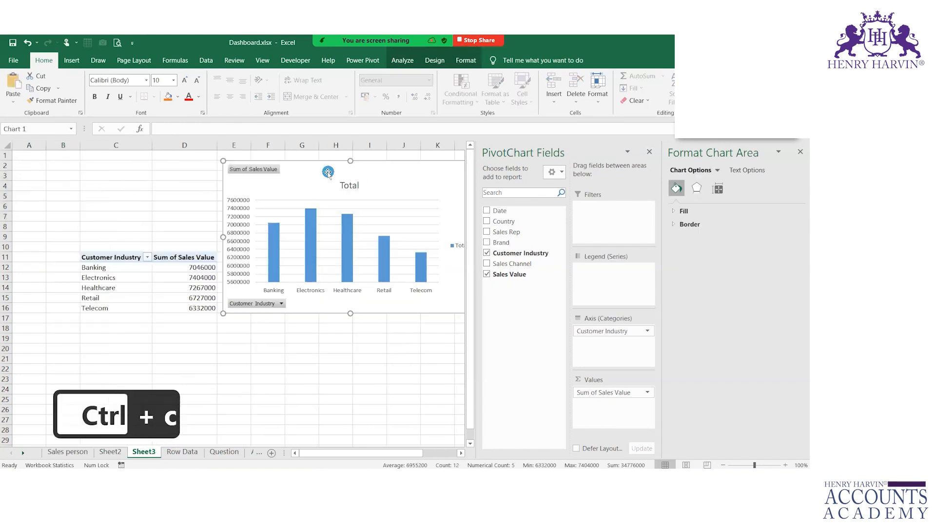
pyautogui.hotkey('ctrl', 'v')
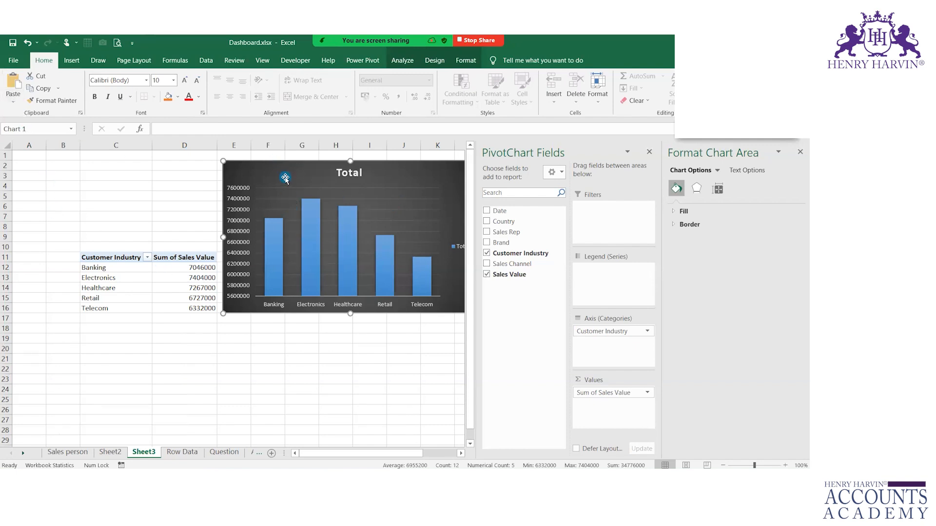
# Step: Change the Customer Industry chart's title to "Industry"
pyautogui.click(350, 175)
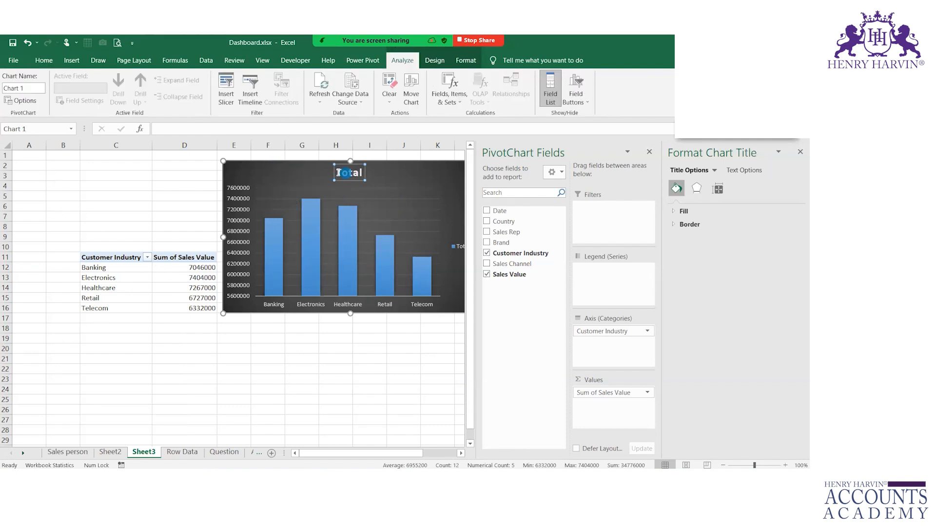
pyautogui.moveTo(337, 173); pyautogui.dragTo(365, 171)
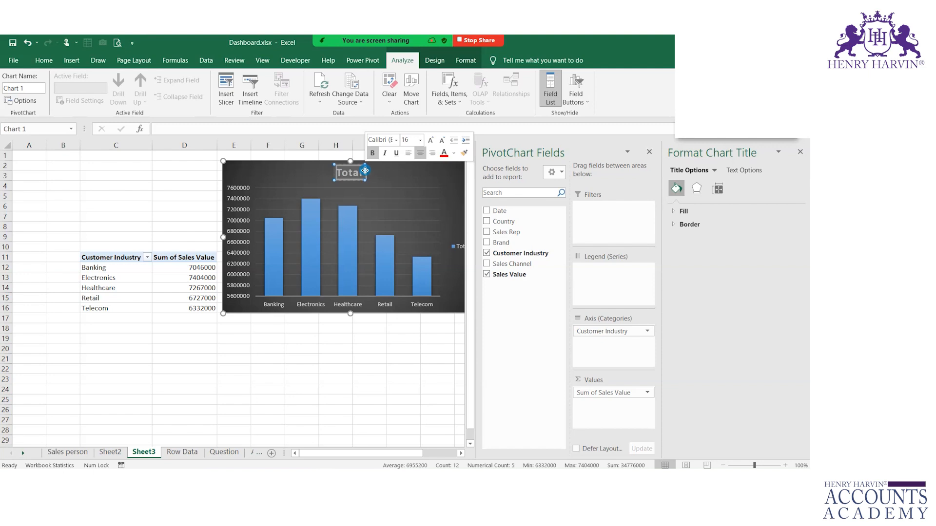
pyautogui.write('Industry')
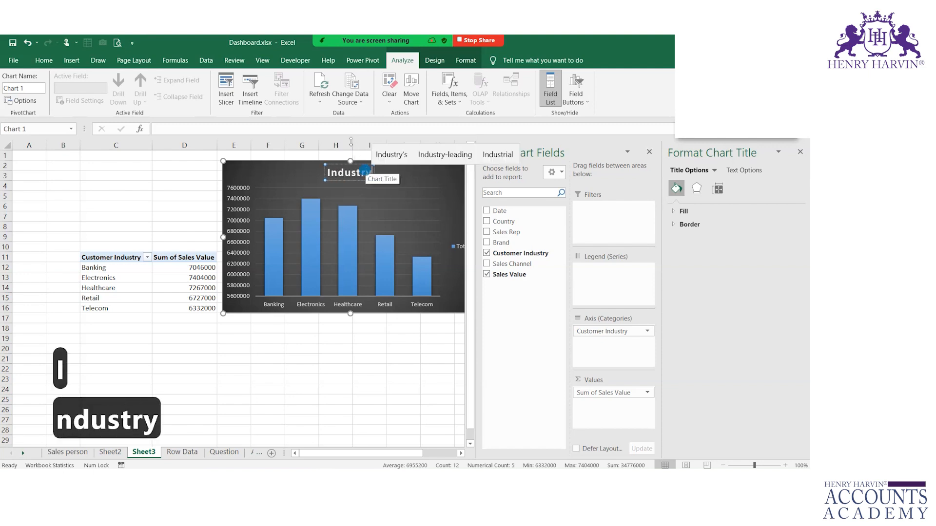
pyautogui.click(302, 369)
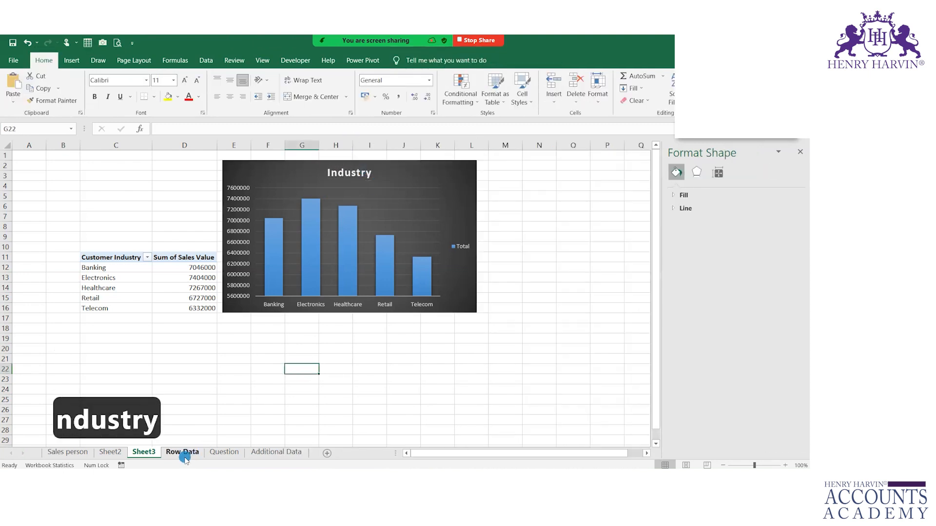
# Step: Copy the Customer Industry PivotTable from Sheet3 to cell E11 of a new sheet
pyautogui.click(183, 452)
pyautogui.click(145, 452)
pyautogui.moveTo(100, 257); pyautogui.dragTo(191, 308)
pyautogui.hotkey('ctrl', 'c')
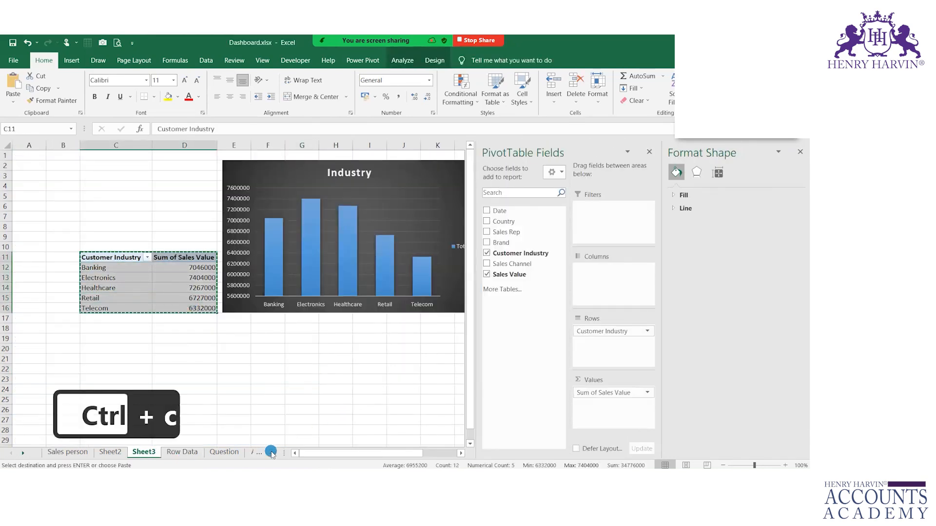
pyautogui.click(271, 452)
pyautogui.click(157, 258)
pyautogui.hotkey('ctrl', 'v')
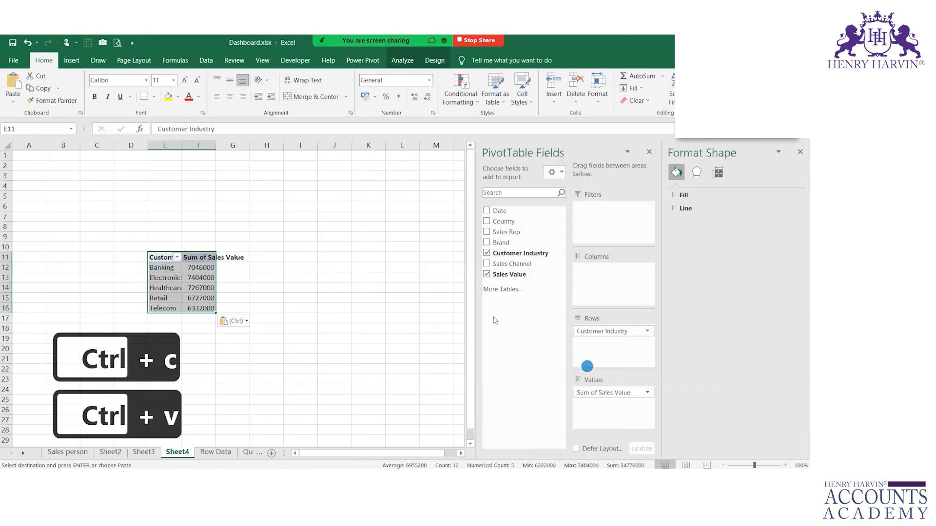
# Step: Replace Customer Industry with Country in the copied PivotTable's rows and insert a default column PivotChart from it
pyautogui.moveTo(605, 333); pyautogui.dragTo(512, 312)
pyautogui.moveTo(498, 220); pyautogui.dragTo(599, 348)
pyautogui.moveTo(168, 253); pyautogui.dragTo(220, 327)
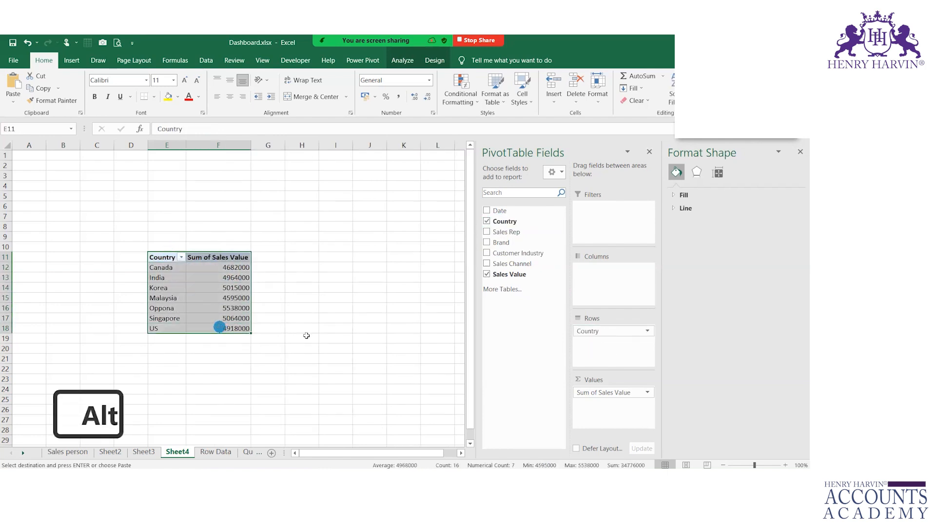
pyautogui.hotkey('alt', 'F1')
# Step: Add data labels to the Industry chart on Sheet3 and delete its vertical axis
pyautogui.click(145, 452)
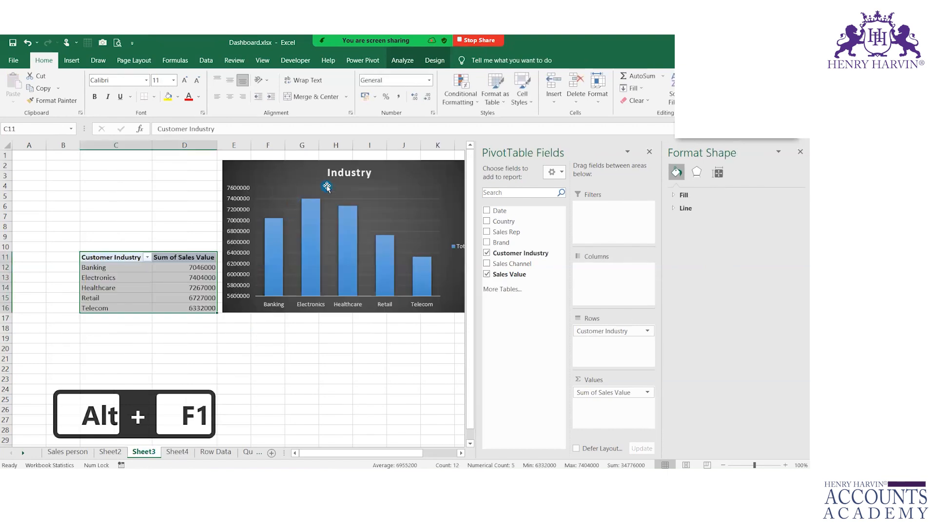
pyautogui.moveTo(311, 172); pyautogui.dragTo(255, 185)
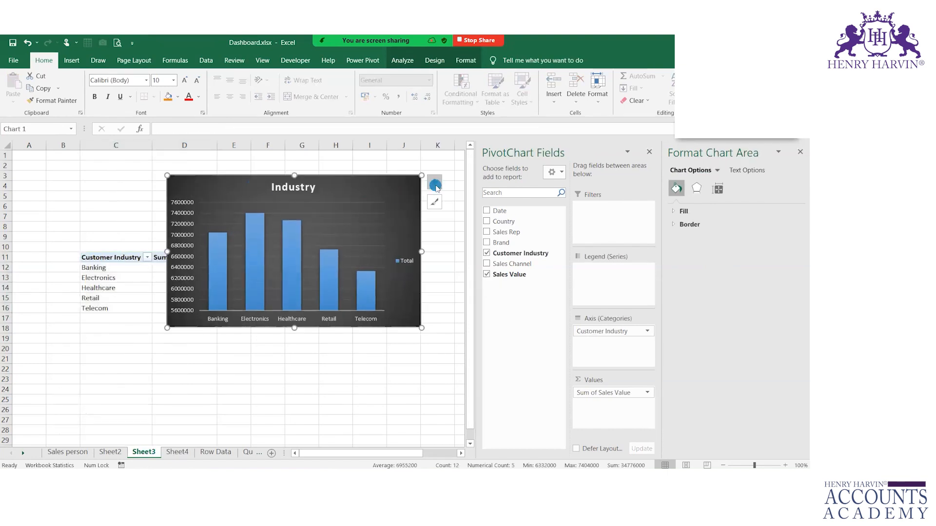
pyautogui.click(435, 184)
pyautogui.click(511, 226)
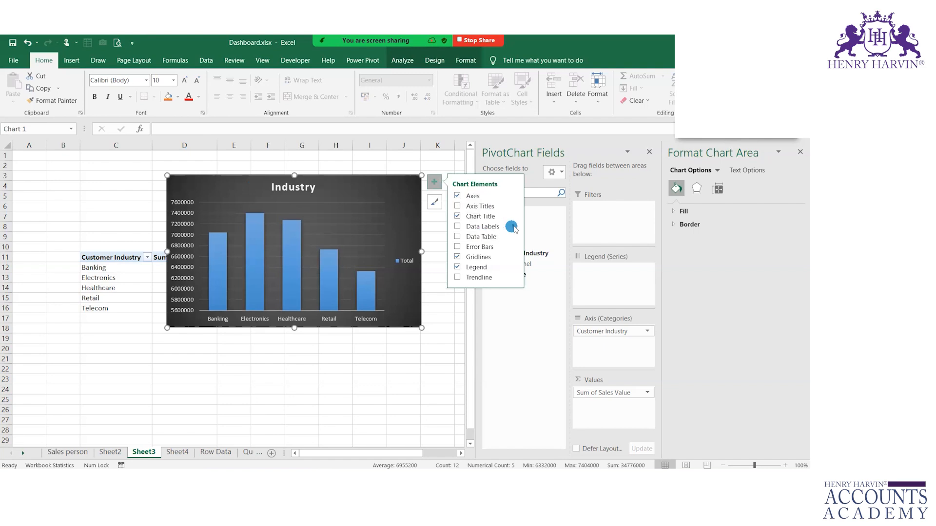
pyautogui.click(458, 226)
pyautogui.click(201, 239)
pyautogui.press('Delete')
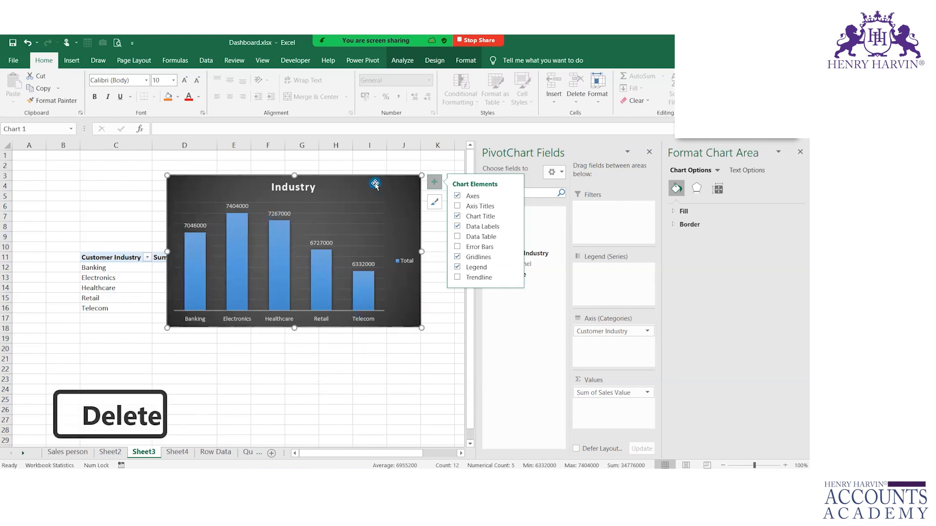
# Step: Copy the Industry chart's formatting onto the country chart on Sheet4 and the Brand chart on Sheet2
pyautogui.hotkey('ctrl', 'c')
pyautogui.click(180, 451)
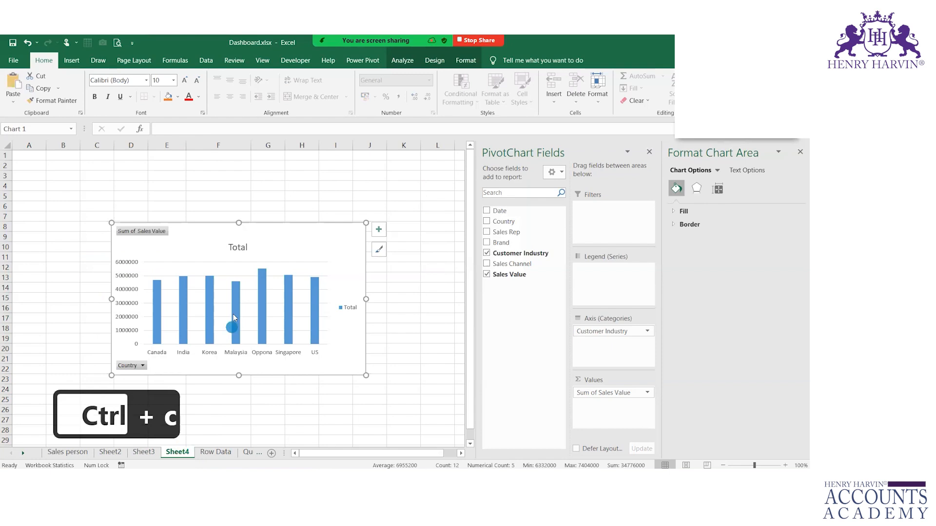
pyautogui.hotkey('ctrl', 'v')
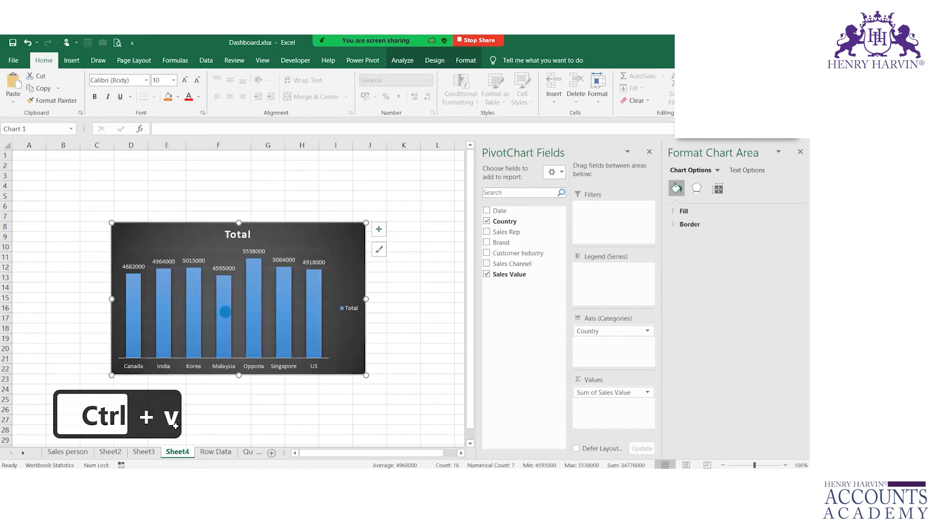
pyautogui.click(110, 453)
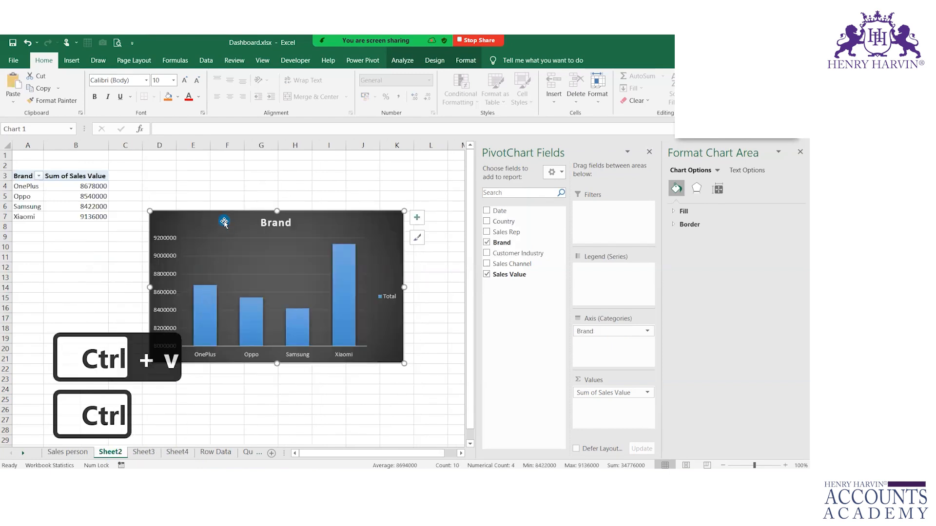
pyautogui.hotkey('ctrl', 'v')
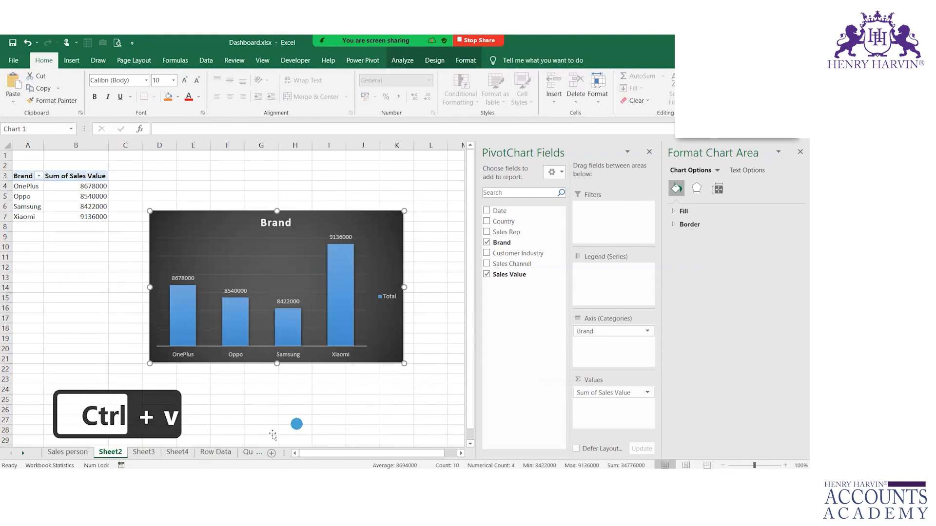
# Step: Change the title of the chart on Sheet4 to "Country"
pyautogui.click(176, 452)
pyautogui.click(228, 234)
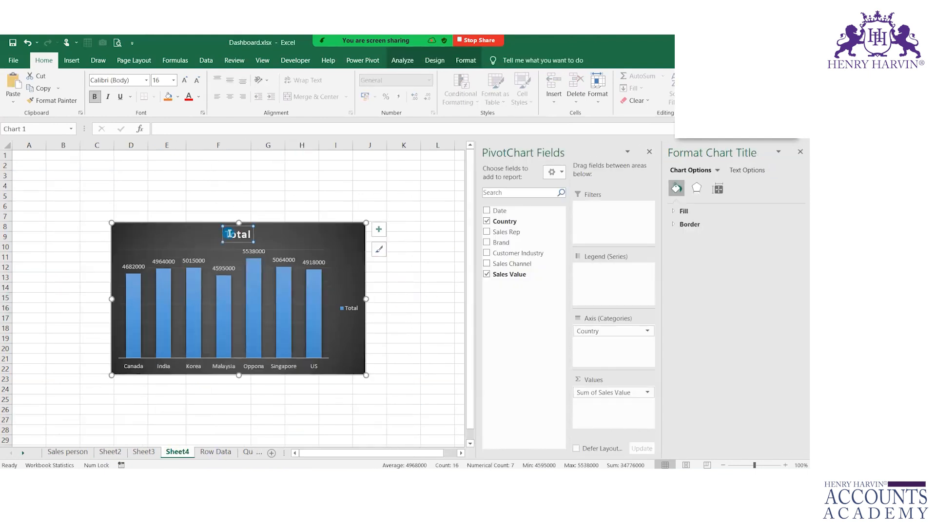
pyautogui.hotkey('ctrl', 'a')
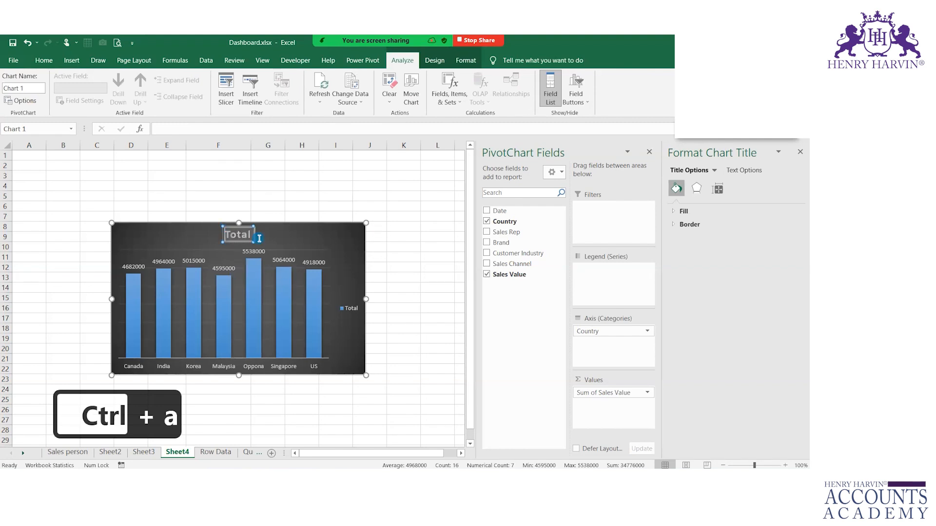
pyautogui.press('shift')
pyautogui.write('Country')
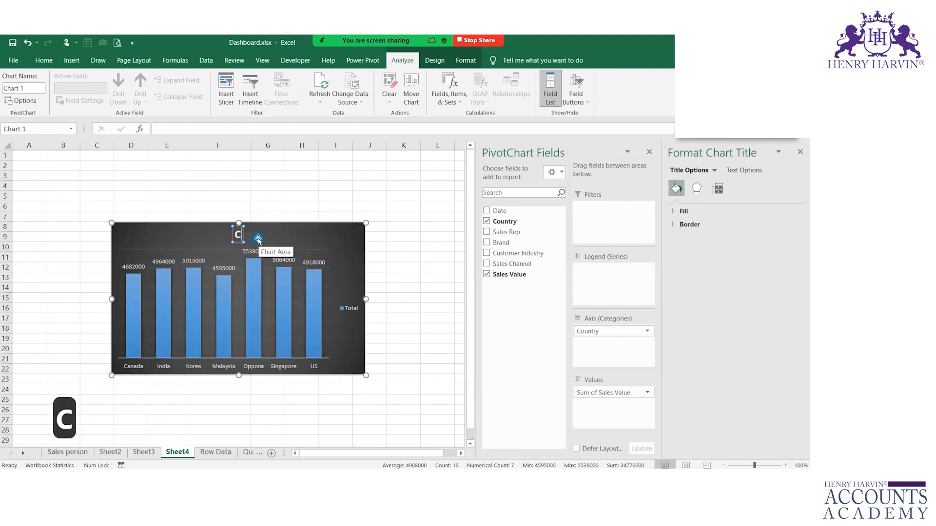
pyautogui.press('Return')
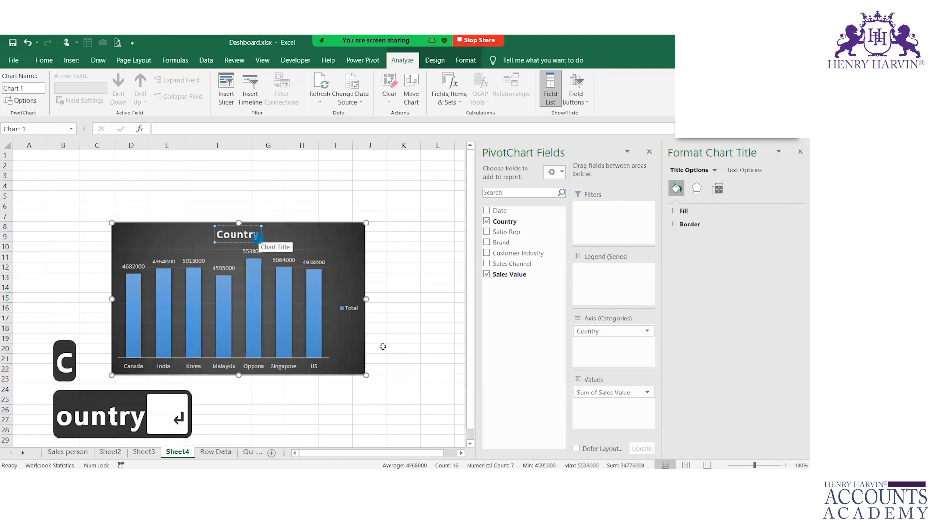
pyautogui.click(392, 359)
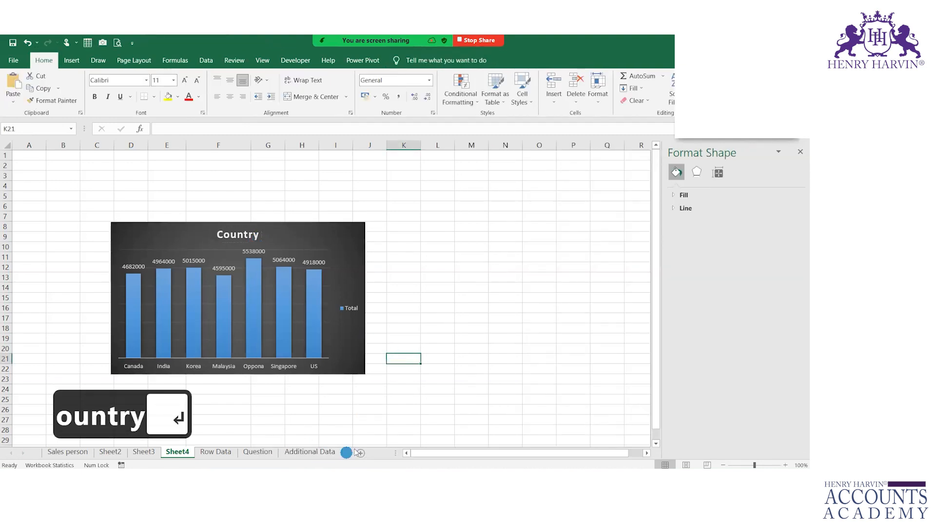
# Step: Add a new sheet named "Dashboard" and move it to the end of the workbook, after Additional Data
pyautogui.click(360, 453)
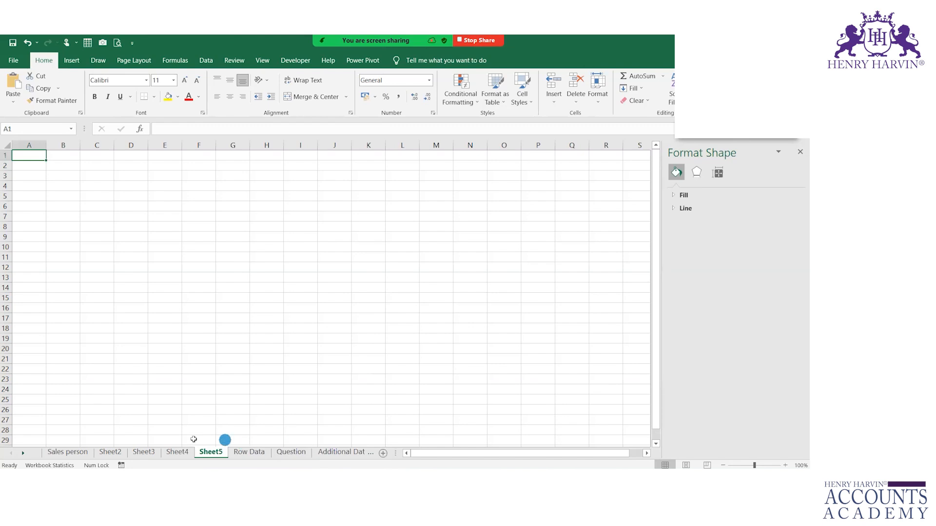
pyautogui.doubleClick(221, 450)
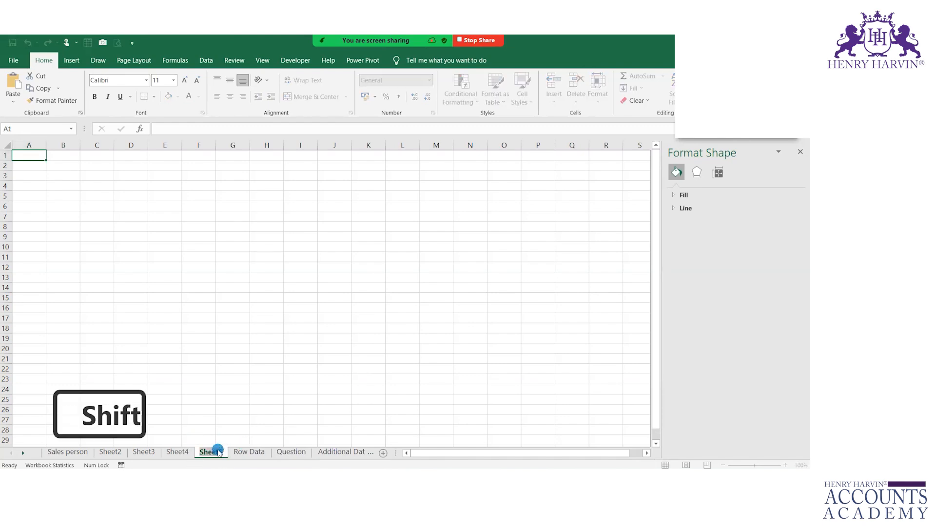
pyautogui.write('Dashboard')
pyautogui.press('Return')
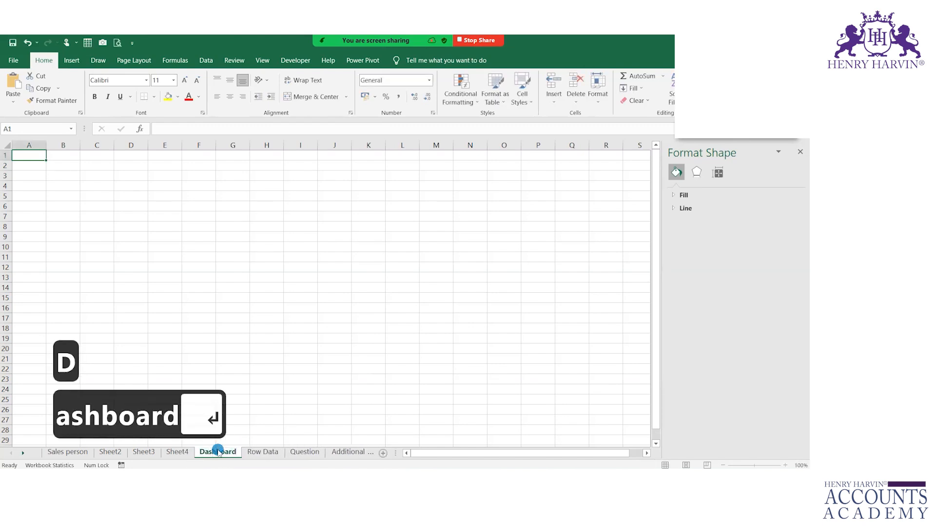
pyautogui.moveTo(220, 454)
pyautogui.mouseDown()
pyautogui.moveTo(392, 450)
pyautogui.moveTo(346, 453)
pyautogui.mouseUp()
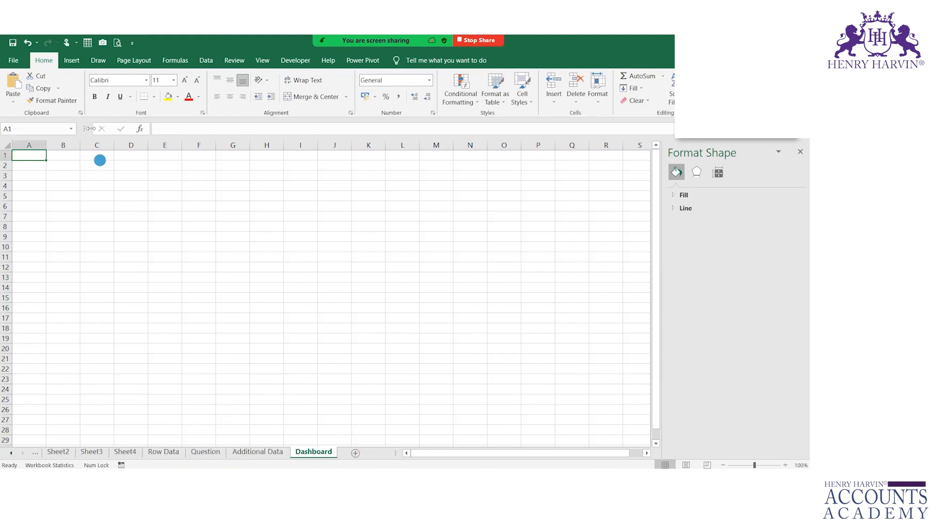
# Step: Draw a rounded rectangle across about columns E to R in rows 1 to 3 of the Dashboard sheet, with the text "Dashboard"
pyautogui.click(68, 62)
pyautogui.click(153, 76)
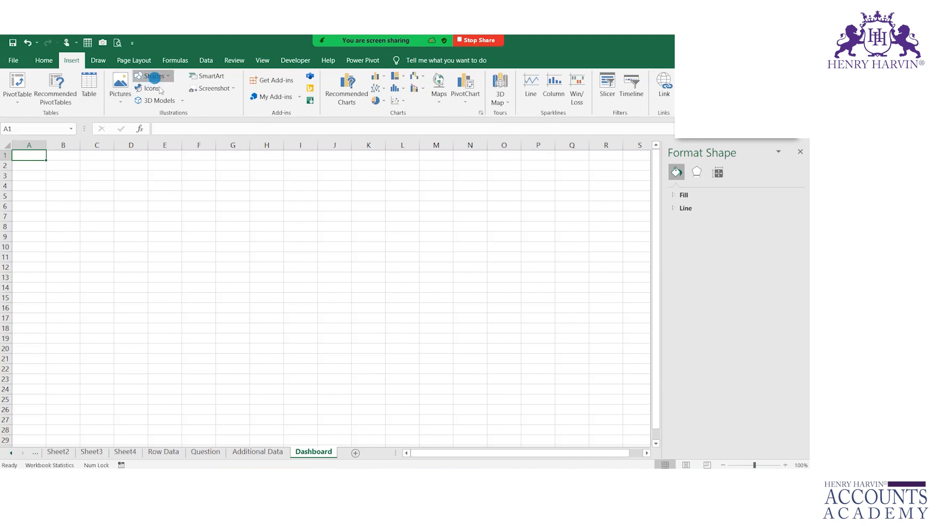
pyautogui.click(190, 101)
pyautogui.moveTo(164, 157); pyautogui.dragTo(629, 182)
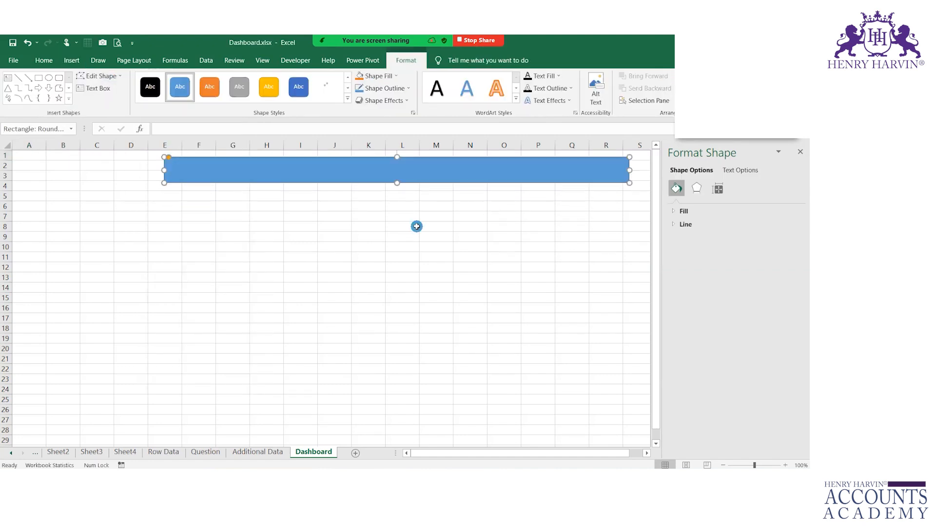
pyautogui.write('Dashboard')
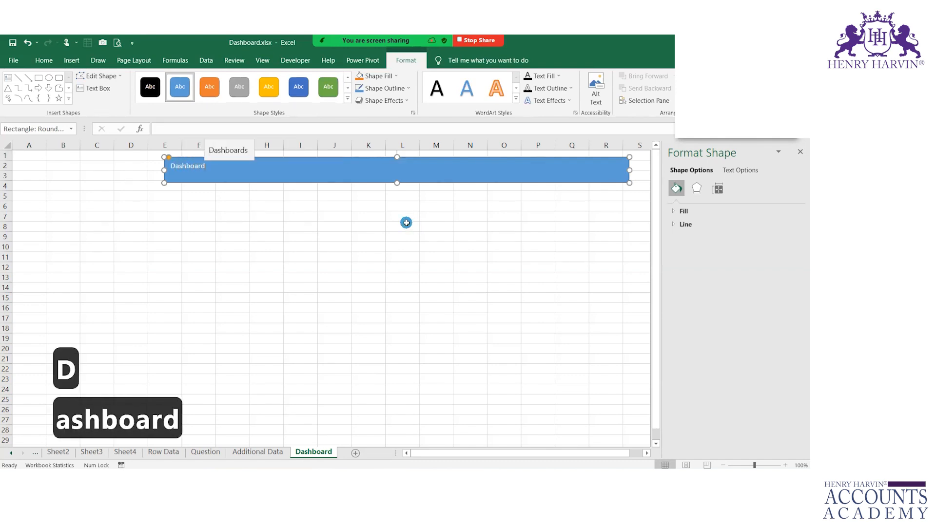
pyautogui.hotkey('ctrl', 'a')
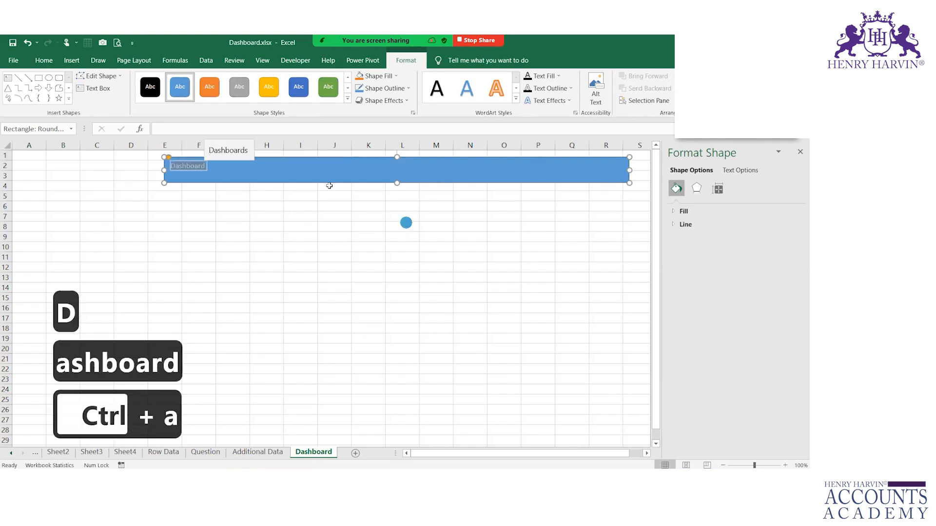
pyautogui.press('Escape')
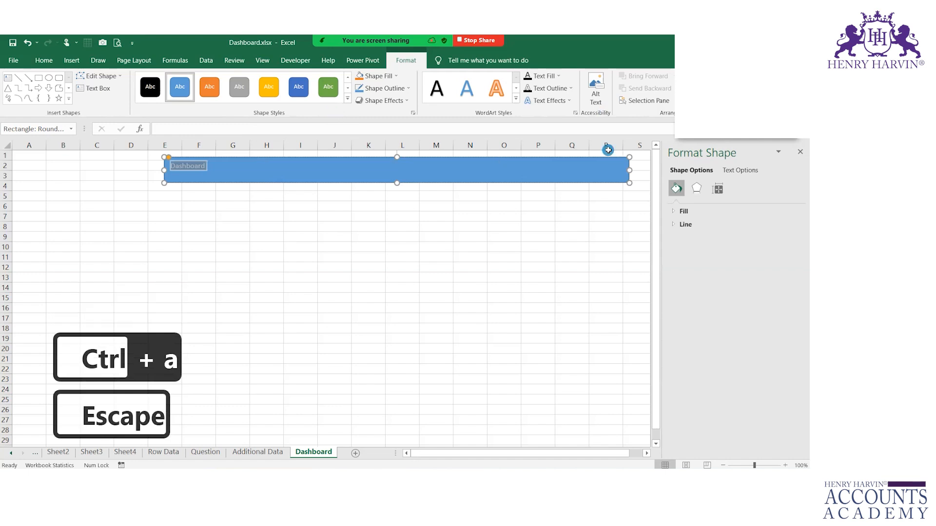
pyautogui.click(367, 313)
# Step: Change the Country chart on Sheet4 from a column chart to a bar chart
pyautogui.click(130, 457)
pyautogui.click(200, 238)
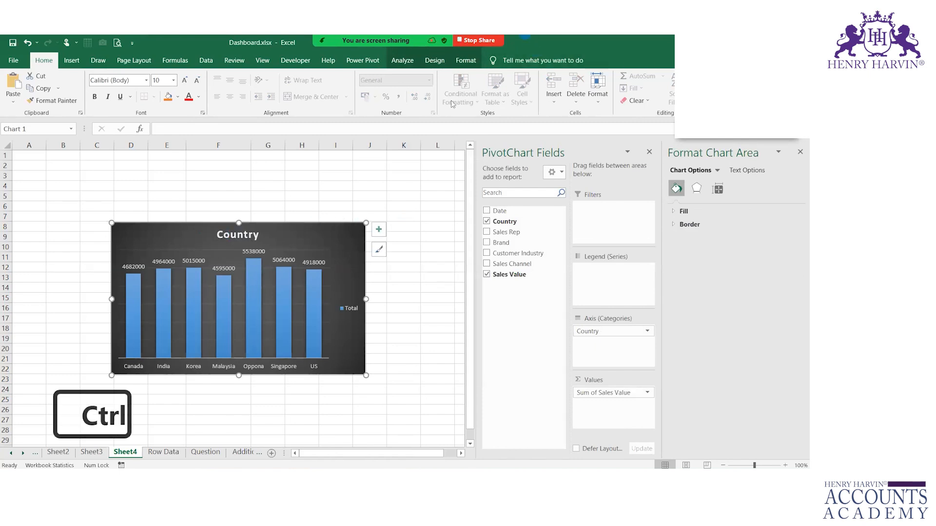
pyautogui.click(403, 186)
pyautogui.click(327, 234)
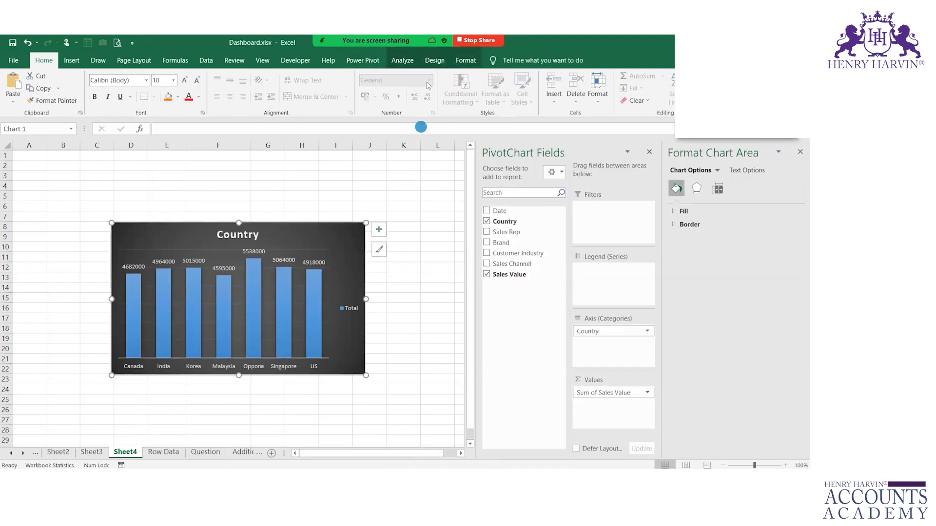
pyautogui.click(433, 61)
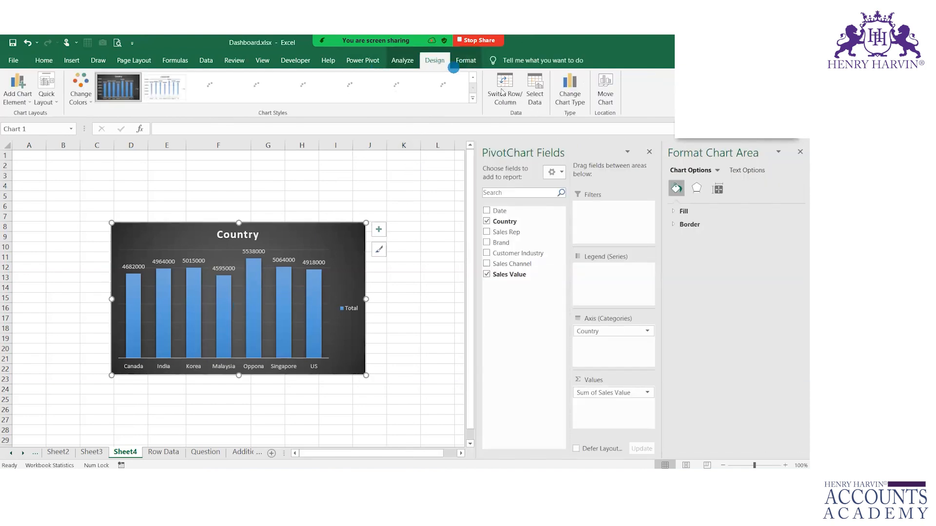
pyautogui.click(569, 88)
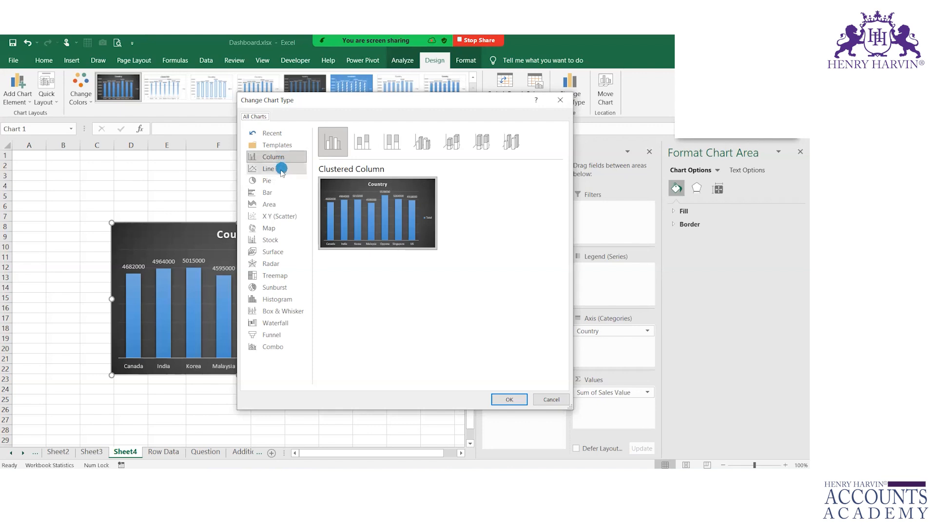
pyautogui.click(274, 194)
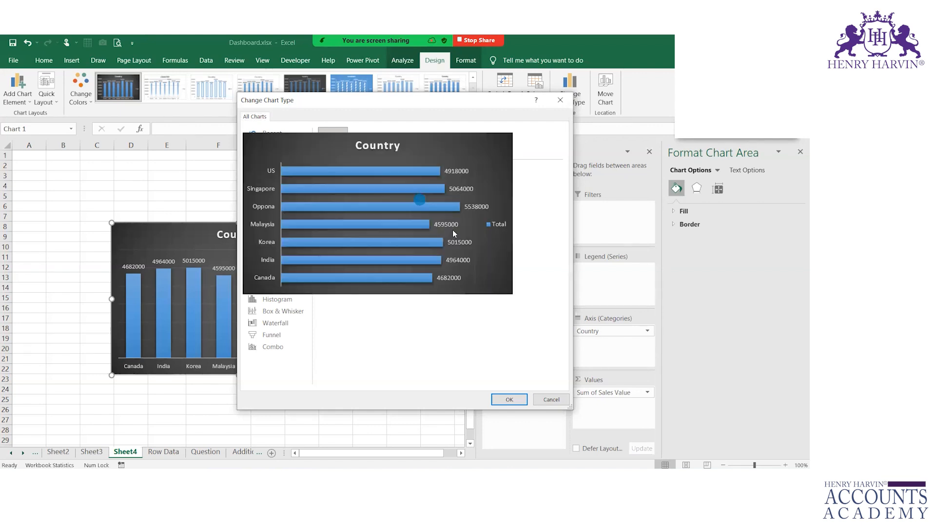
pyautogui.click(508, 400)
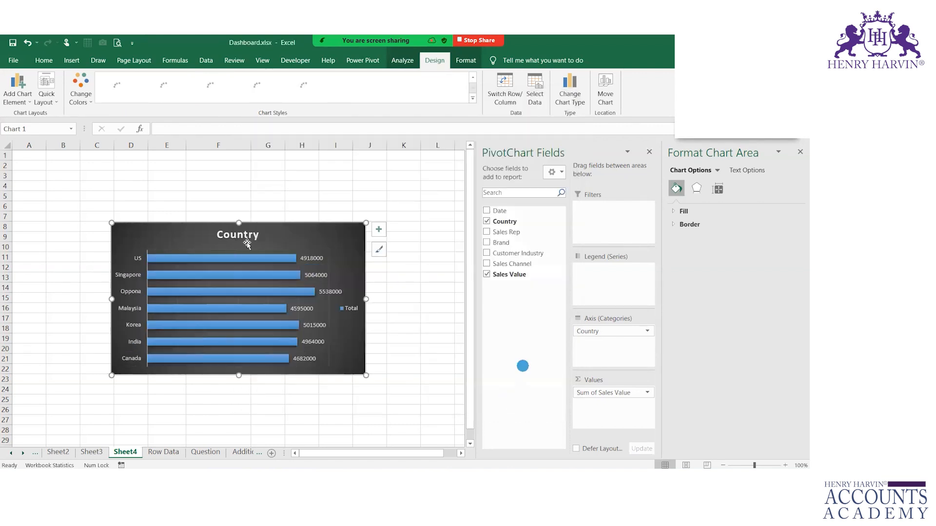
# Step: Narrow the Country chart so it ends at about column G, and copy it to the Dashboard sheet
pyautogui.moveTo(365, 300); pyautogui.dragTo(286, 300)
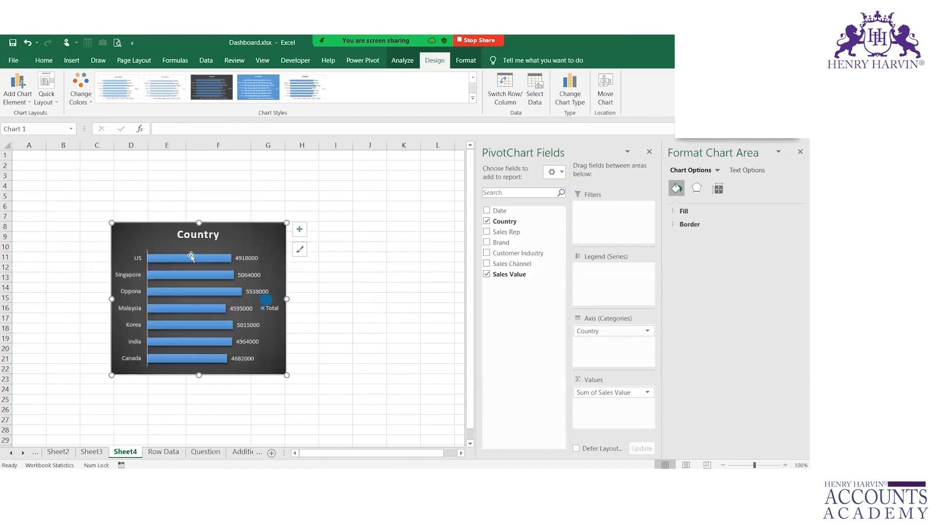
pyautogui.hotkey('ctrl', 'c')
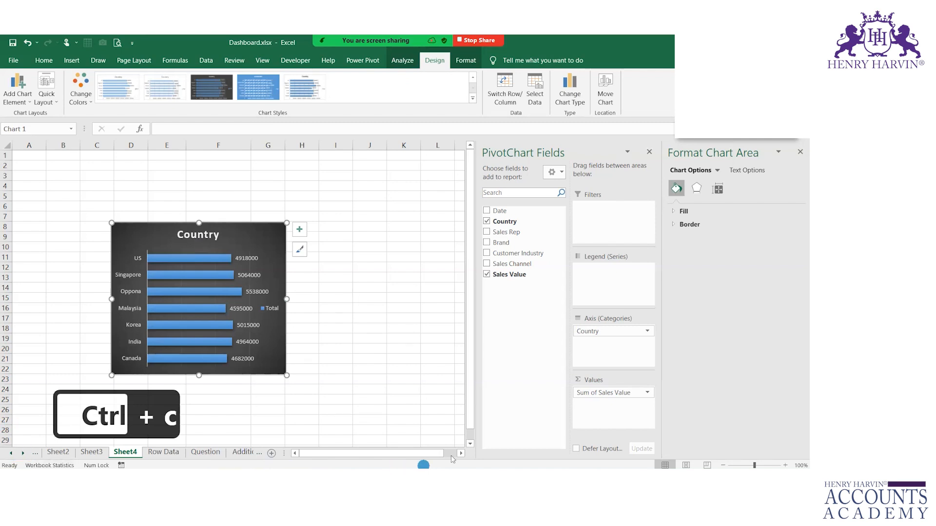
pyautogui.click(649, 151)
pyautogui.click(314, 451)
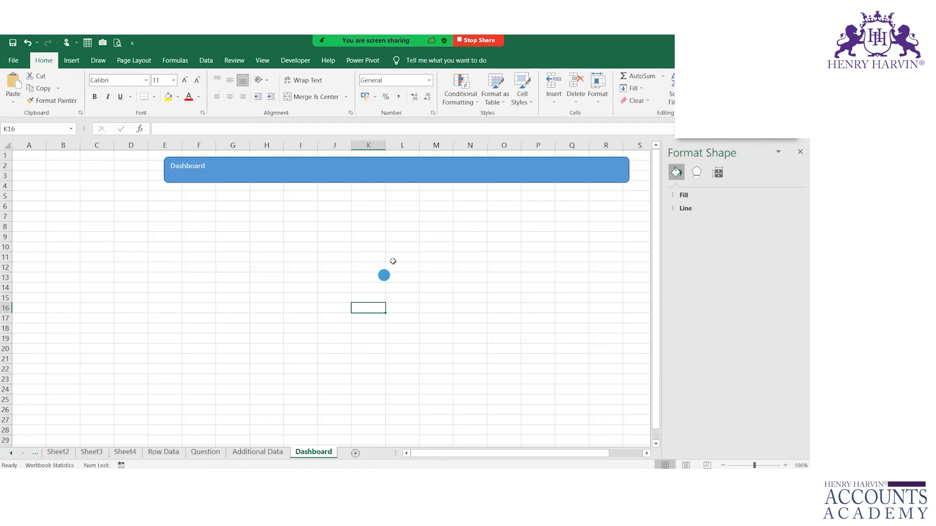
pyautogui.hotkey('ctrl', 'v')
# Step: Move the pasted Country chart below the banner's end and resize it to span about columns O to R and rows 6 to 28
pyautogui.moveTo(478, 307); pyautogui.dragTo(579, 210)
pyautogui.moveTo(540, 356); pyautogui.dragTo(551, 439)
pyautogui.moveTo(455, 322); pyautogui.dragTo(486, 324)
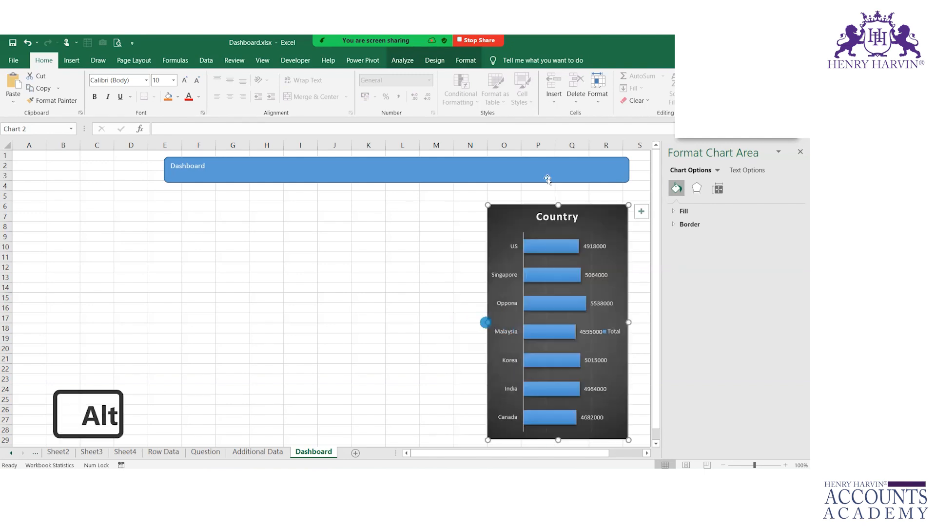
# Step: Extend the top edge of the Country chart up to row 5 on the Dashboard sheet
pyautogui.moveTo(557, 204); pyautogui.dragTo(558, 191)
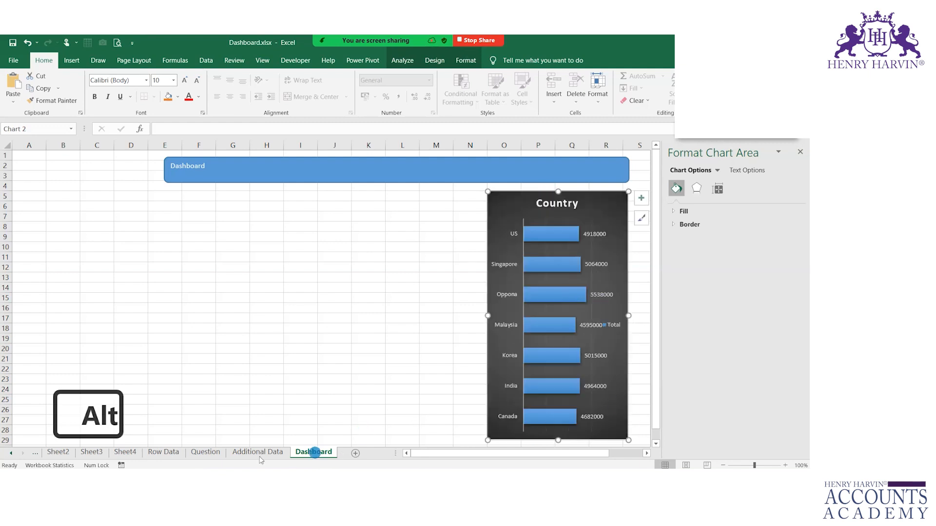
# Step: Copy the Brand chart from Sheet2 to the Dashboard sheet and fit it to about columns E to I, rows 15 to 29
pyautogui.click(58, 453)
pyautogui.click(360, 217)
pyautogui.hotkey('ctrl', 'c')
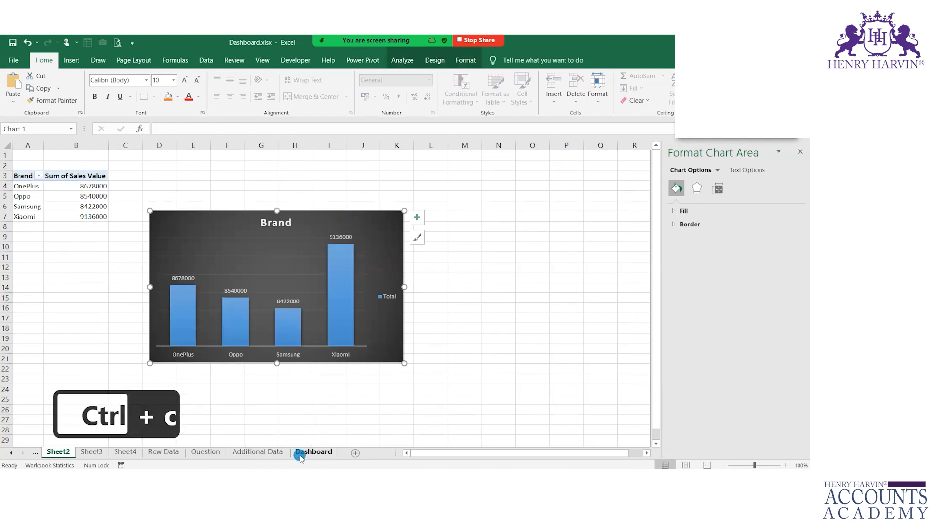
pyautogui.click(305, 452)
pyautogui.hotkey('ctrl', 'v')
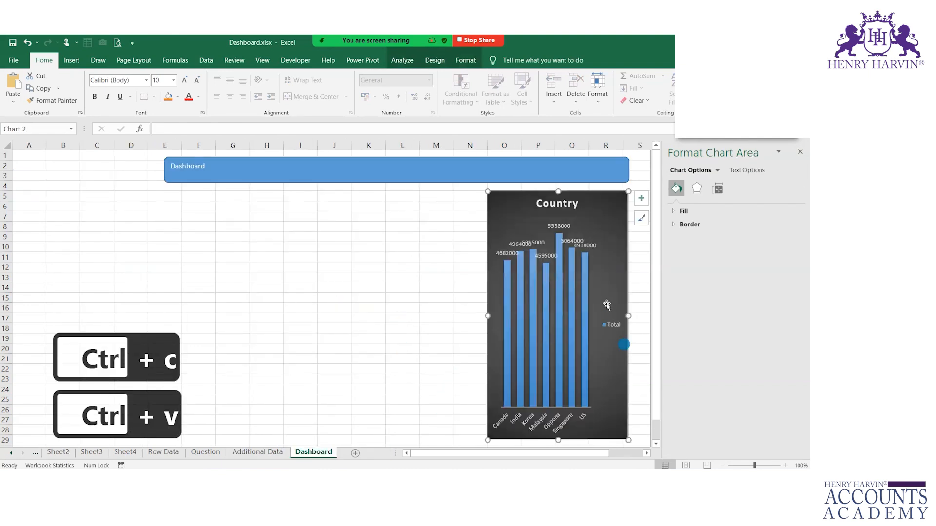
pyautogui.hotkey('ctrl', 'z')
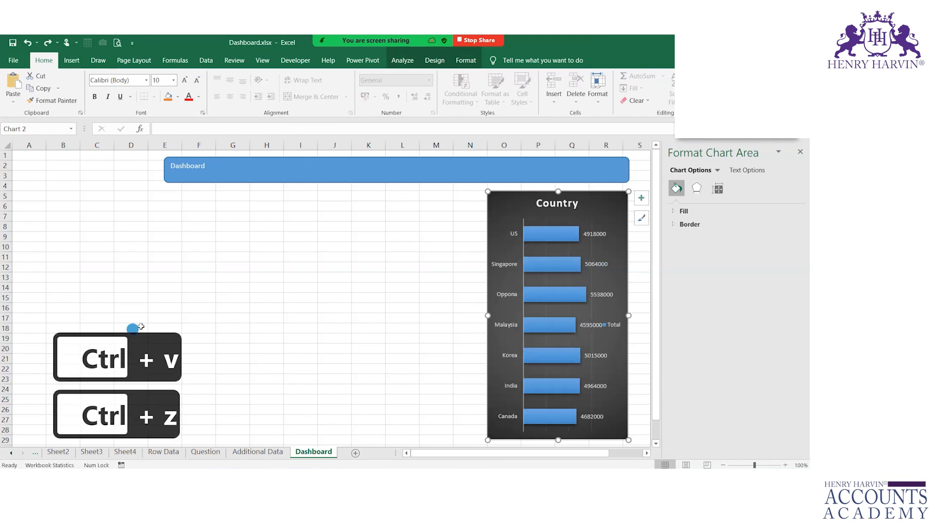
pyautogui.click(218, 313)
pyautogui.hotkey('ctrl', 'v')
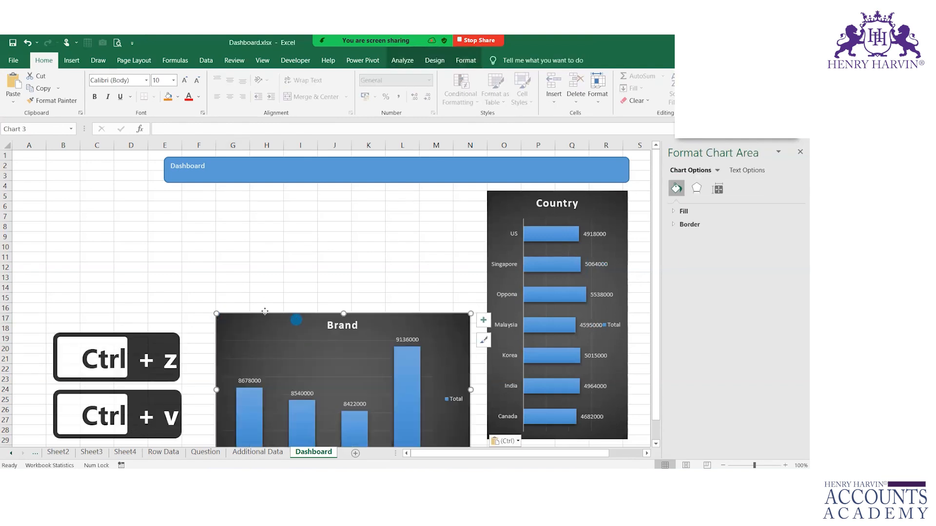
pyautogui.moveTo(298, 317); pyautogui.dragTo(231, 297)
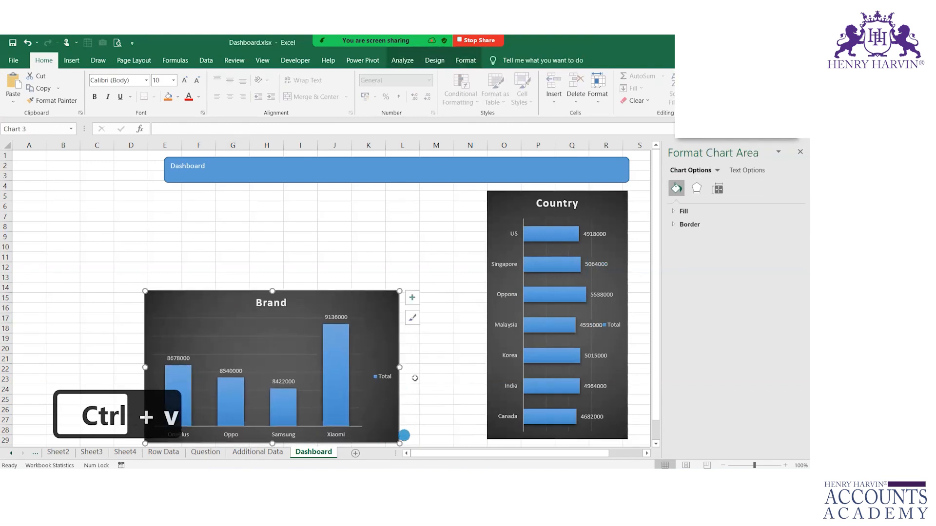
pyautogui.moveTo(401, 367); pyautogui.dragTo(332, 367)
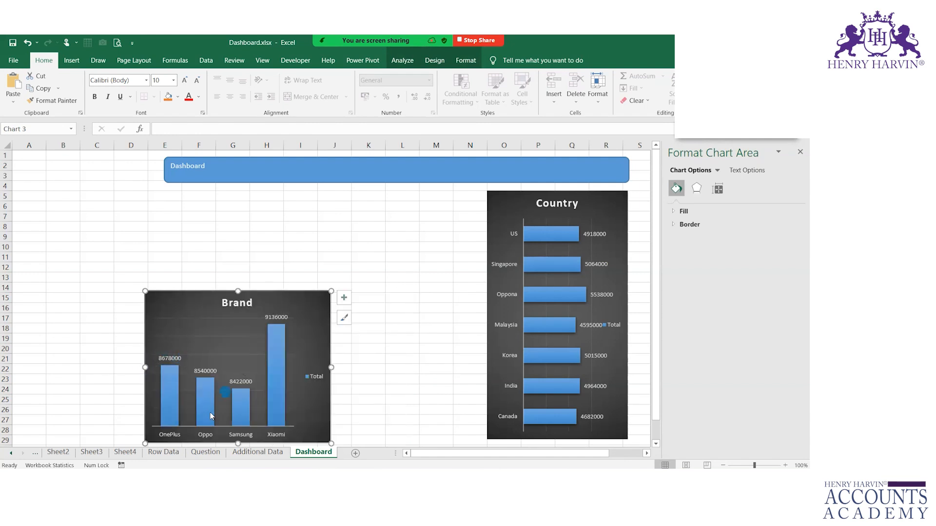
# Step: Copy the Industry chart from Sheet3 to the Dashboard sheet
pyautogui.click(90, 452)
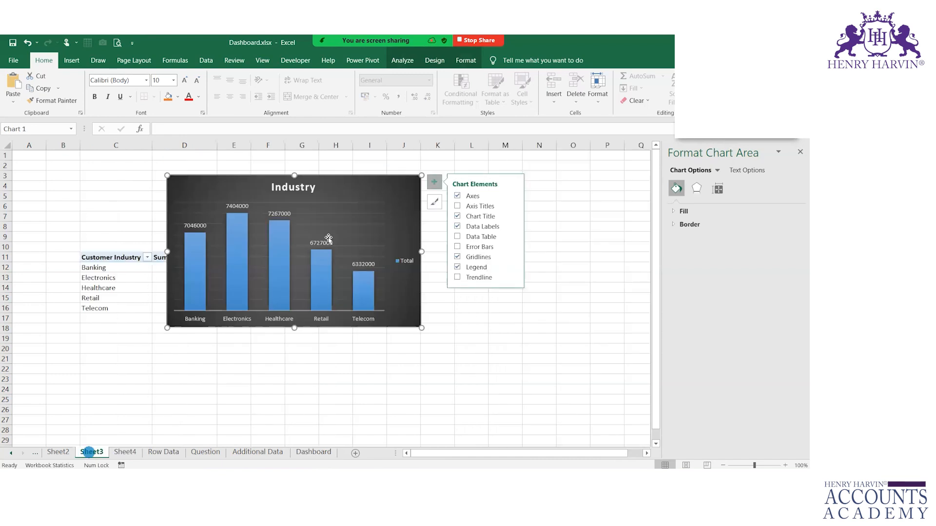
pyautogui.hotkey('ctrl', 'c')
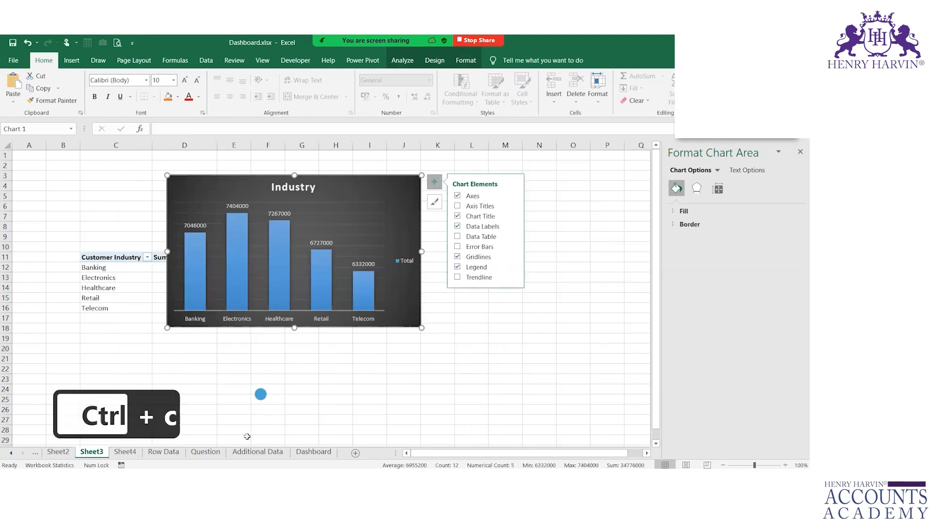
pyautogui.click(313, 452)
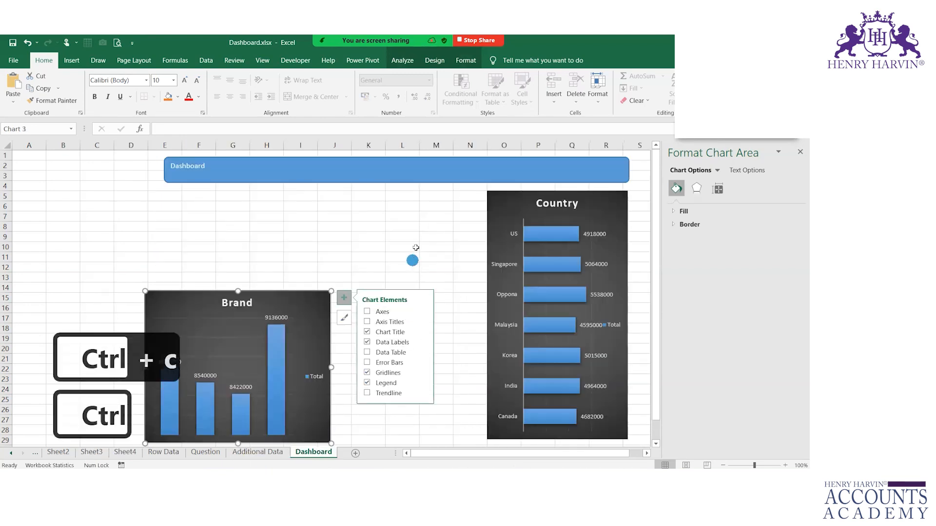
pyautogui.click(413, 246)
pyautogui.hotkey('ctrl', 'v')
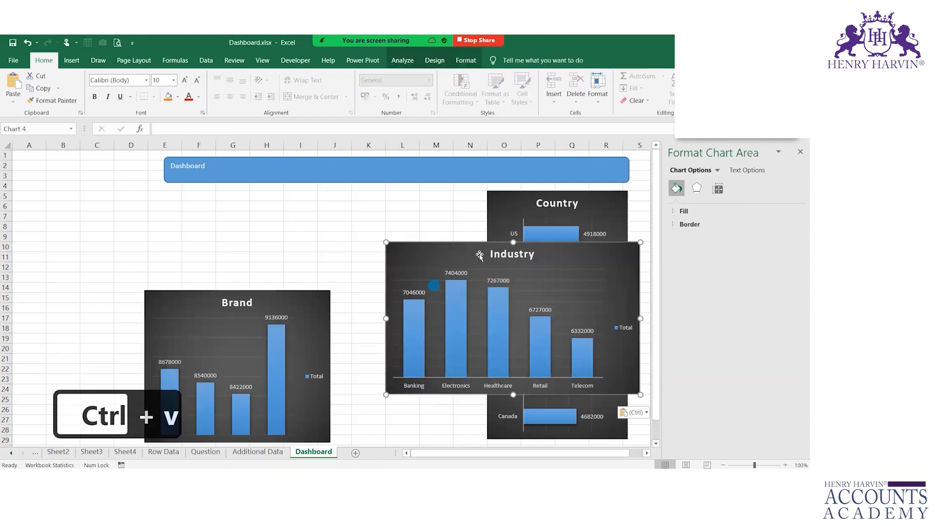
# Step: Fit the Industry chart to about columns J to N, rows 14 to 28, and shift the Brand chart to about columns D to I
pyautogui.moveTo(639, 321); pyautogui.dragTo(544, 319)
pyautogui.moveTo(420, 261)
pyautogui.mouseDown()
pyautogui.moveTo(375, 305)
pyautogui.moveTo(360, 294)
pyautogui.mouseUp()
pyautogui.moveTo(267, 294); pyautogui.dragTo(248, 293)
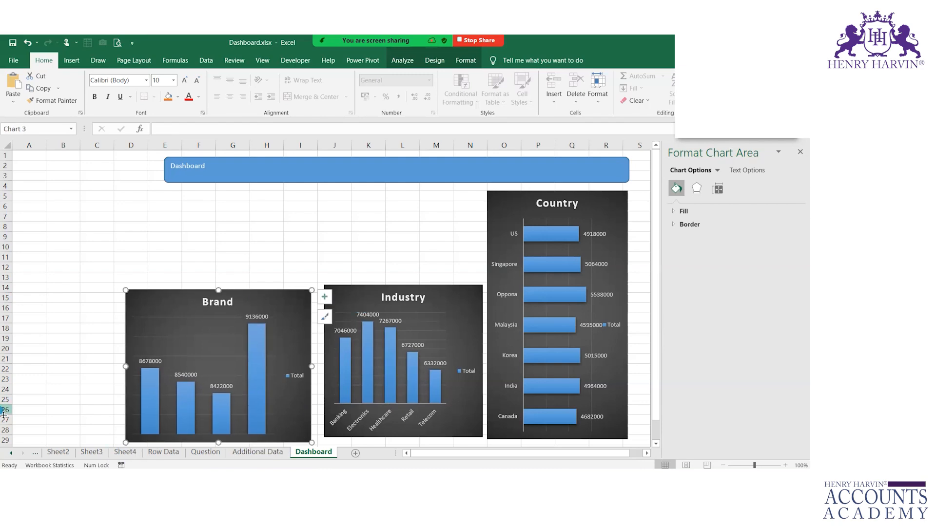
# Step: Copy the Sales Representative chart from the Sales person sheet to the Dashboard sheet
pyautogui.click(11, 452)
pyautogui.click(68, 452)
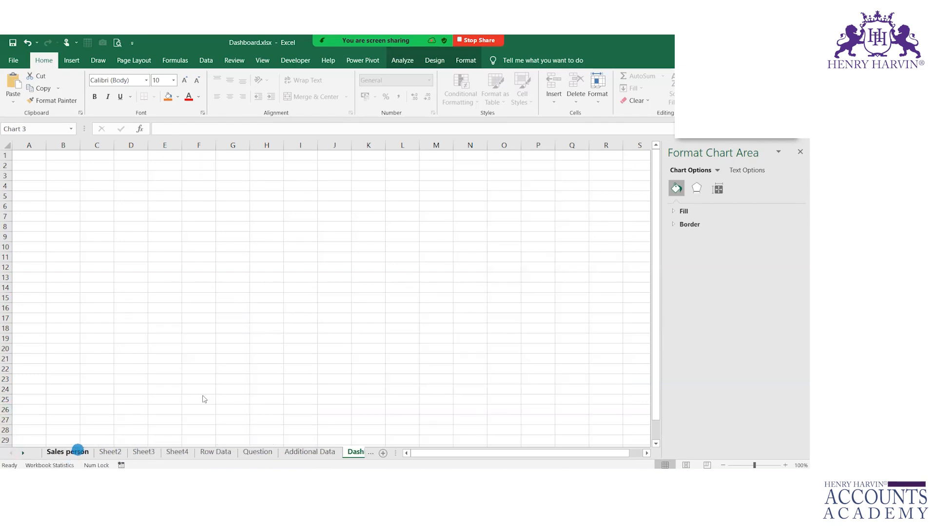
pyautogui.click(365, 211)
pyautogui.hotkey('ctrl', 'c')
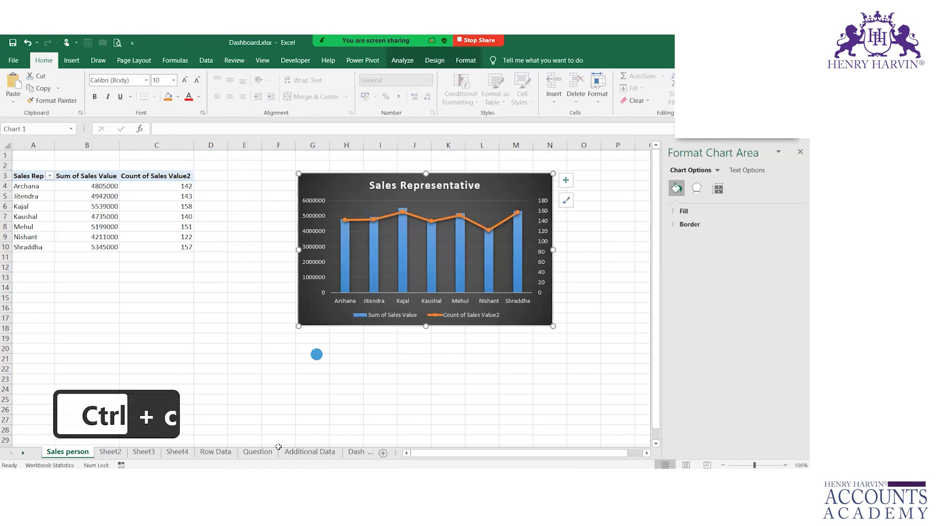
pyautogui.click(356, 452)
pyautogui.click(192, 213)
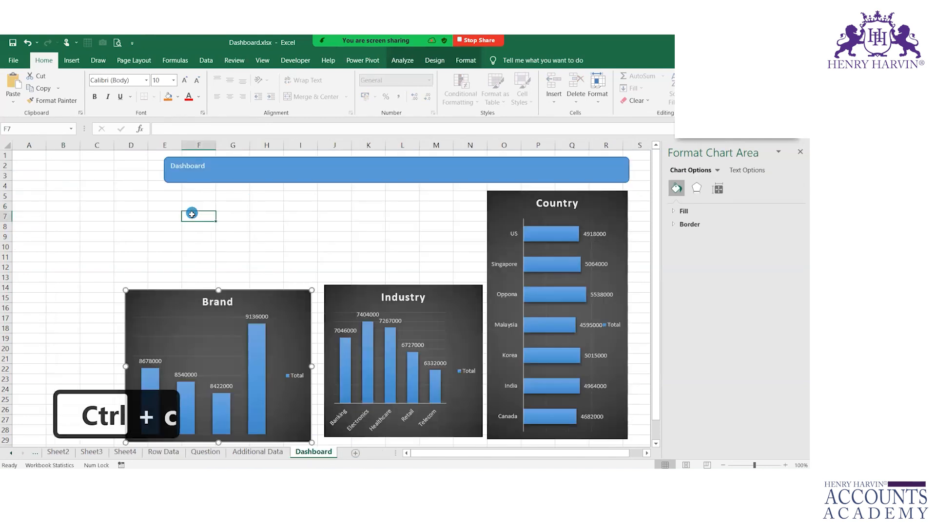
pyautogui.hotkey('ctrl', 'v')
# Step: Place the Sales Representative chart below the banner and resize it to about columns D to N and 12 rows high
pyautogui.moveTo(209, 223); pyautogui.dragTo(144, 179)
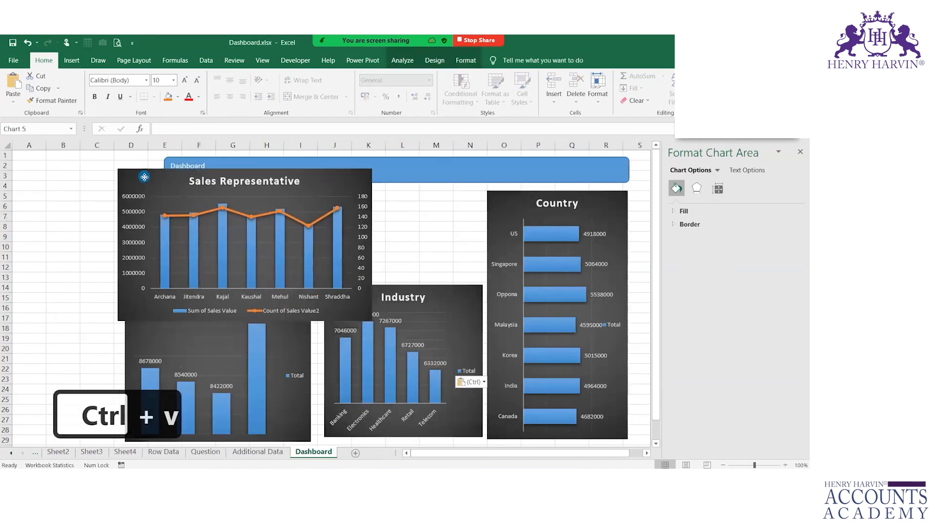
pyautogui.moveTo(371, 243); pyautogui.dragTo(487, 254)
pyautogui.moveTo(302, 318); pyautogui.dragTo(301, 284)
pyautogui.moveTo(373, 183); pyautogui.dragTo(374, 203)
# Step: Move the Brand and Industry charts below the Sales Representative chart and extend the Dashboard banner's start to column D
pyautogui.moveTo(280, 345); pyautogui.dragTo(286, 380)
pyautogui.moveTo(454, 353); pyautogui.dragTo(457, 388)
pyautogui.moveTo(380, 211)
pyautogui.mouseDown()
pyautogui.moveTo(382, 203)
pyautogui.moveTo(379, 218)
pyautogui.mouseUp()
pyautogui.click(219, 168)
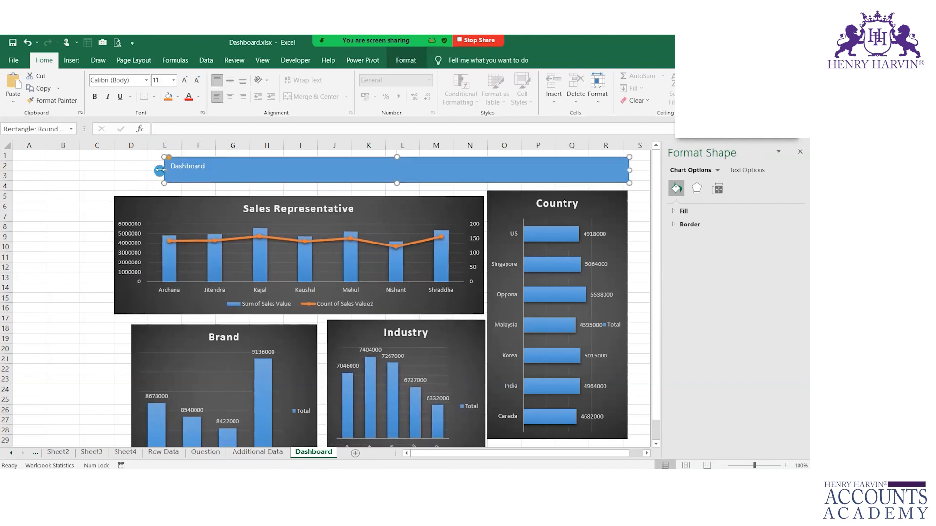
pyautogui.moveTo(164, 169); pyautogui.dragTo(111, 164)
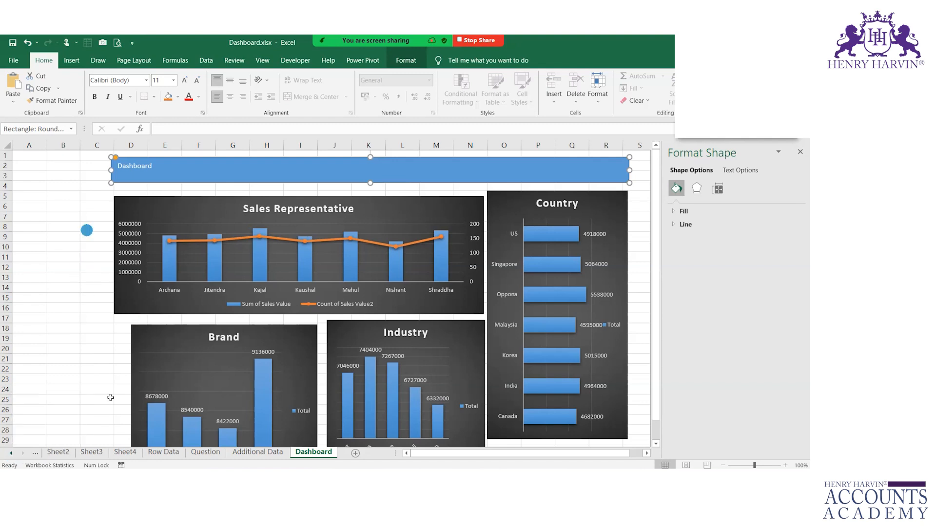
# Step: Select a value cell of the PivotTable on the Sales person sheet
pyautogui.click(13, 455)
pyautogui.click(63, 452)
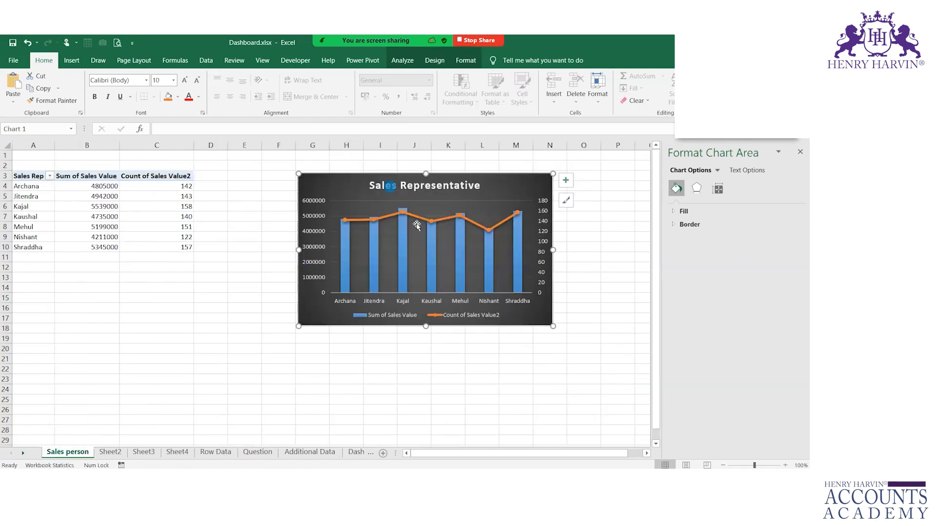
pyautogui.click(105, 195)
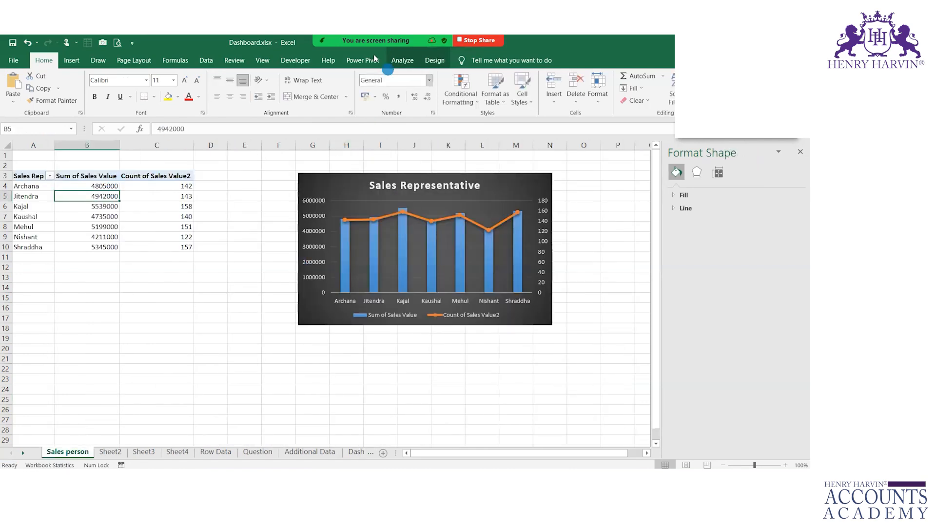
pyautogui.click(402, 60)
pyautogui.click(259, 88)
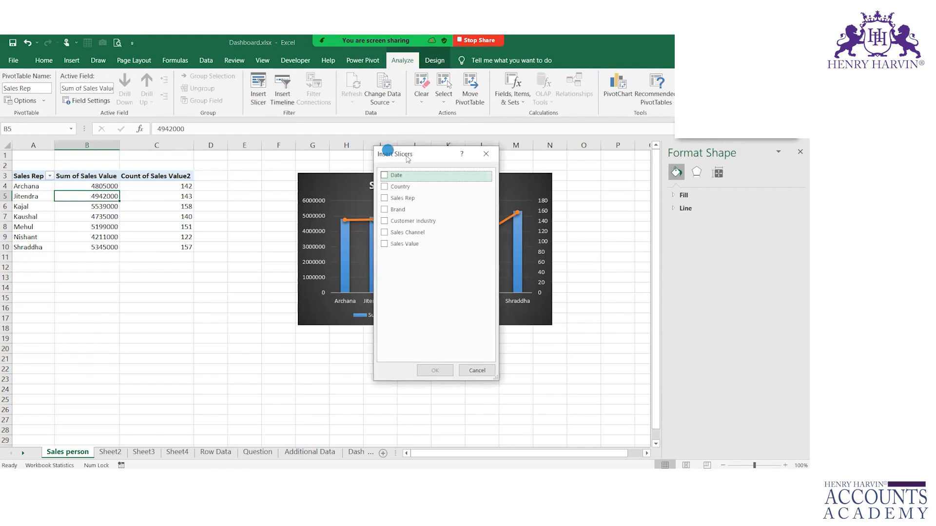
pyautogui.click(383, 175)
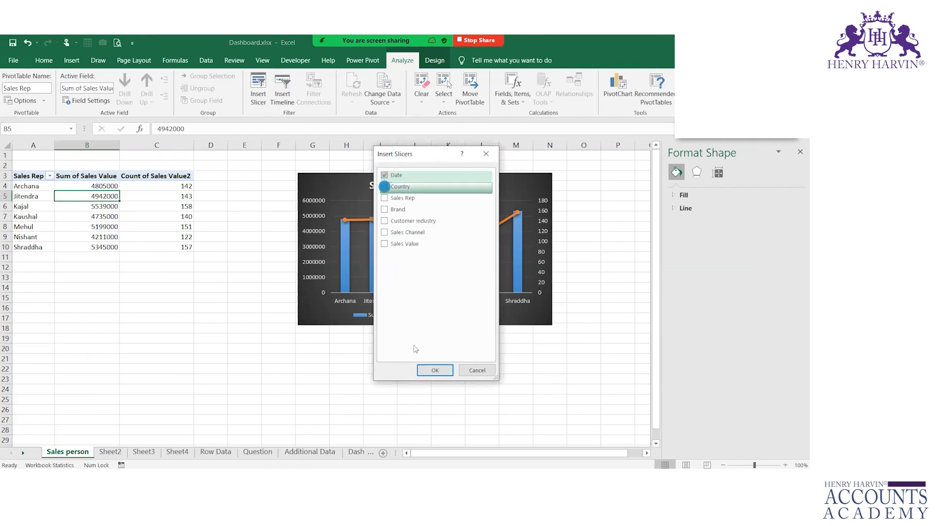
pyautogui.click(430, 370)
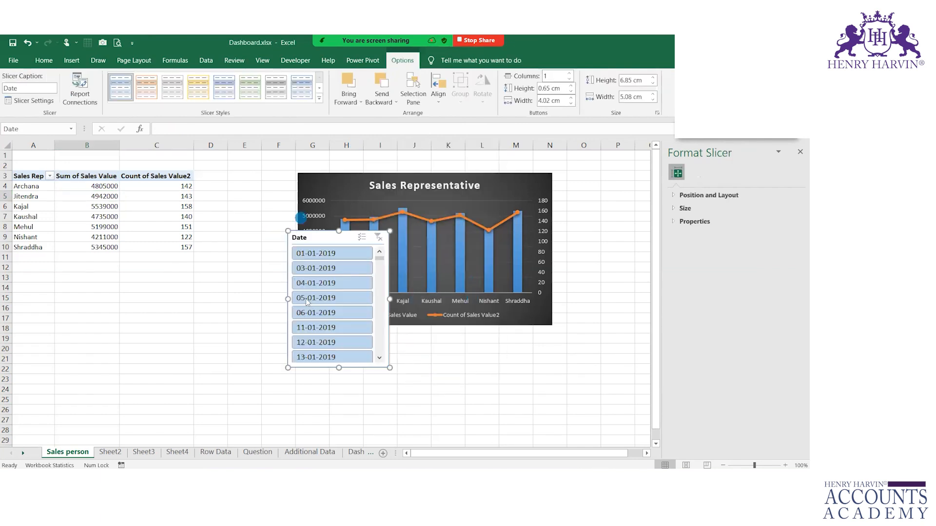
pyautogui.press('Delete')
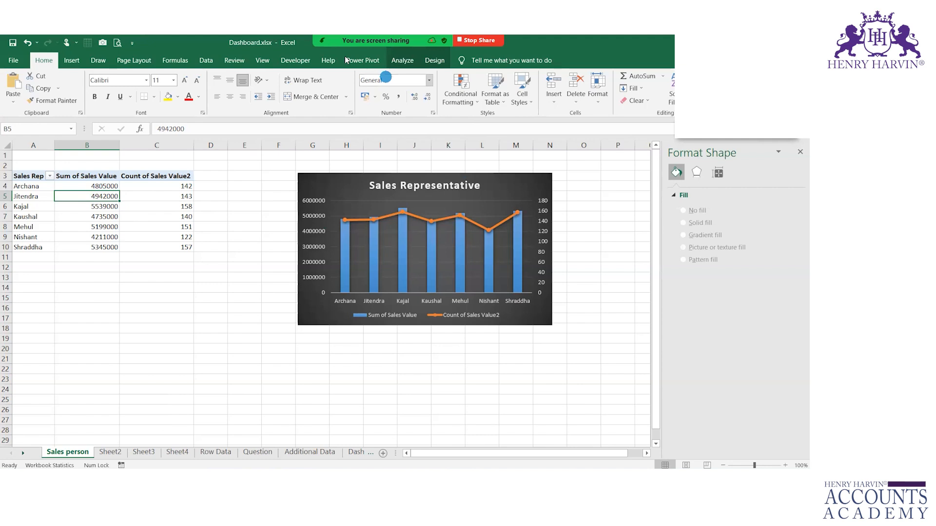
# Step: Add Date to the PivotTable rows to generate Years and Quarters fields, and remove all the date fields from the rows
pyautogui.click(402, 60)
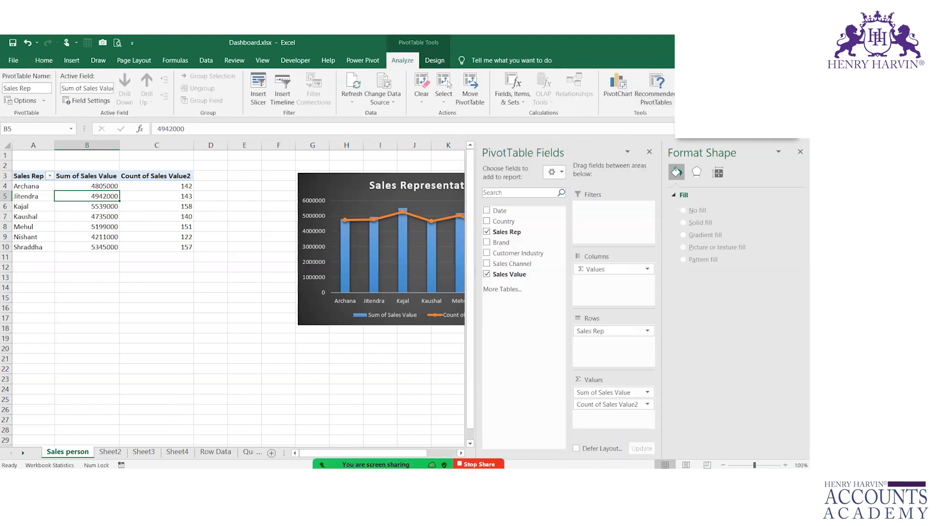
pyautogui.moveTo(504, 215); pyautogui.dragTo(607, 345)
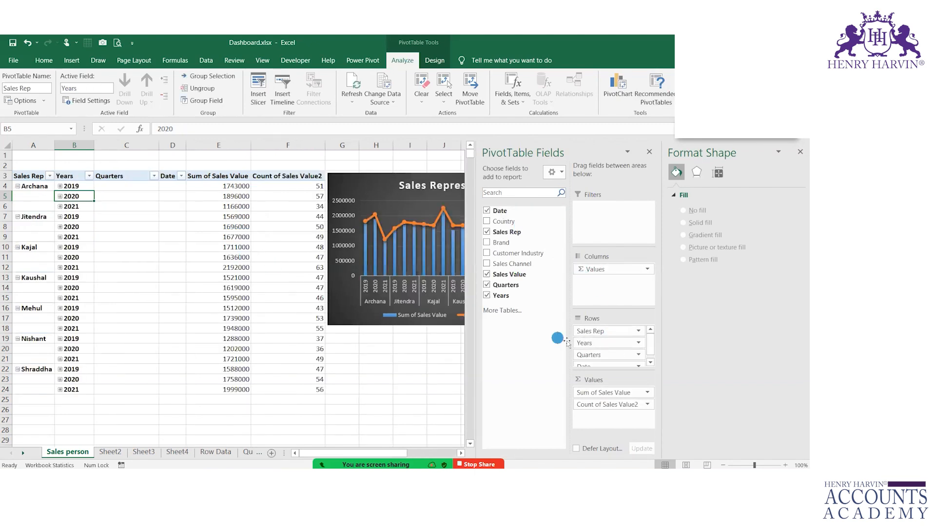
pyautogui.moveTo(593, 347); pyautogui.dragTo(411, 352)
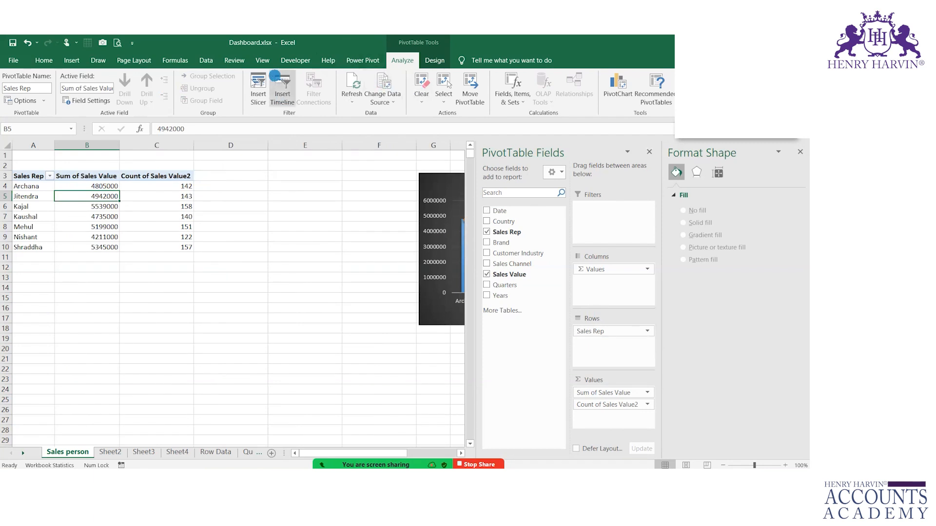
# Step: Insert slicers for Date and Years, and move the Years slicer beside the Date slicer at about columns E to F
pyautogui.click(253, 83)
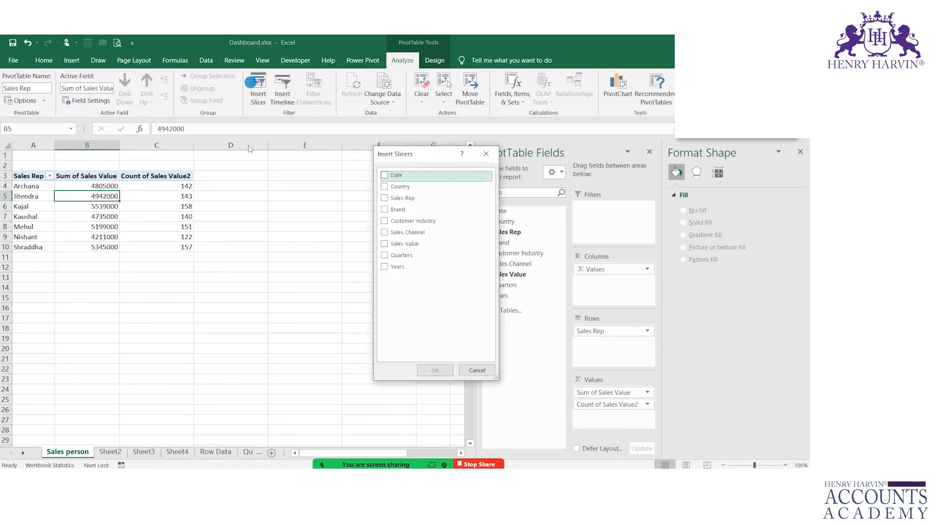
pyautogui.click(386, 266)
pyautogui.click(386, 175)
pyautogui.click(434, 370)
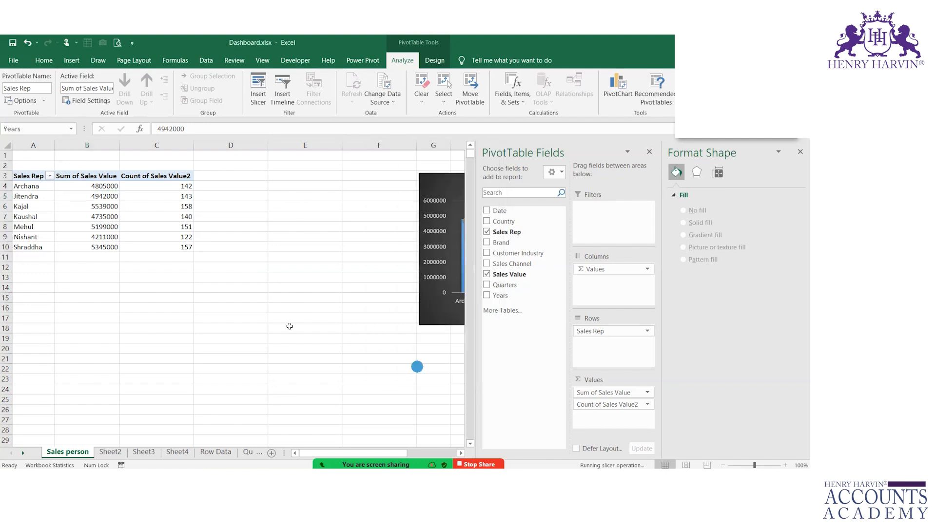
pyautogui.click(283, 249)
pyautogui.moveTo(282, 248); pyautogui.dragTo(375, 209)
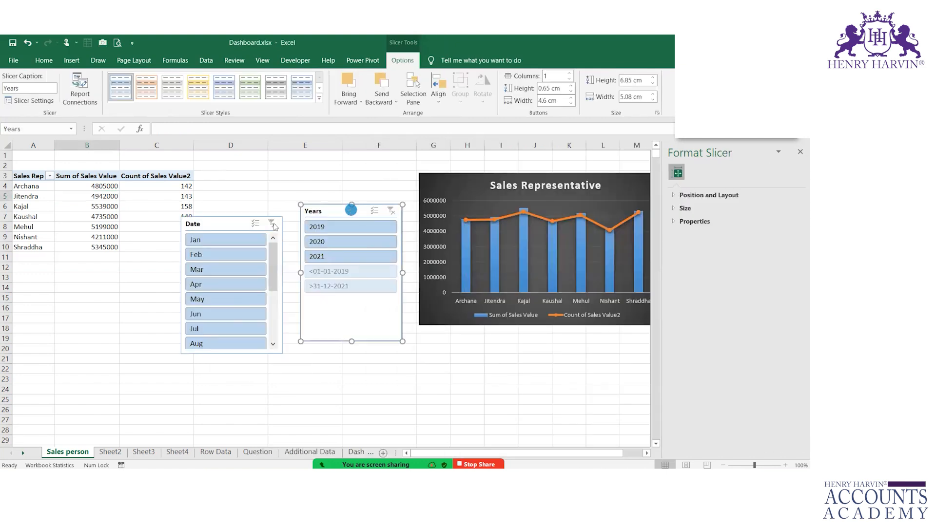
# Step: Copy the Date slicer to cell A6 of the Dashboard sheet and look through its list of months
pyautogui.click(230, 221)
pyautogui.hotkey('ctrl', 'c')
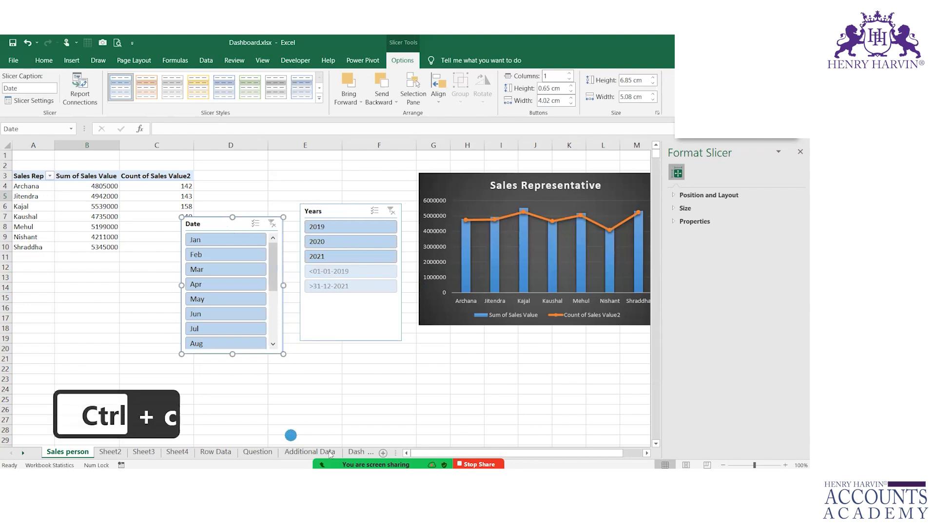
pyautogui.click(356, 452)
pyautogui.click(21, 205)
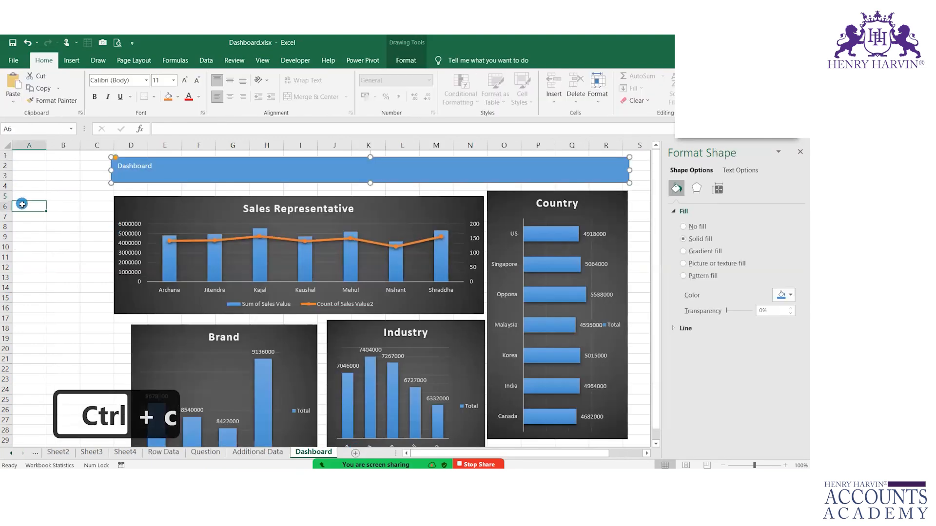
pyautogui.hotkey('ctrl', 'v')
pyautogui.scroll(-3, 105, 247)
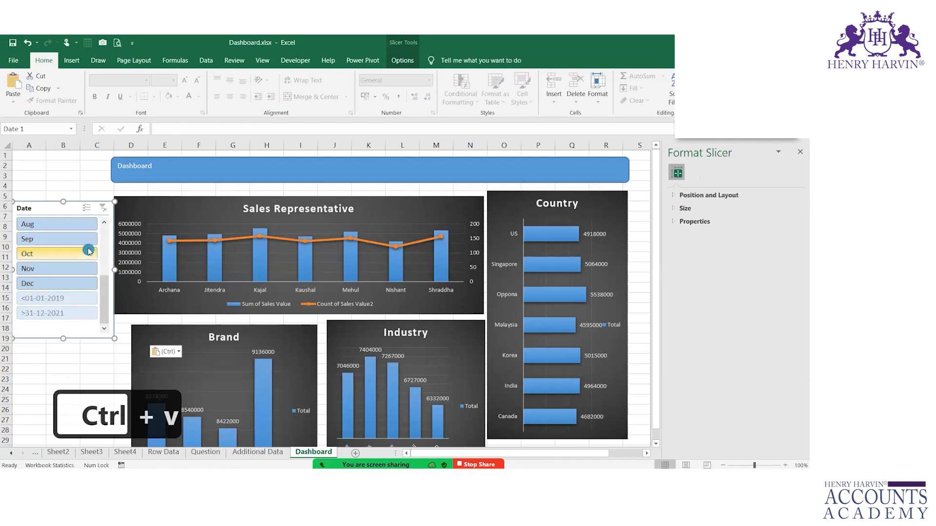
pyautogui.scroll(3, 87, 245)
pyautogui.scroll(-3, 104, 261)
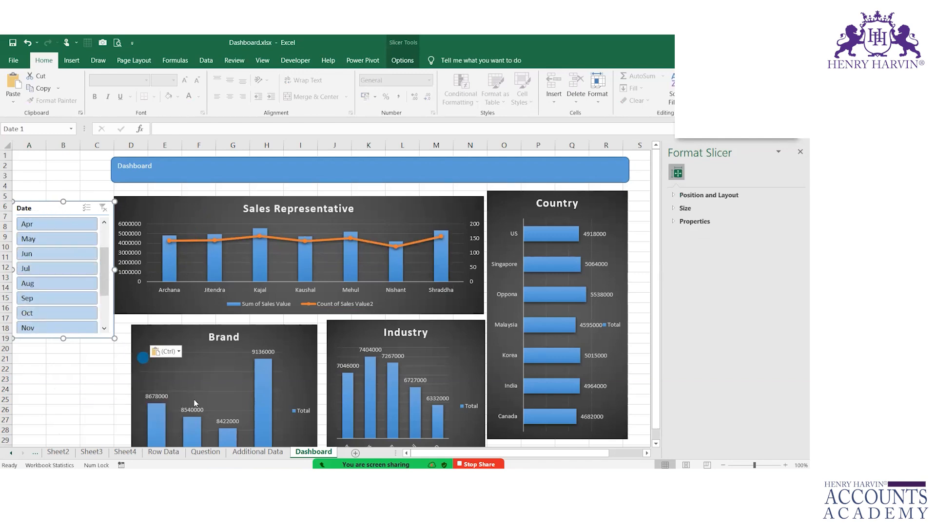
# Step: Copy the Years slicer from the Sales person sheet to cell A20 of the Dashboard sheet, below the Date slicer
pyautogui.click(11, 454)
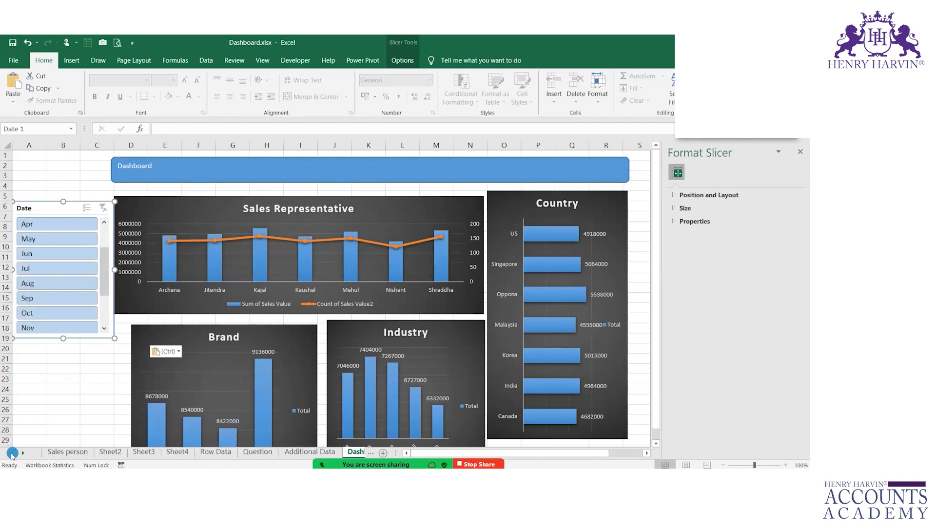
pyautogui.click(57, 453)
pyautogui.click(320, 211)
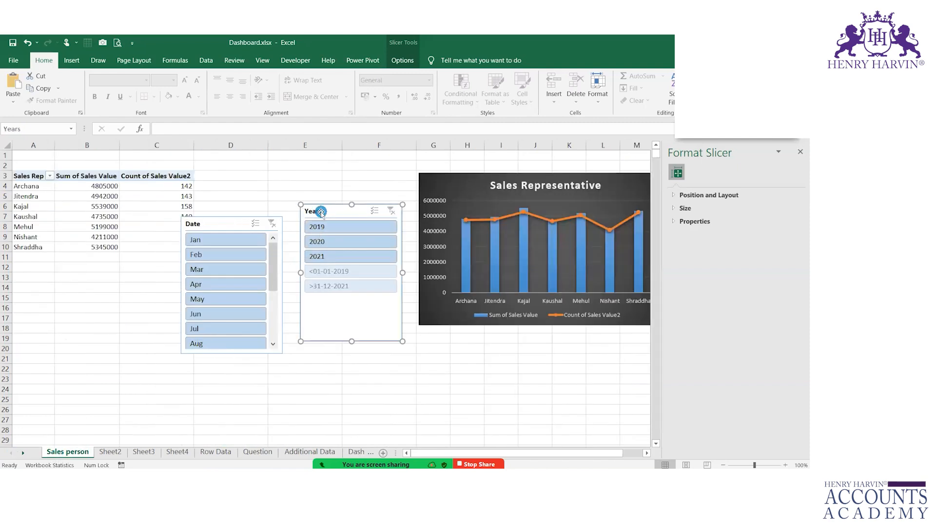
pyautogui.hotkey('ctrl', 'c')
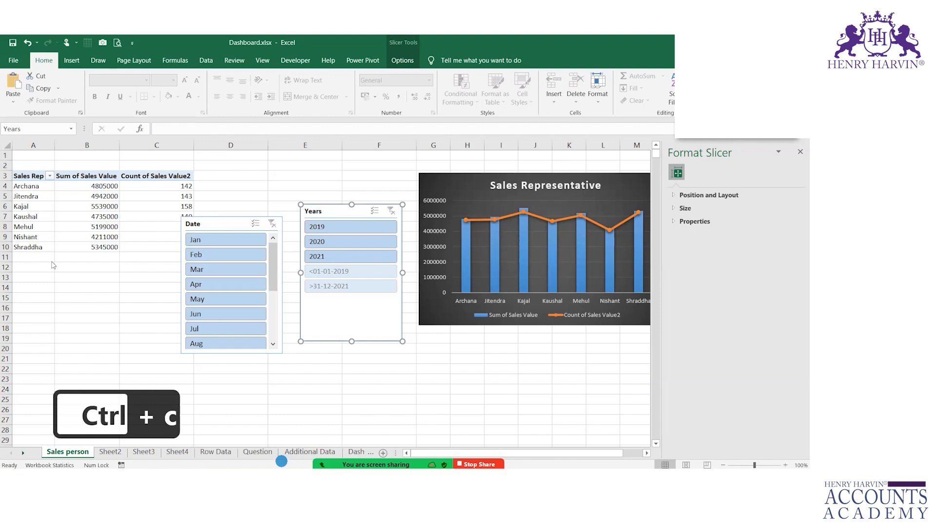
pyautogui.click(353, 452)
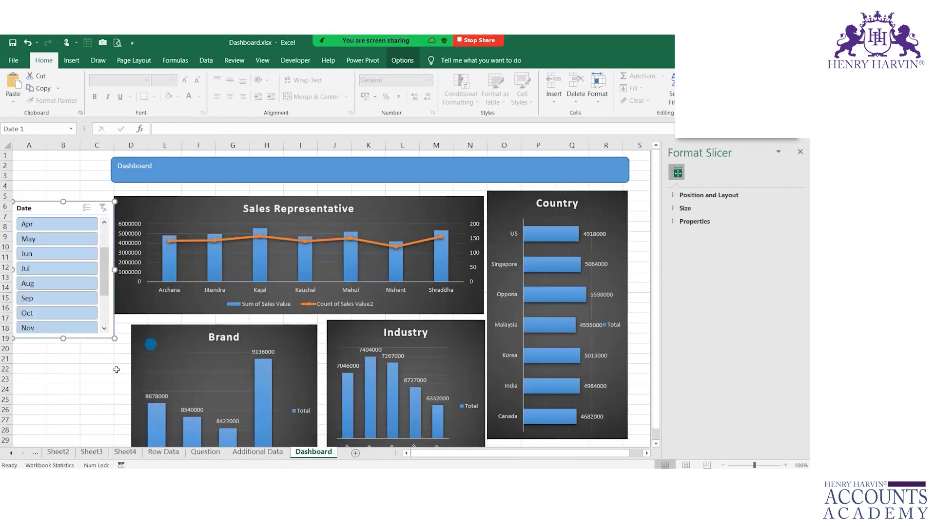
pyautogui.click(26, 353)
pyautogui.hotkey('ctrl', 'v')
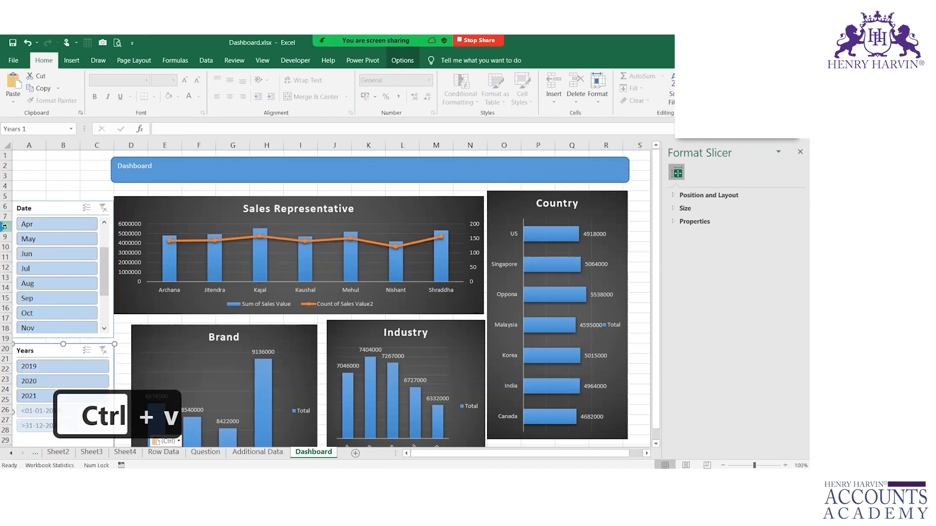
# Step: Try the Date slicer by filtering on Apr and May, and clear its filter
pyautogui.click(36, 223)
pyautogui.click(30, 239)
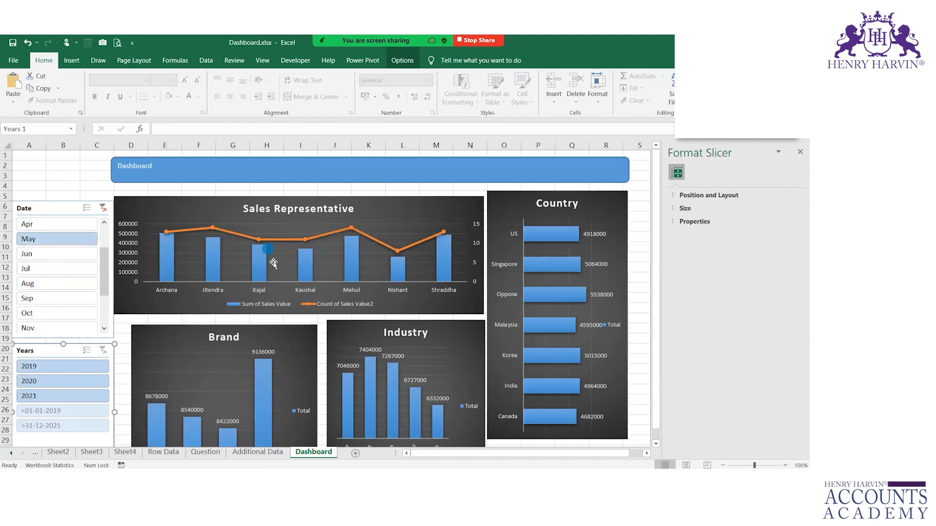
pyautogui.click(105, 209)
# Step: Connect the dashboard's Date slicer to PivotTable2, PivotTable3 and PivotTable4 in its report connections
pyautogui.rightClick(68, 207)
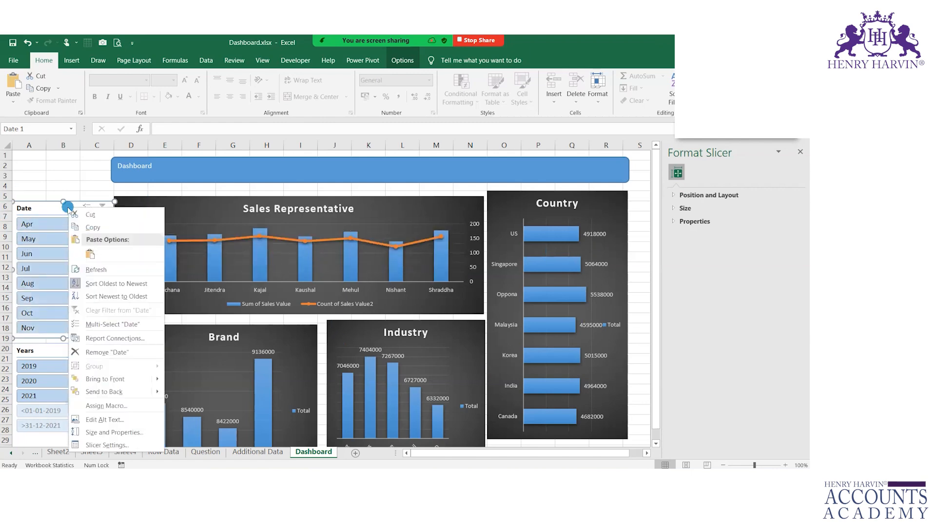
pyautogui.click(113, 339)
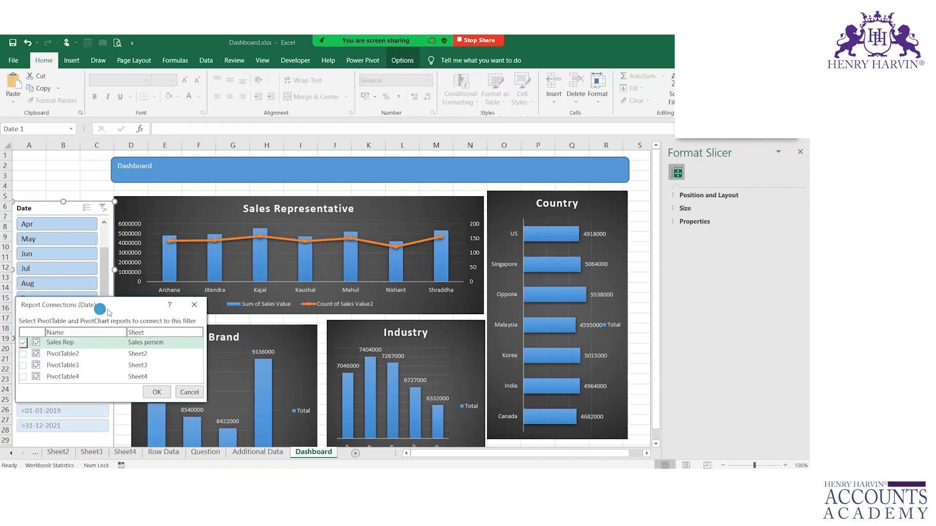
pyautogui.moveTo(100, 309); pyautogui.dragTo(340, 257)
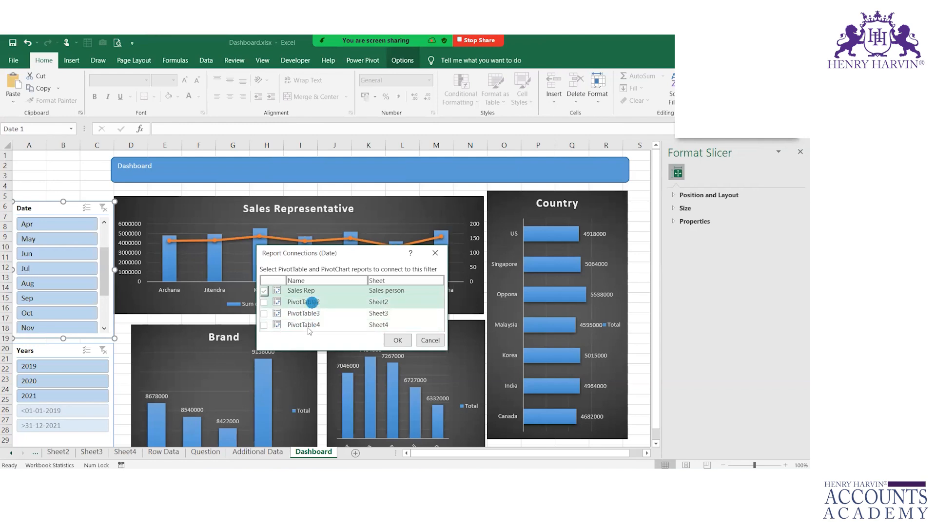
pyautogui.click(264, 304)
pyautogui.click(264, 313)
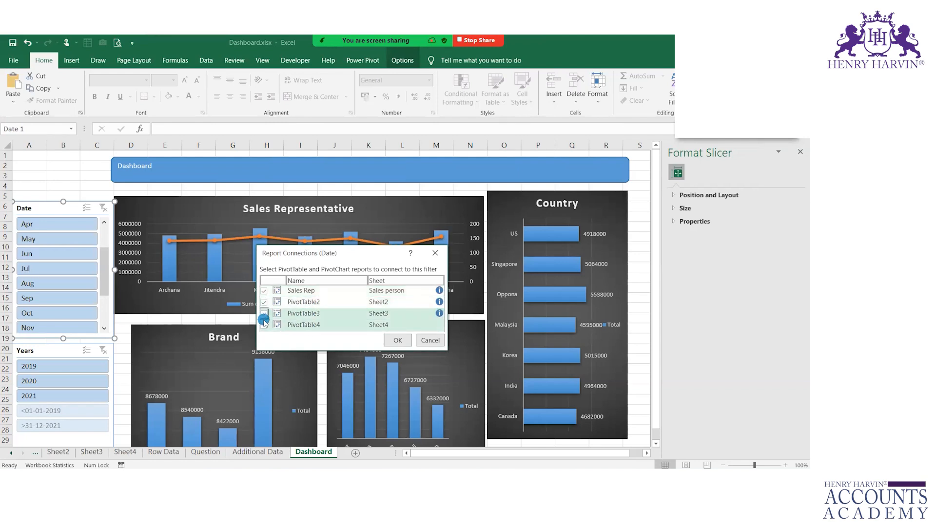
pyautogui.click(264, 325)
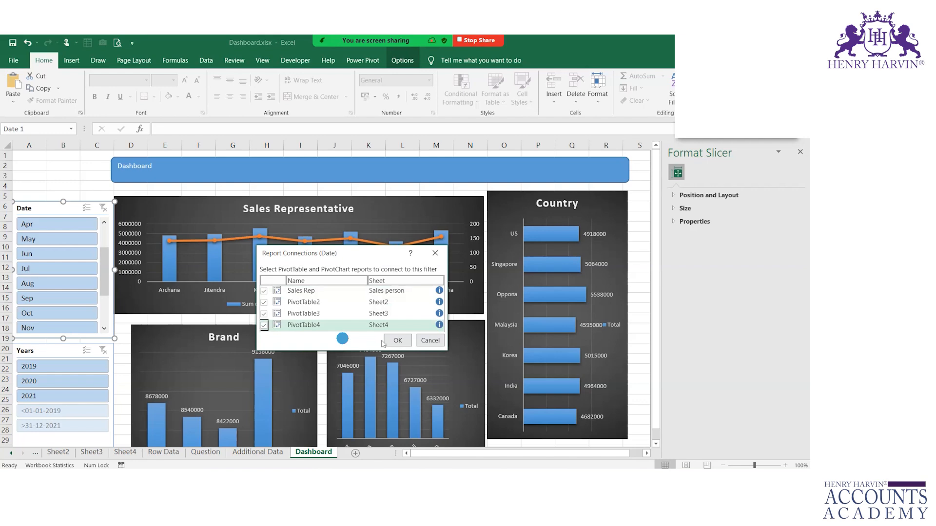
pyautogui.click(398, 341)
# Step: Test the slicers by filtering the charts on several months and on the year 2019, and clear both filters
pyautogui.click(34, 223)
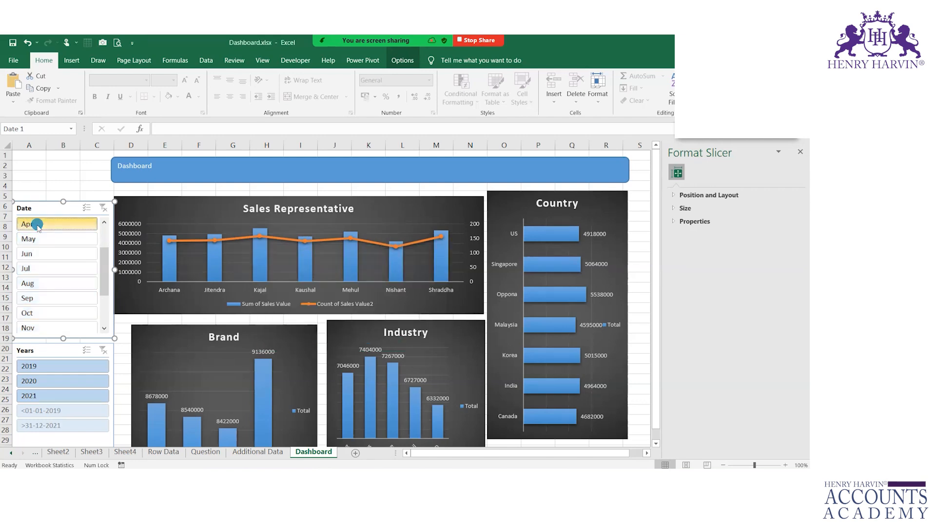
pyautogui.click(57, 283)
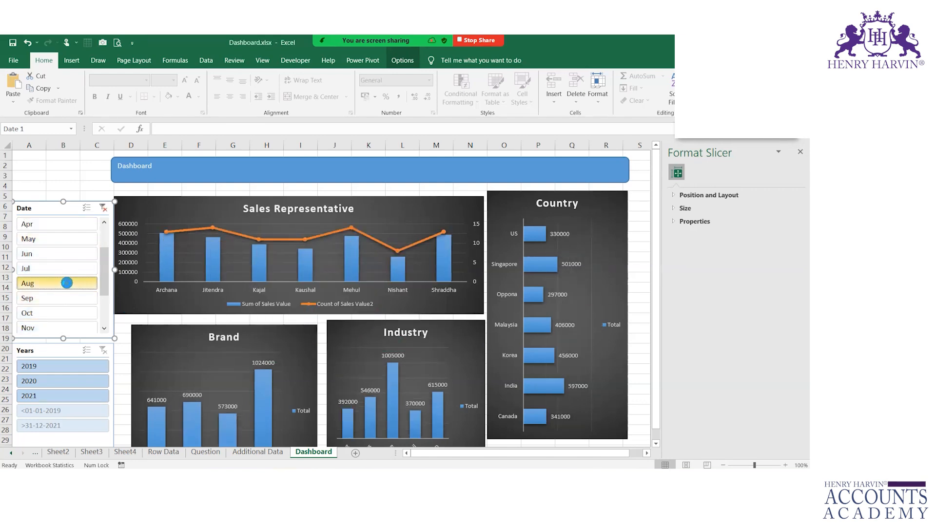
pyautogui.click(74, 268)
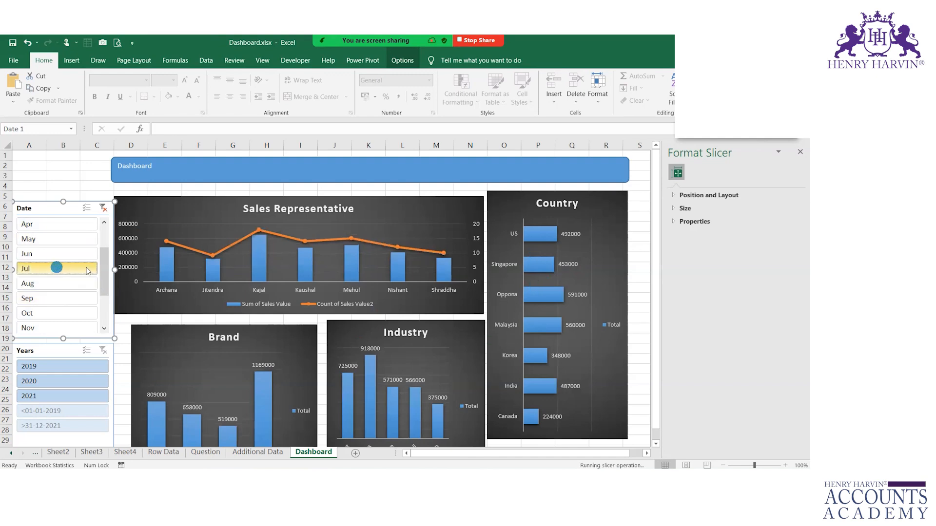
pyautogui.click(49, 366)
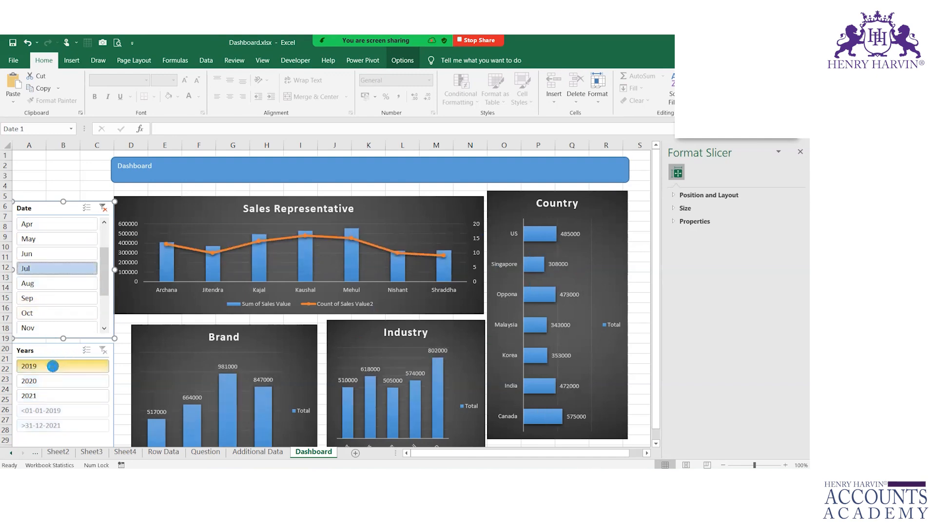
pyautogui.click(53, 239)
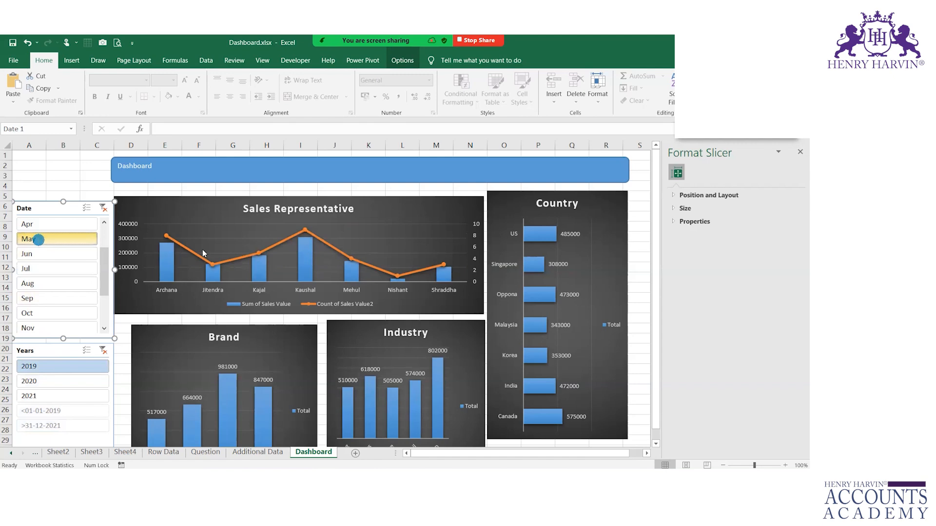
pyautogui.click(62, 298)
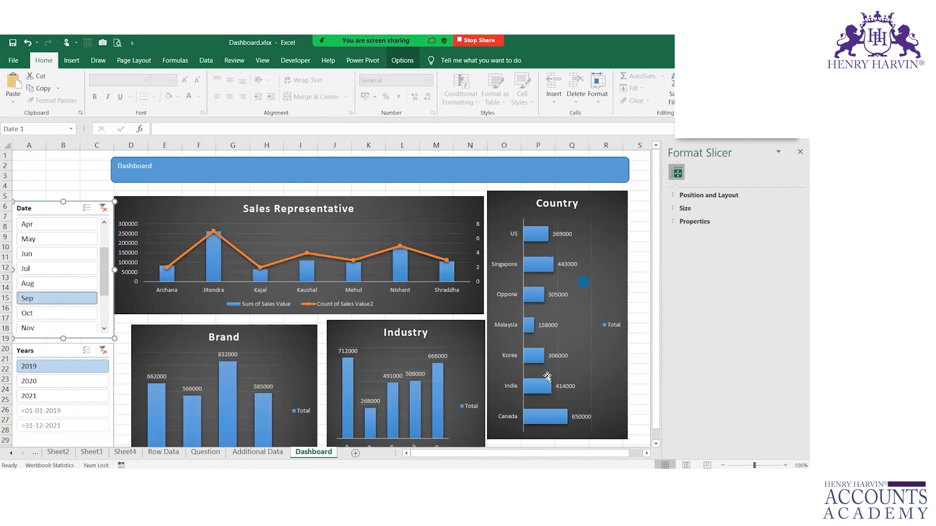
pyautogui.click(105, 208)
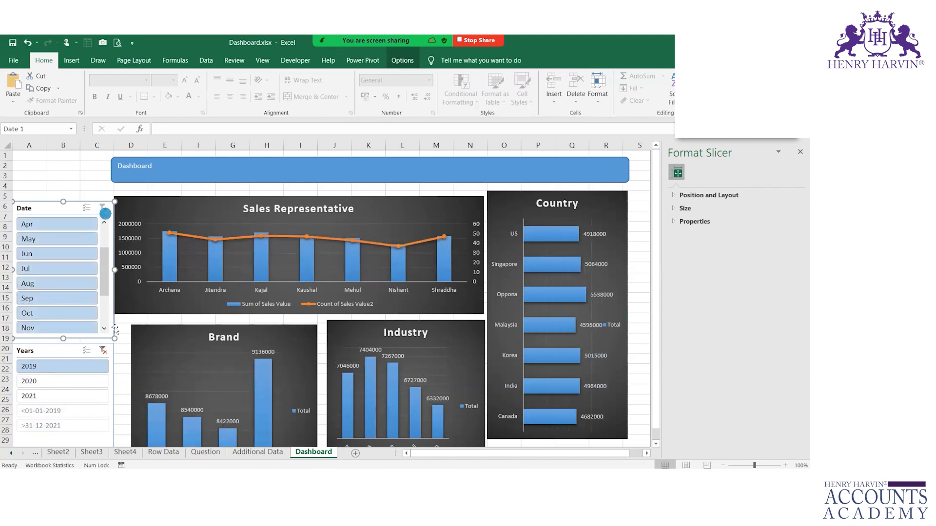
pyautogui.click(102, 351)
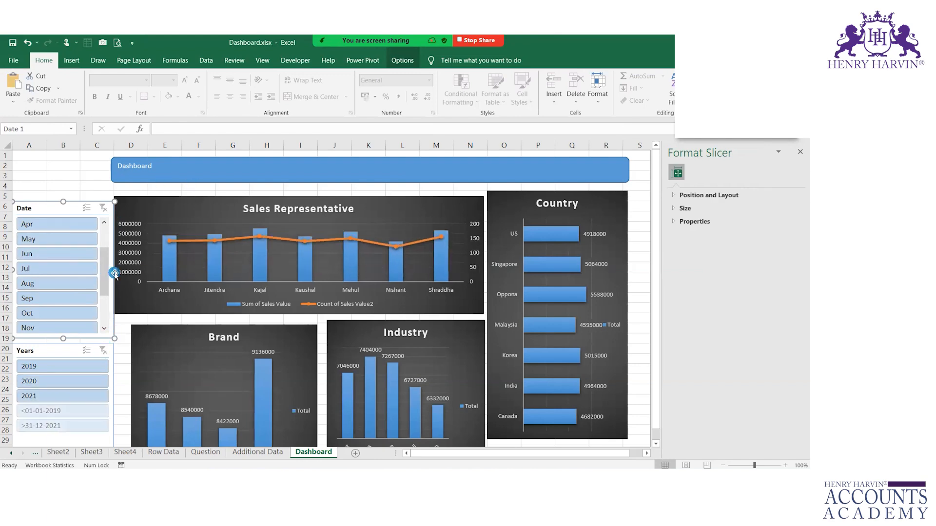
# Step: Draw a Flowchart Off-page Connector shape beside the Dashboard title at about T1 to U4, rotated to point right
pyautogui.click(799, 154)
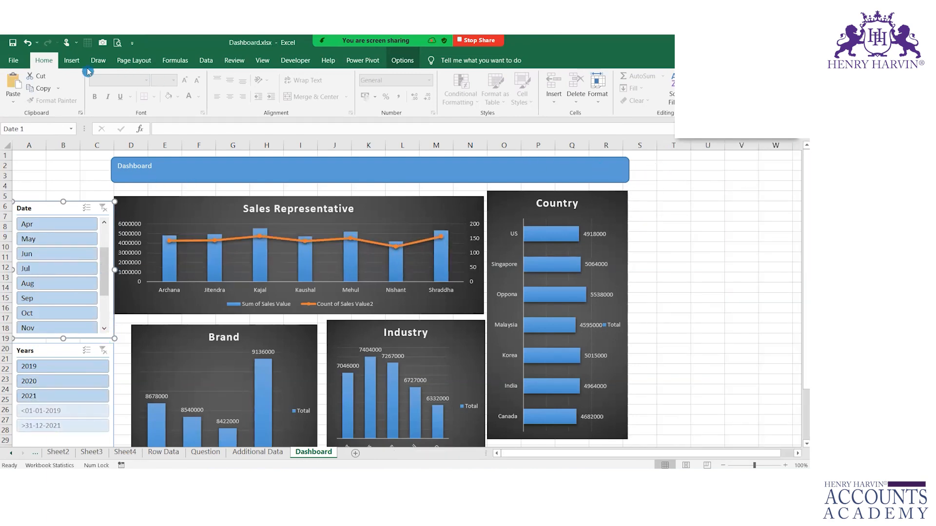
pyautogui.click(72, 60)
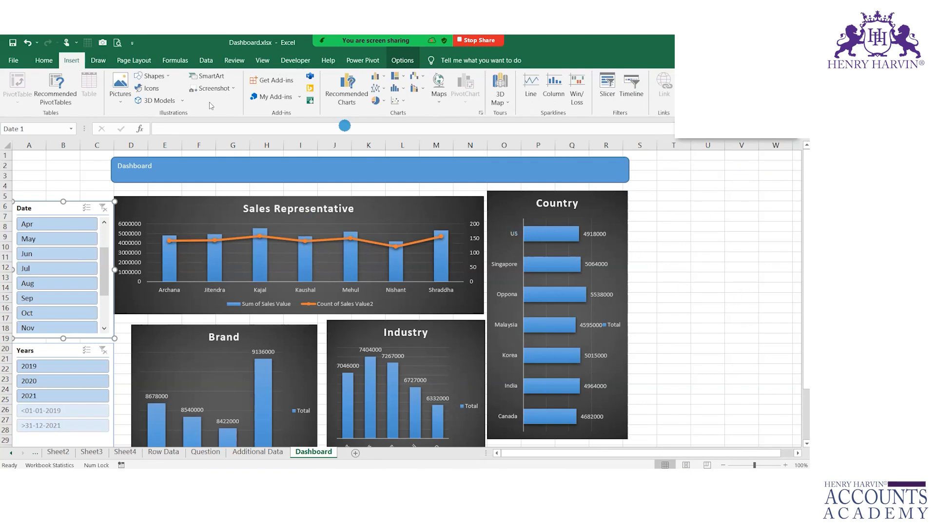
pyautogui.click(151, 76)
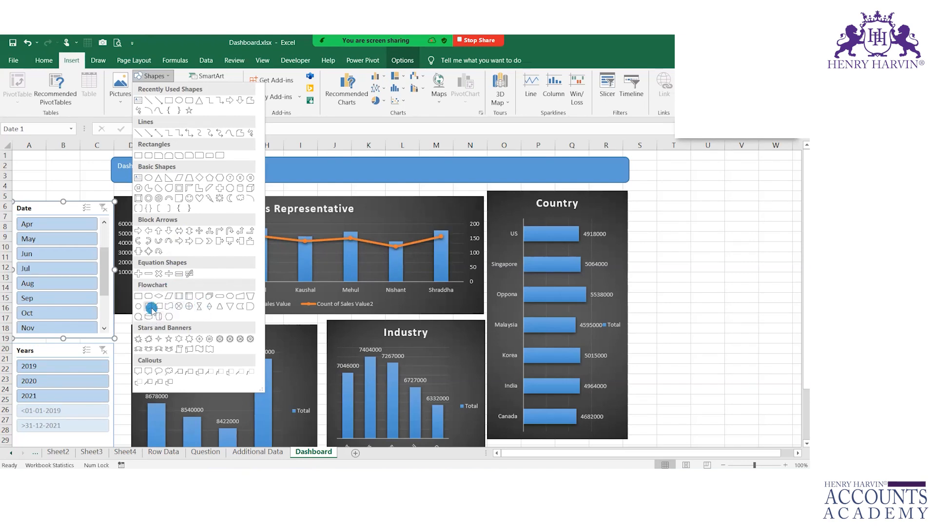
pyautogui.click(149, 307)
pyautogui.moveTo(675, 166); pyautogui.dragTo(712, 224)
pyautogui.moveTo(680, 158)
pyautogui.mouseDown()
pyautogui.moveTo(650, 195)
pyautogui.moveTo(677, 161)
pyautogui.mouseUp()
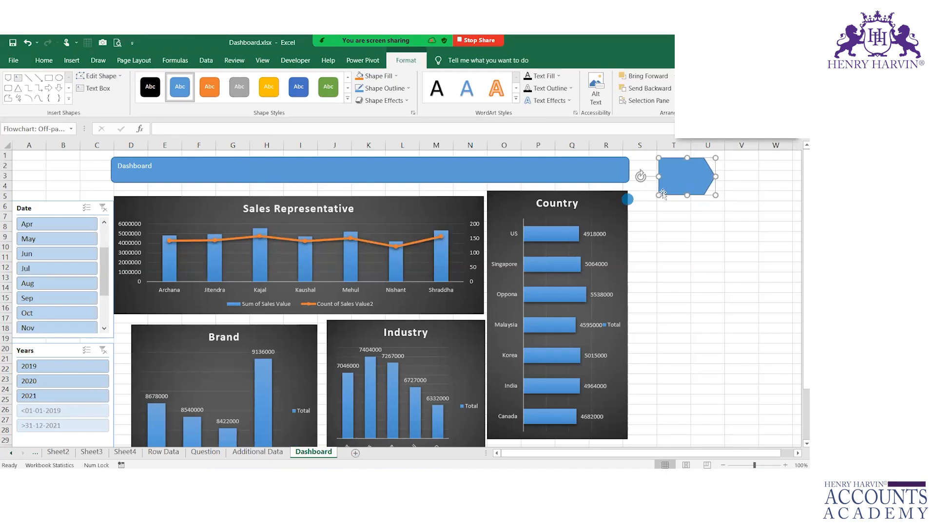
# Step: Link the arrow-like shape to cell A1 of the Additional Data sheet, test the link and return to the Dashboard sheet
pyautogui.rightClick(684, 174)
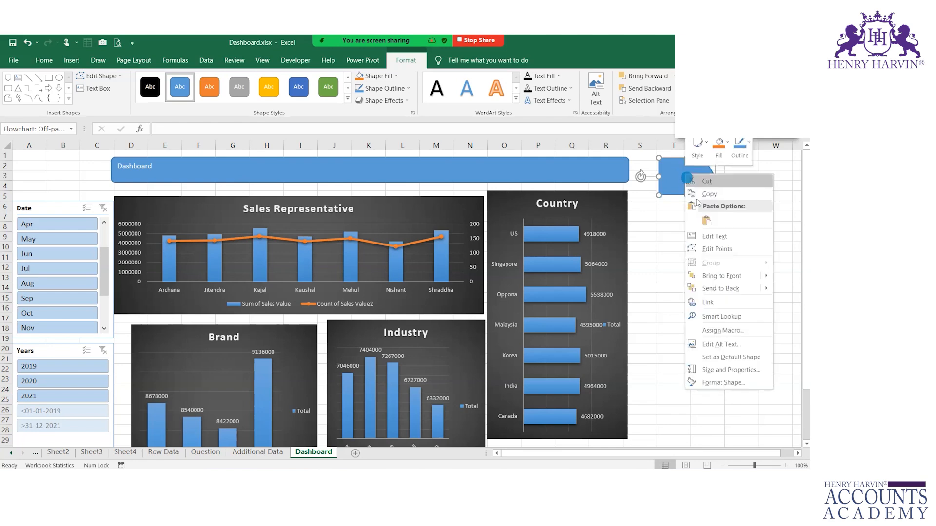
pyautogui.click(714, 303)
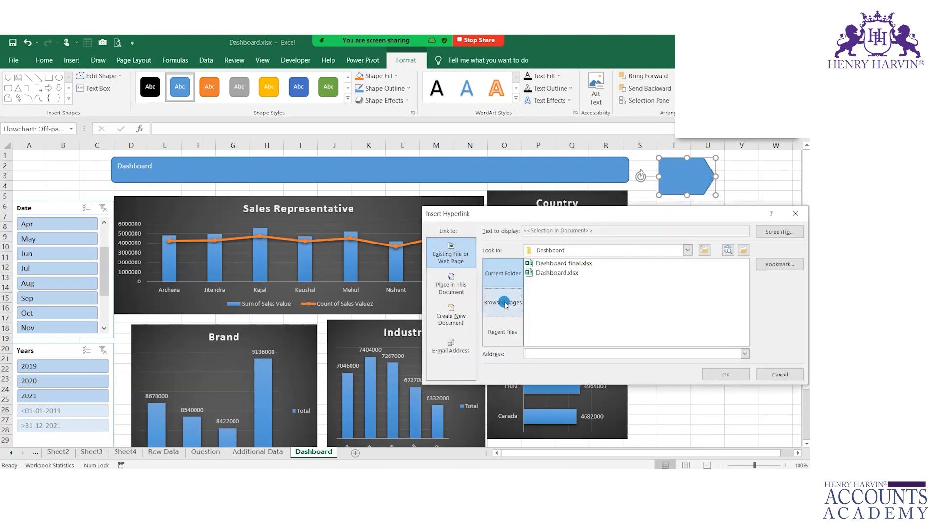
pyautogui.click(451, 285)
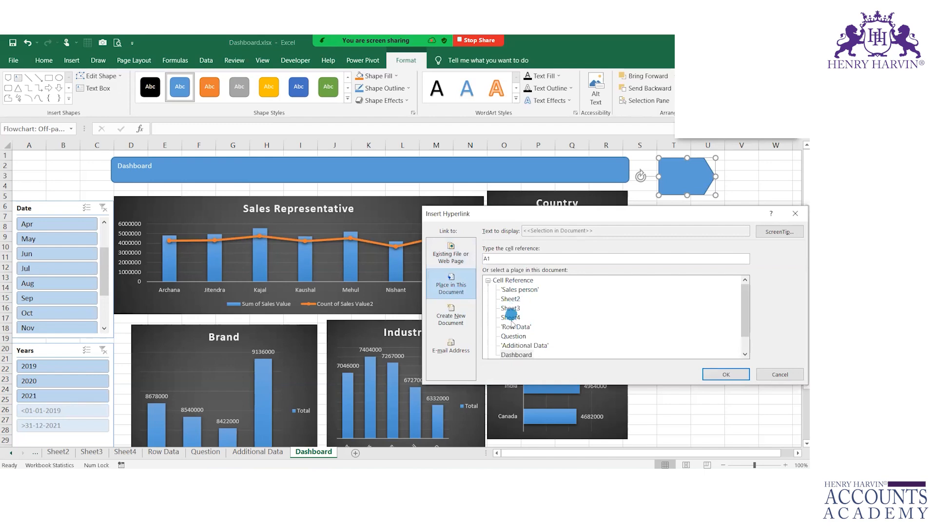
pyautogui.click(519, 346)
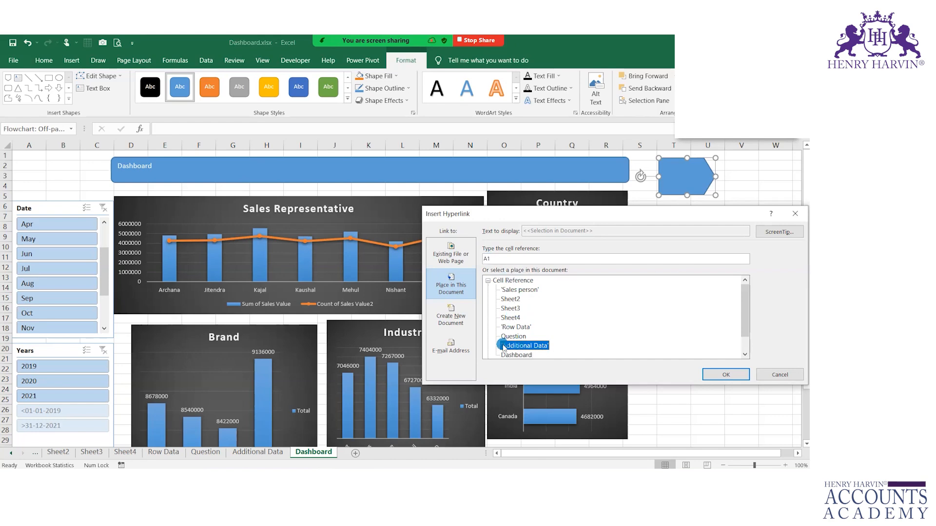
pyautogui.click(725, 374)
pyautogui.click(678, 247)
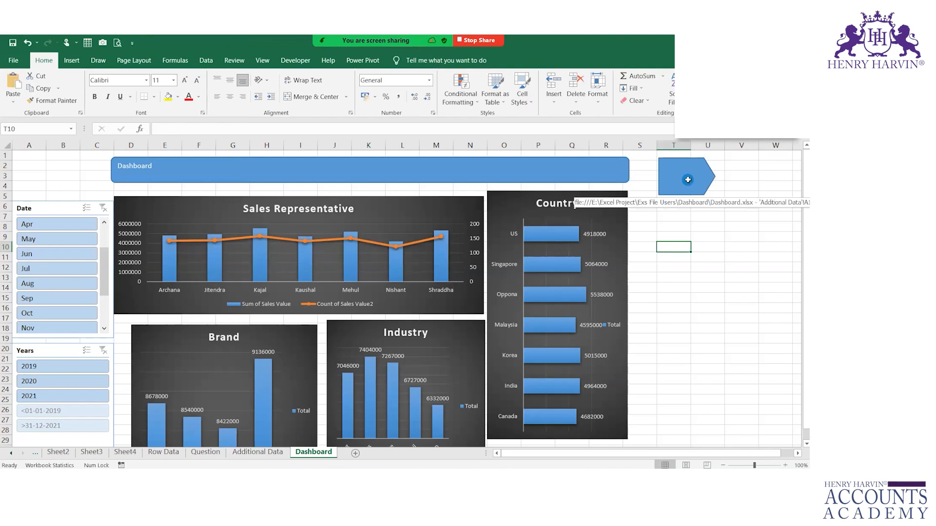
pyautogui.click(687, 180)
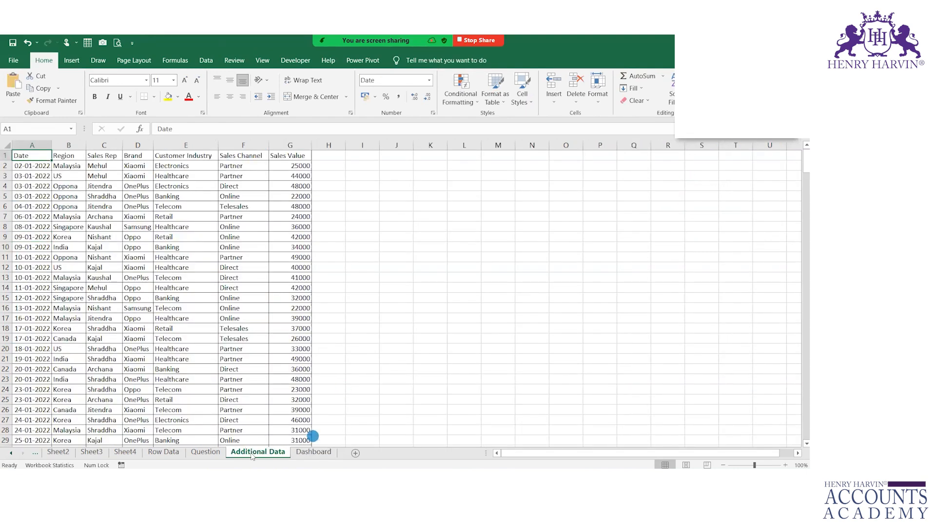
pyautogui.click(313, 452)
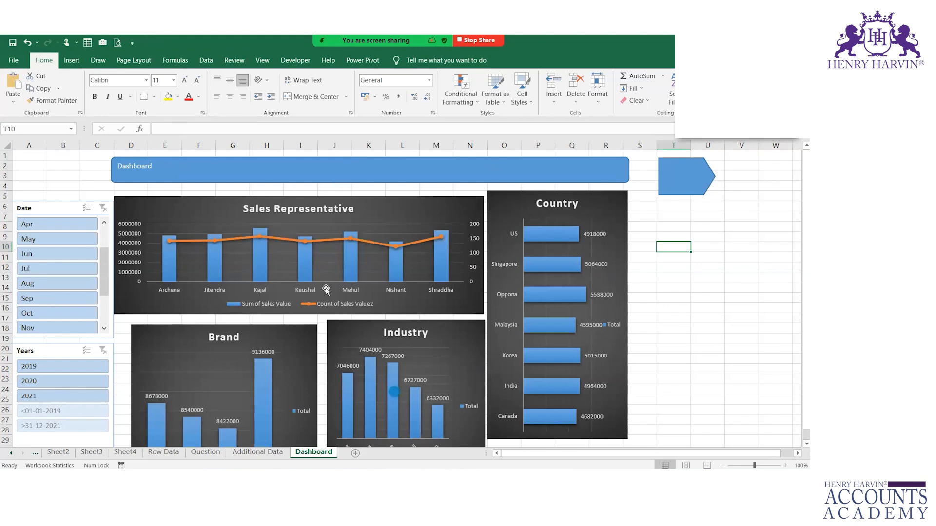
pyautogui.hotkey('ctrl', '2')
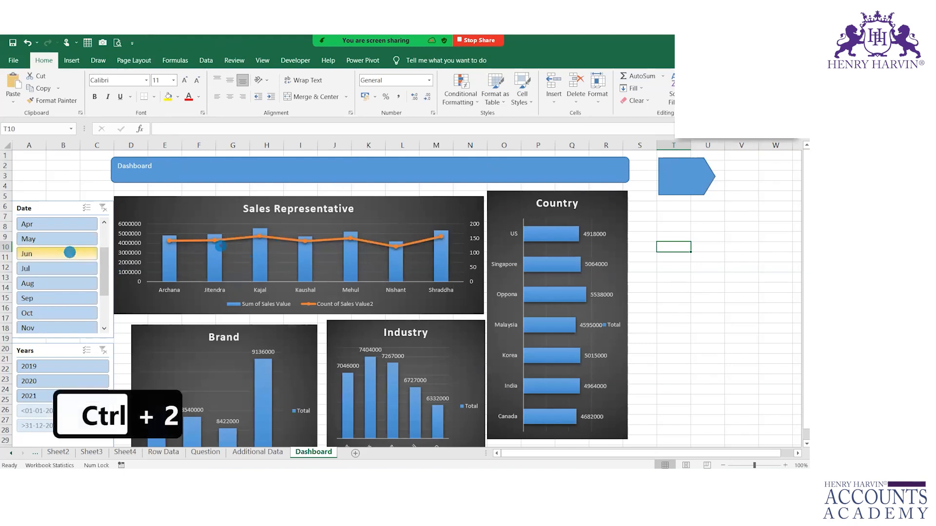
pyautogui.moveTo(68, 212)
pyautogui.mouseDown()
pyautogui.moveTo(46, 241)
pyautogui.moveTo(54, 242)
pyautogui.mouseUp()
pyautogui.moveTo(704, 178); pyautogui.dragTo(731, 192)
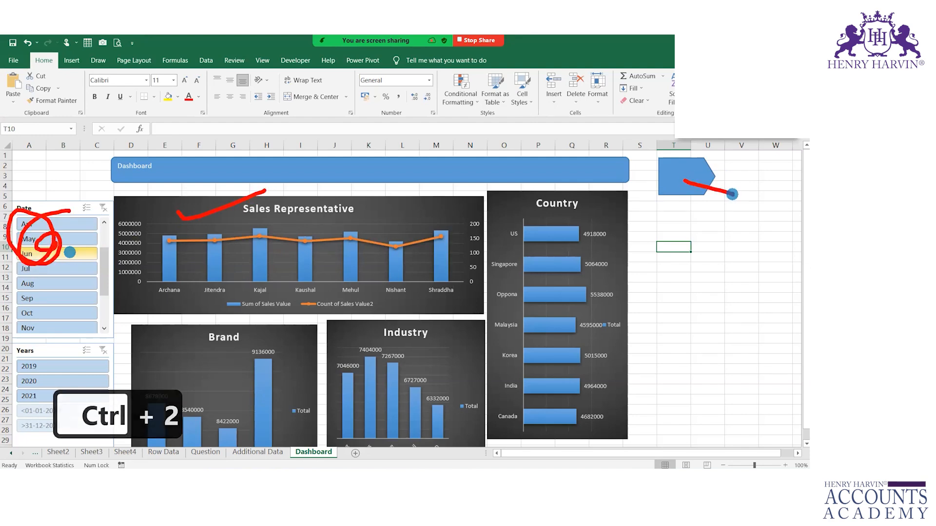
pyautogui.press('Escape')
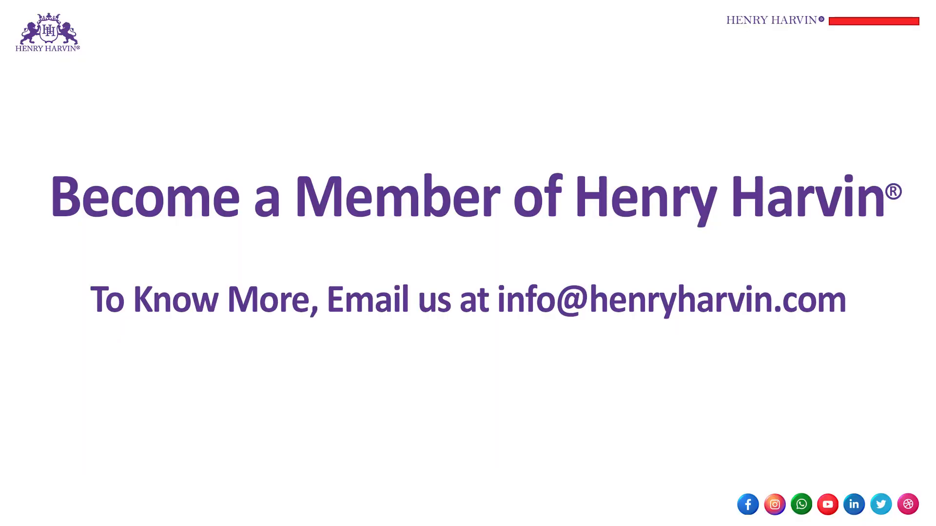